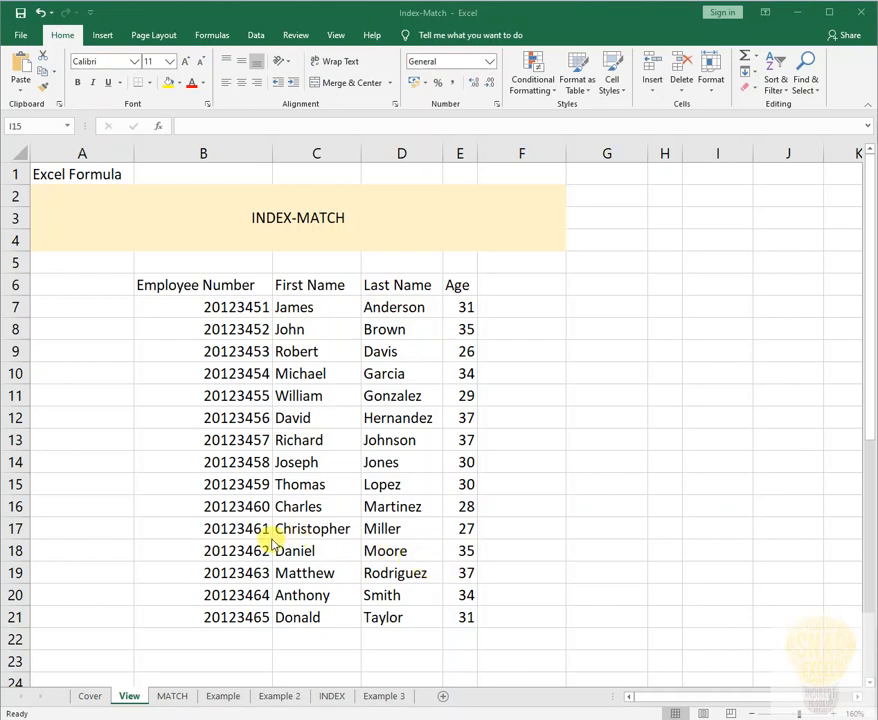
{"action": "mouse_move", "coordinate": [272, 540]}
{"action": "left_mouse_down"}
{"action": "mouse_move", "coordinate": [286, 556]}
{"action": "mouse_move", "coordinate": [354, 566]}
{"action": "left_mouse_up"}
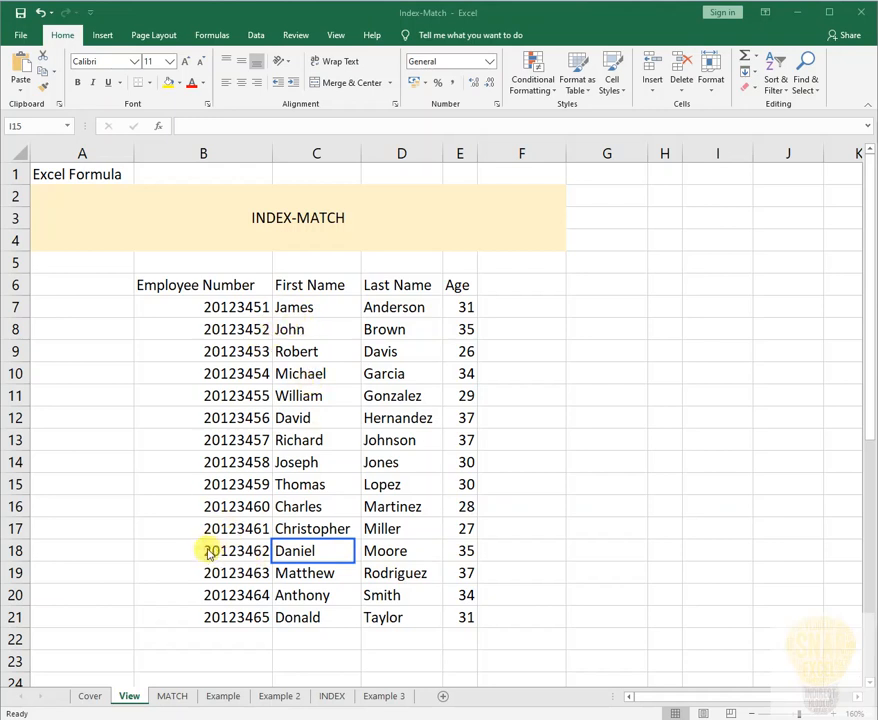
{"action": "left_click_drag", "start_coordinate": [205, 551], "coordinate": [270, 552]}
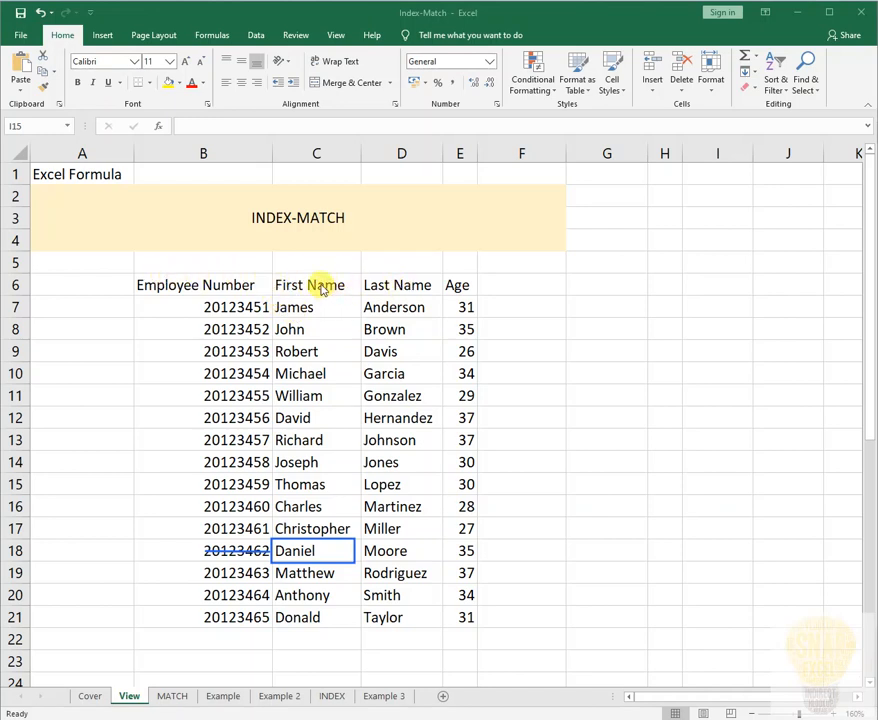
{"action": "left_click_drag", "start_coordinate": [320, 288], "coordinate": [323, 529]}
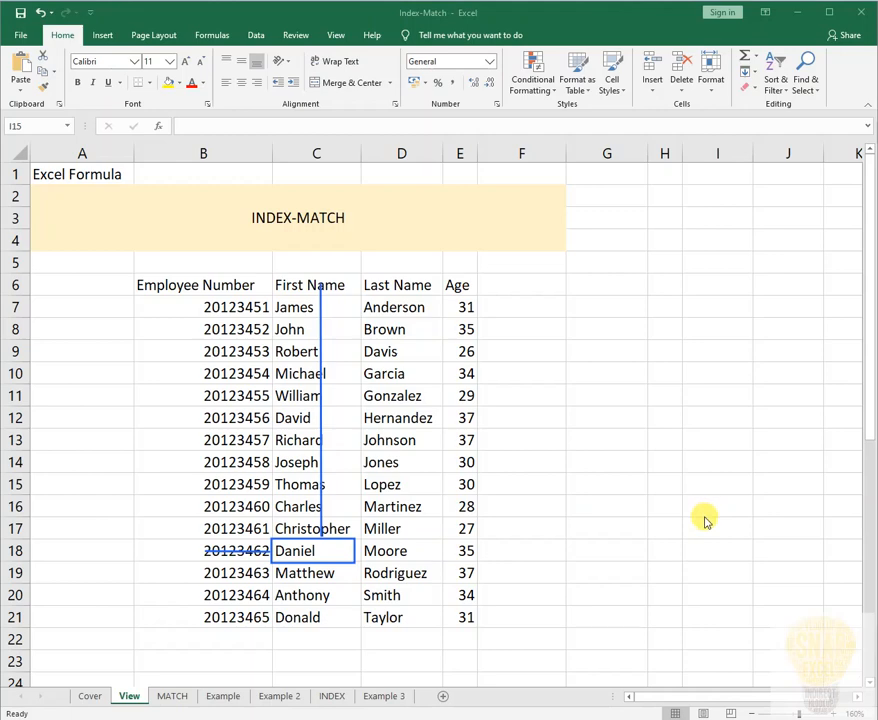
On the MATCH sheet, correct the match_type description in C19 to "exact, greater than, less than"
{"action": "key", "text": "ctrl+Page_Down"}
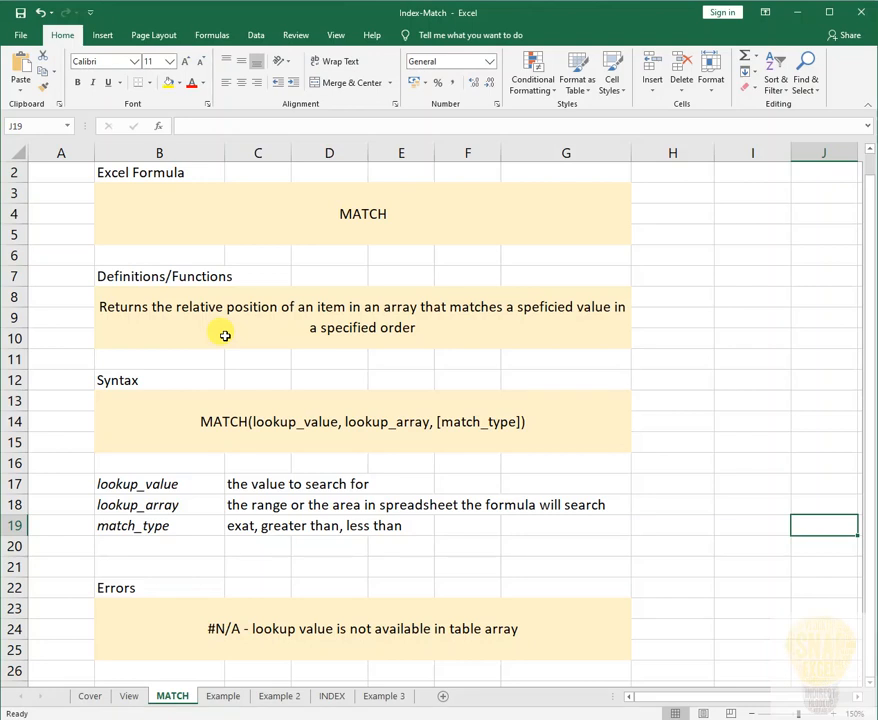
{"action": "left_click", "coordinate": [250, 430]}
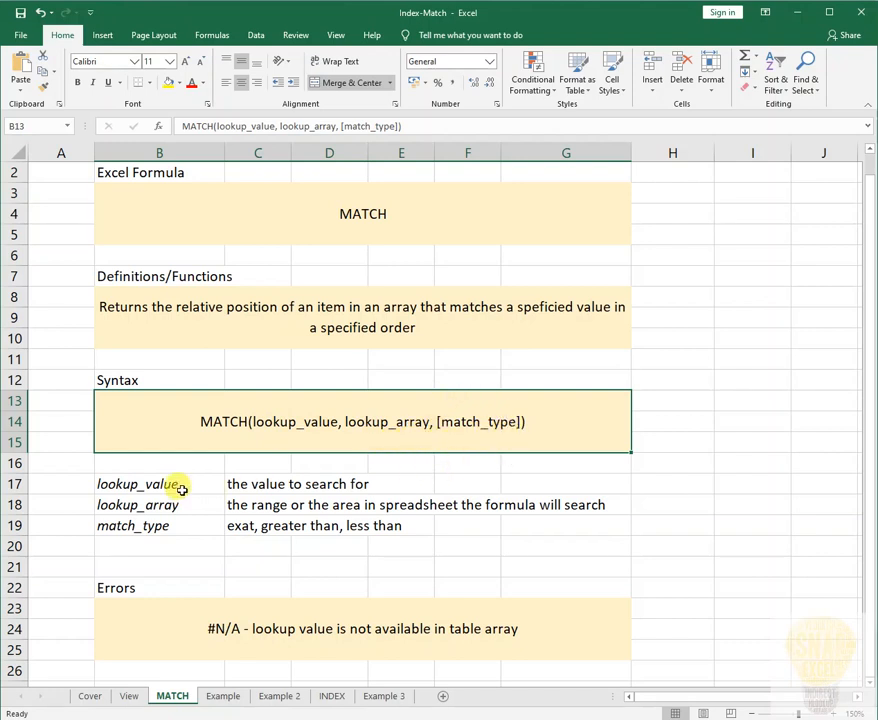
{"action": "left_click", "coordinate": [265, 527]}
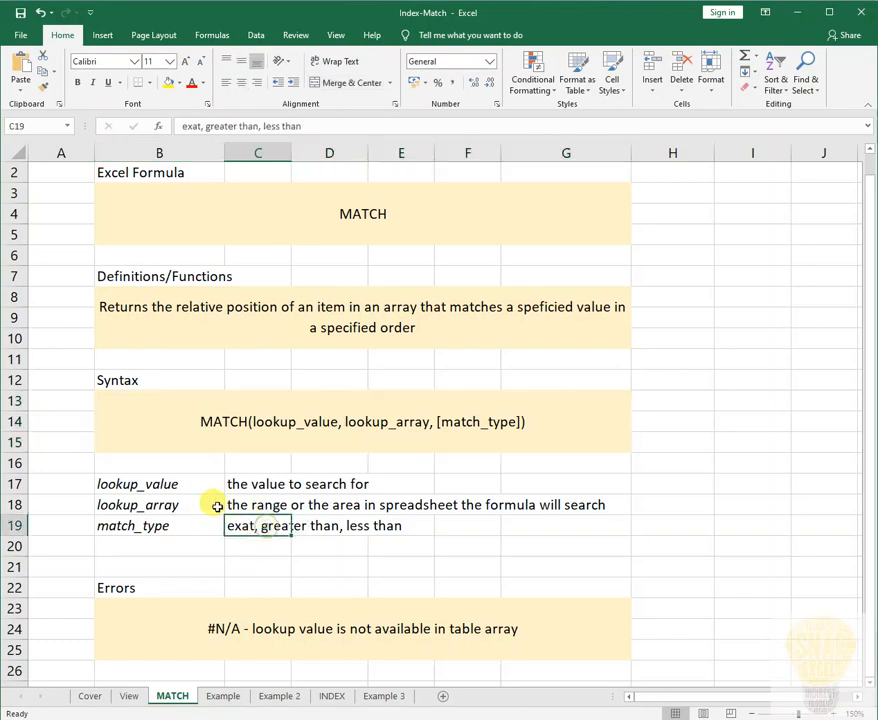
{"action": "left_click", "coordinate": [198, 126]}
{"action": "type", "text": "c"}
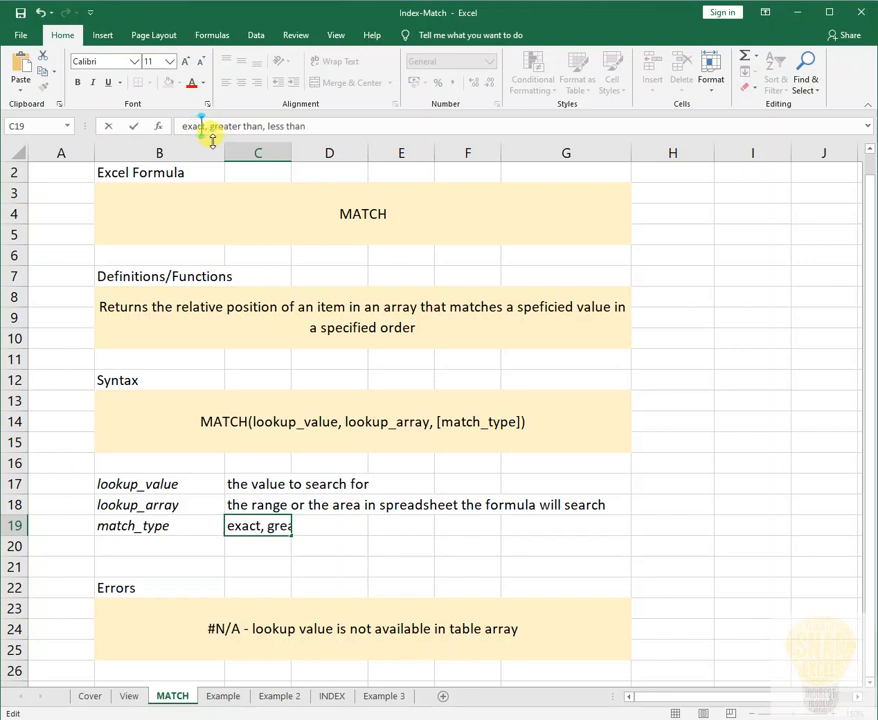
{"action": "key", "text": "Return"}
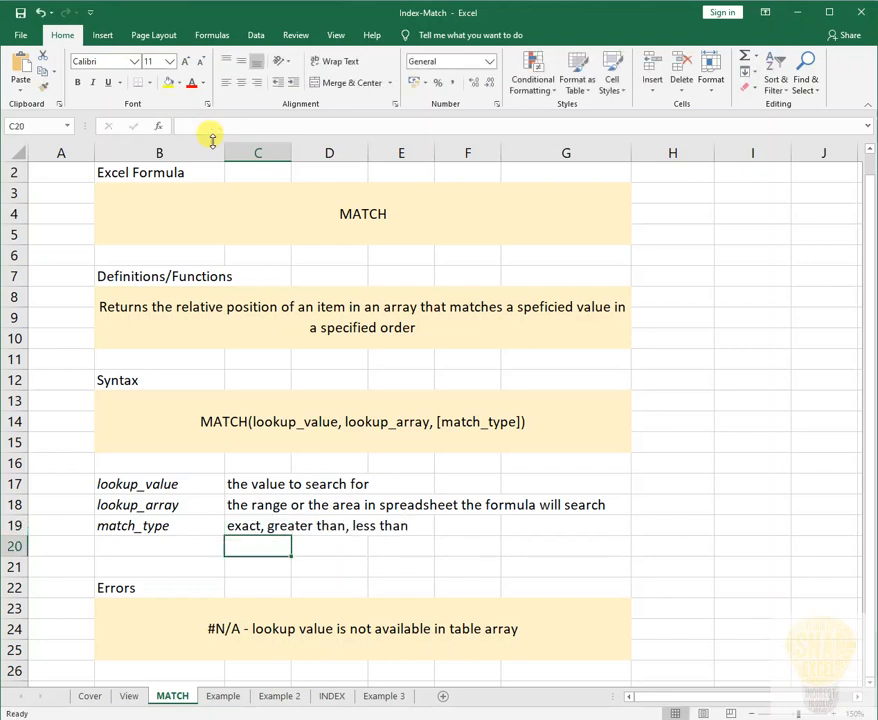
Review the match_type options and the error note on the MATCH sheet
{"action": "left_click", "coordinate": [243, 530]}
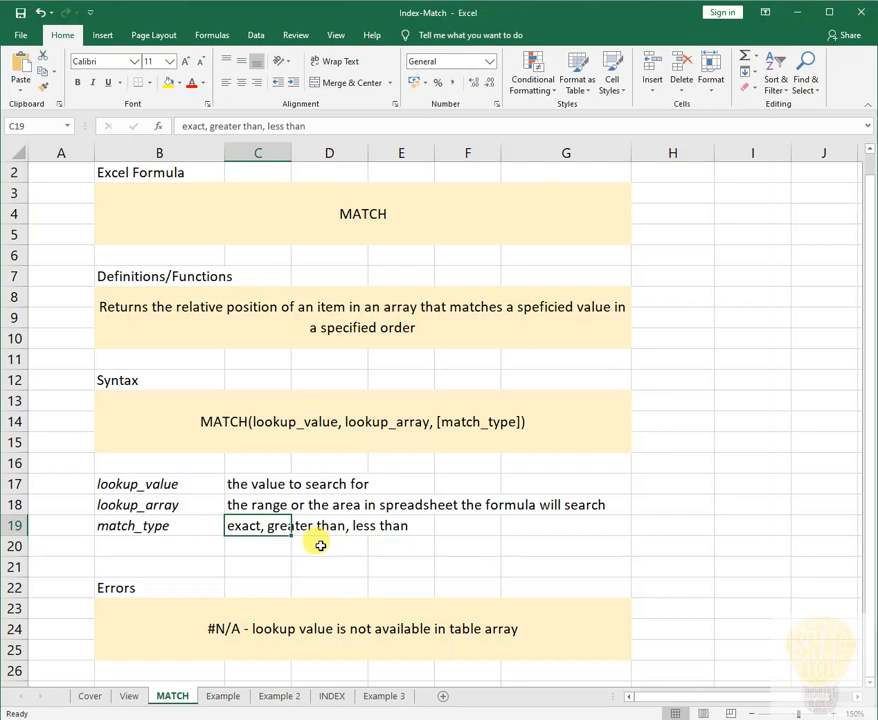
{"action": "left_click", "coordinate": [278, 626]}
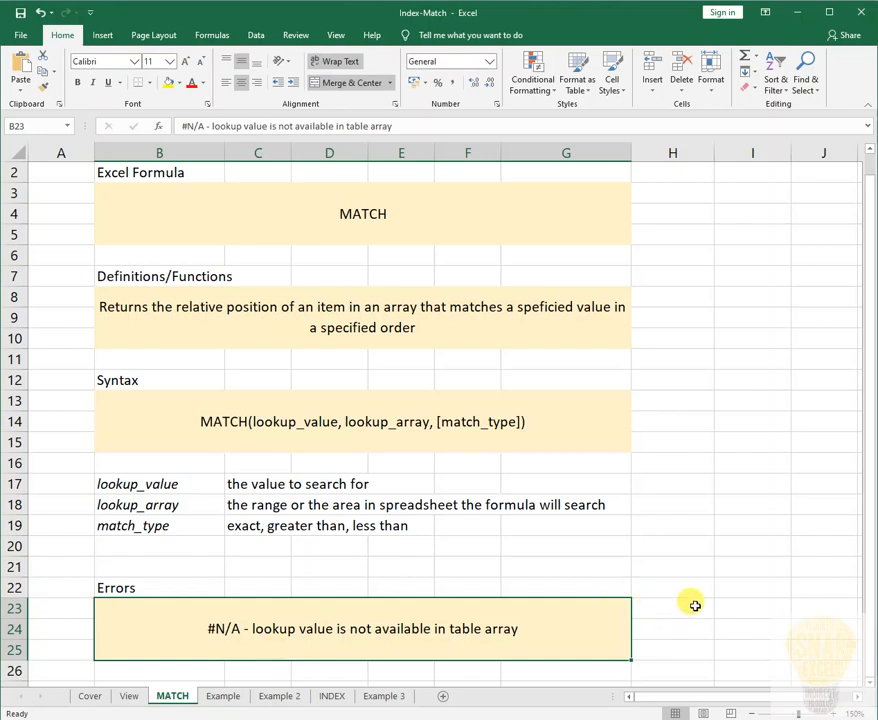
{"action": "left_click", "coordinate": [695, 606]}
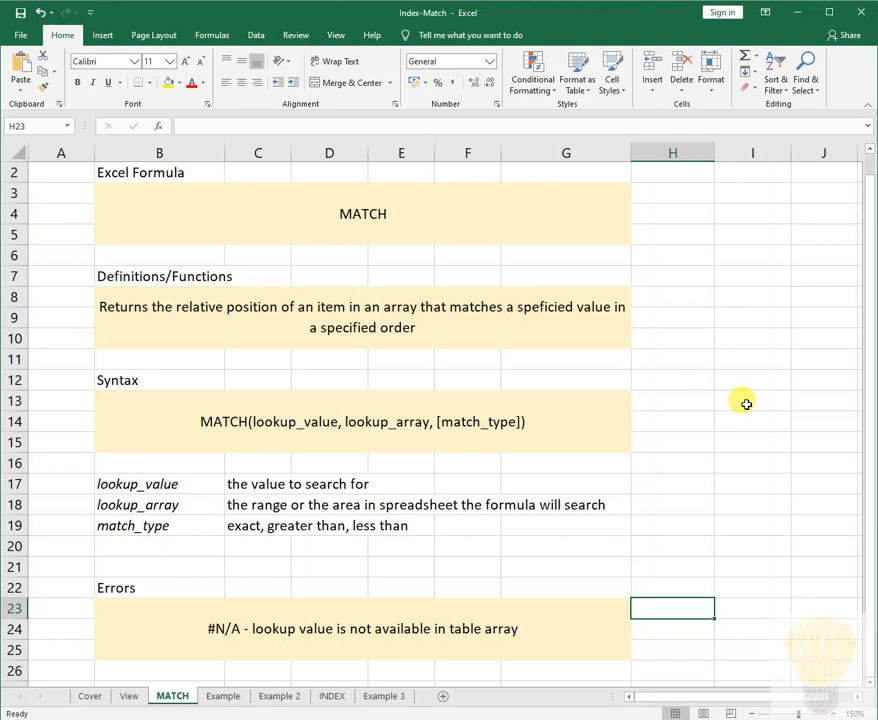
On the Example sheet, begin a MATCH formula in row reference cell D8 with D6 as the lookup value
{"action": "left_click", "coordinate": [224, 698]}
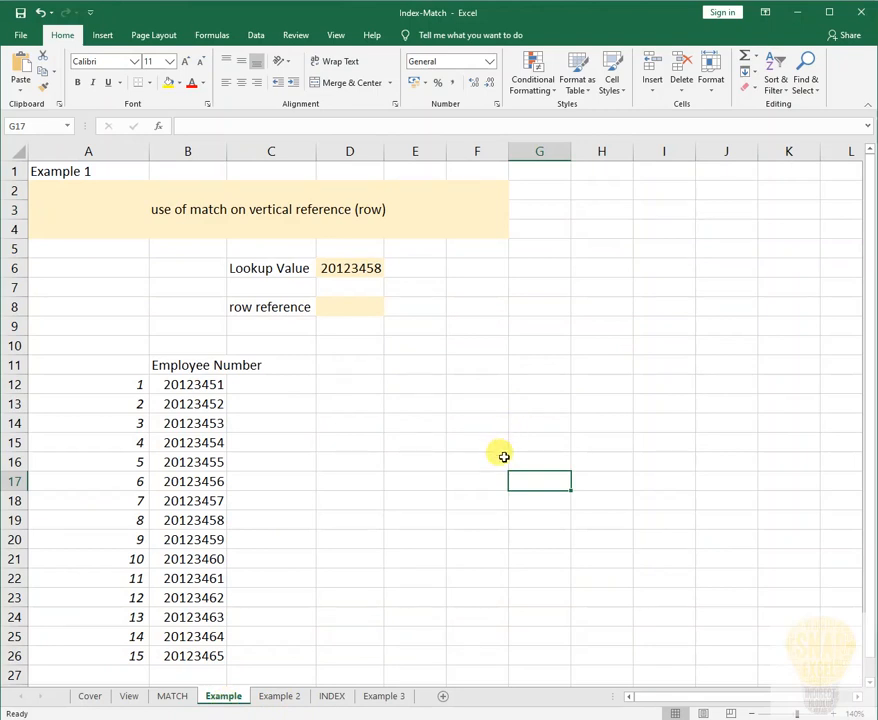
{"action": "left_click", "coordinate": [358, 307]}
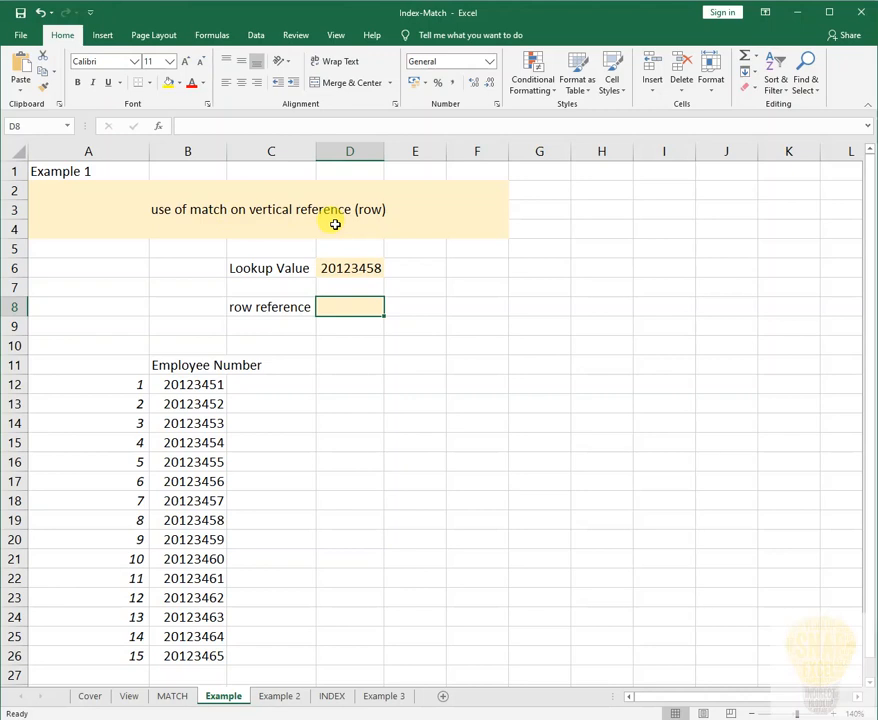
{"action": "left_click", "coordinate": [356, 270]}
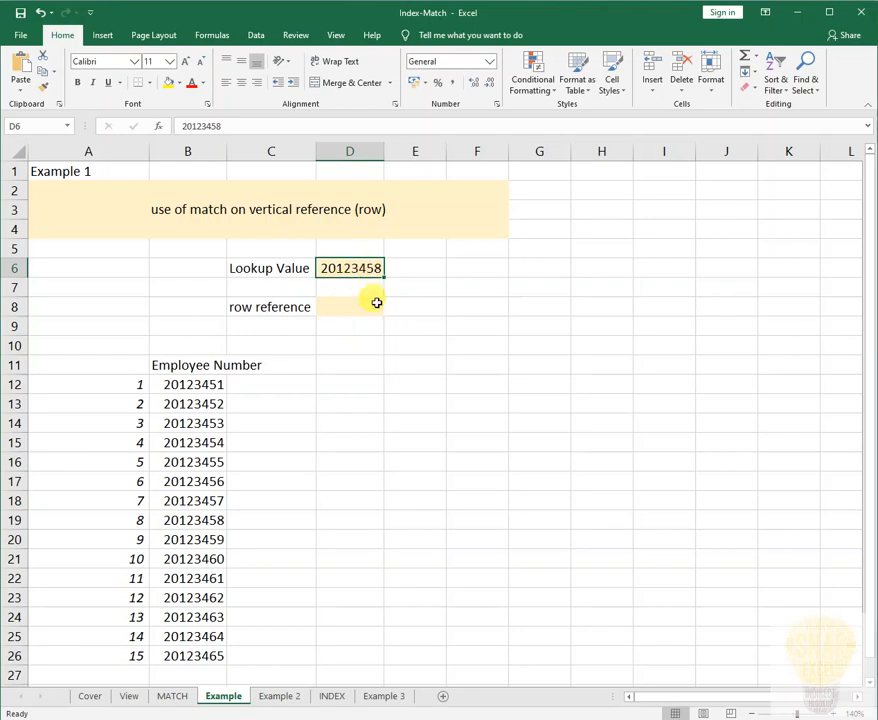
{"action": "left_click", "coordinate": [341, 308]}
{"action": "type", "text": "="}
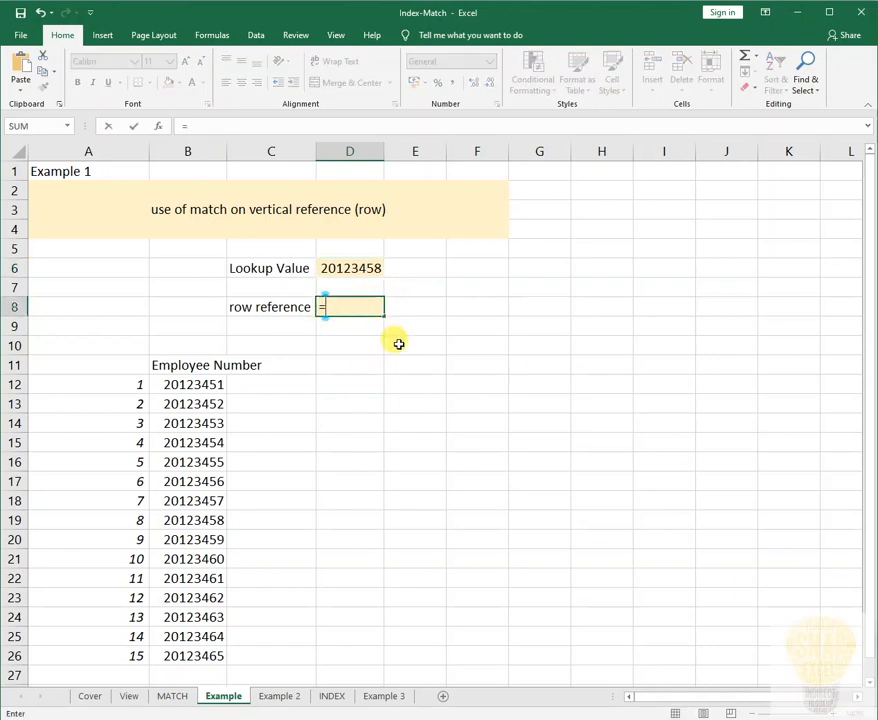
{"action": "type", "text": "mat"}
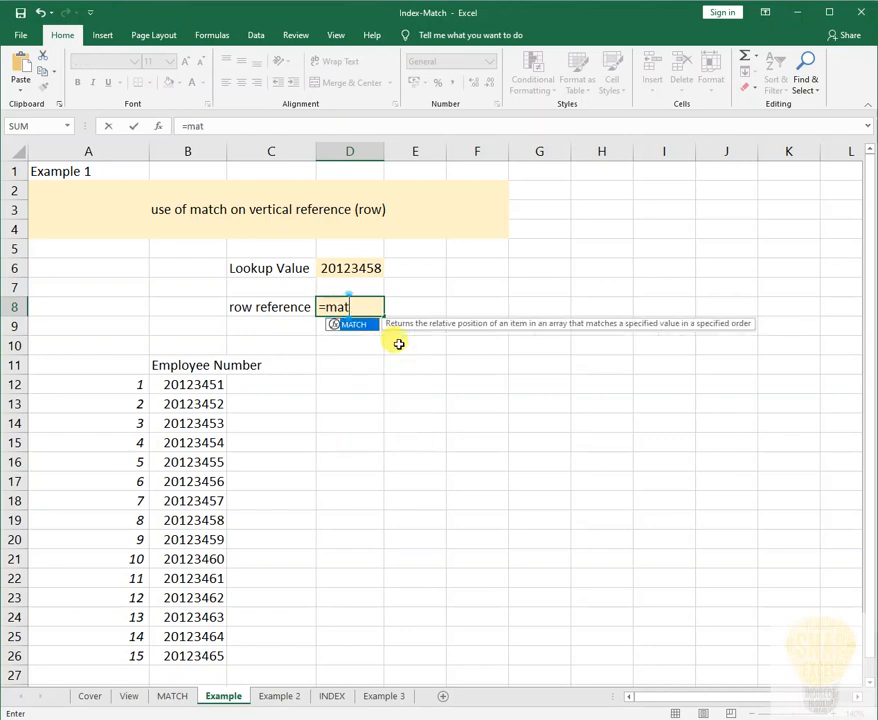
{"action": "key", "text": "Tab"}
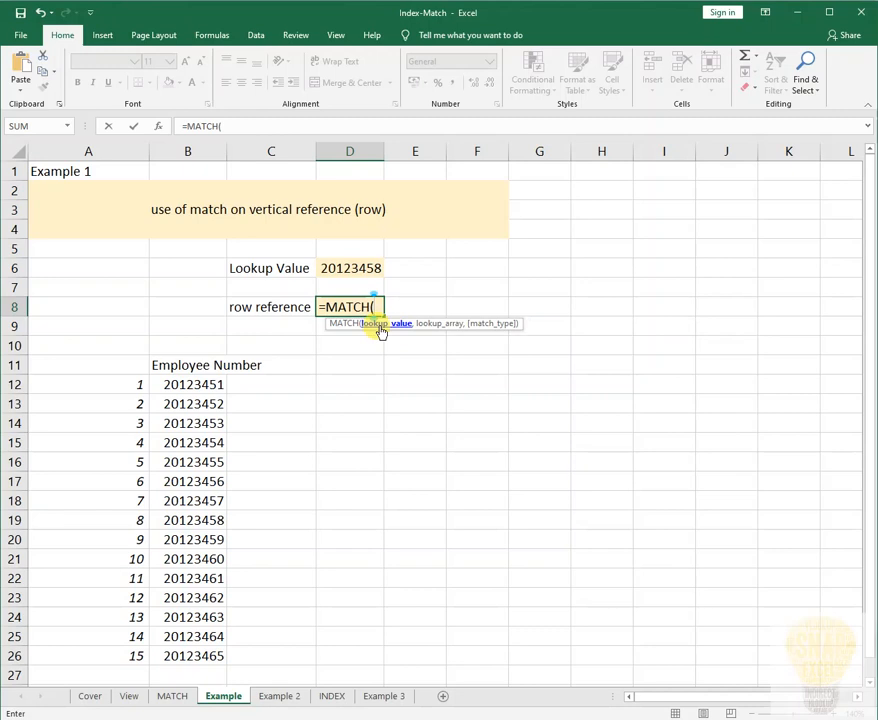
{"action": "left_click", "coordinate": [345, 268]}
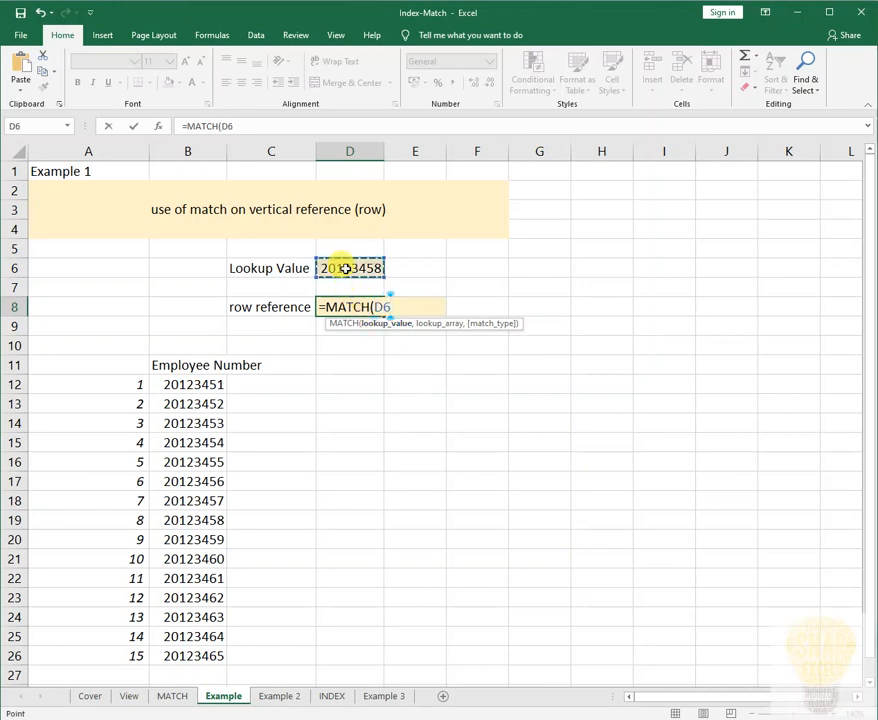
{"action": "type", "text": ","}
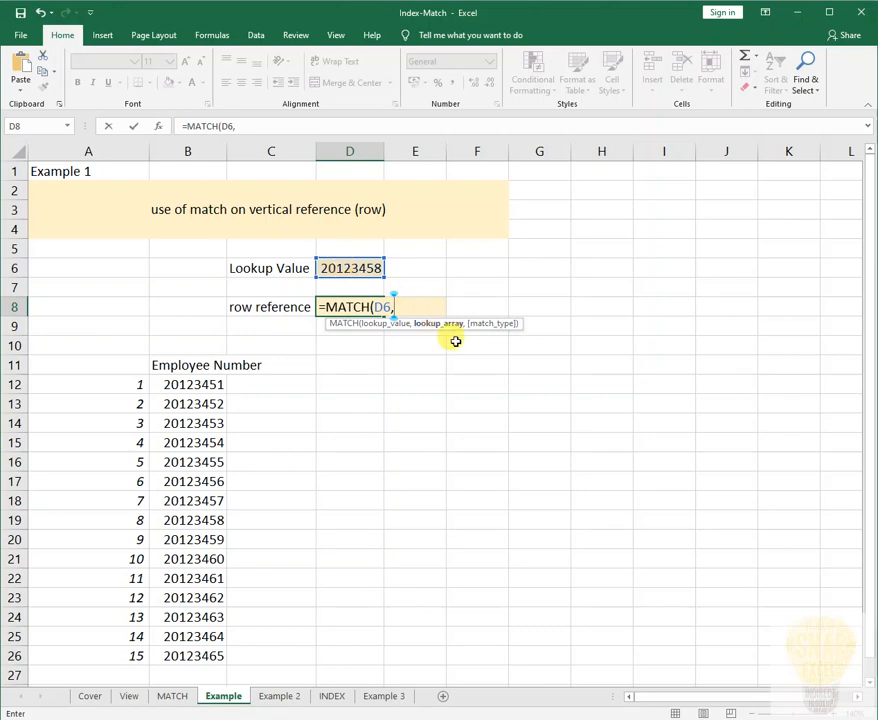
Complete the MATCH formula in D8 with lookup array B12:B26 and match type 0 for an exact match
{"action": "left_click", "coordinate": [197, 384]}
{"action": "left_click_drag", "start_coordinate": [200, 408], "coordinate": [188, 657]}
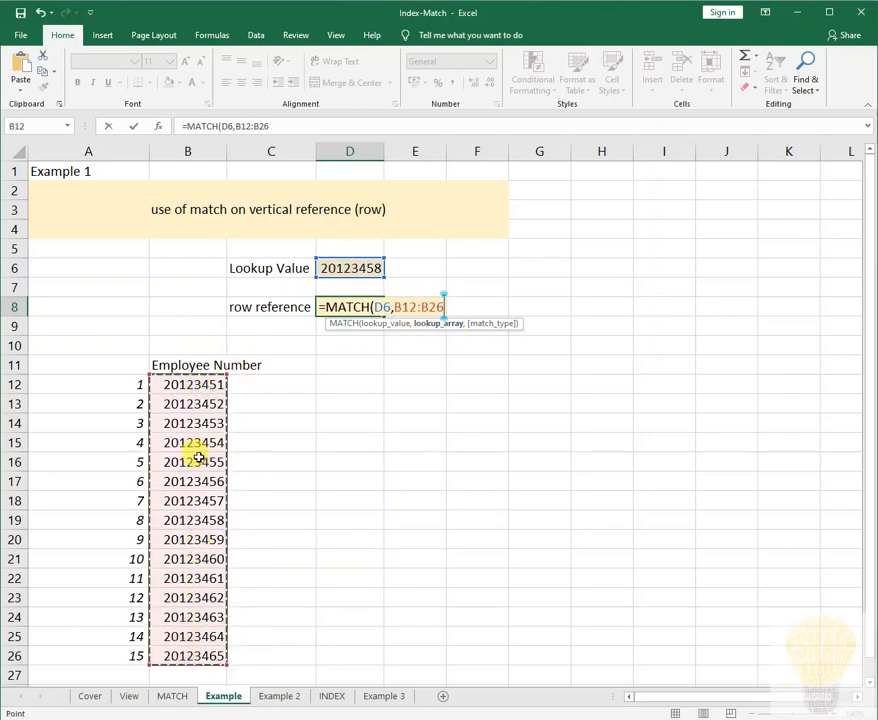
{"action": "type", "text": ","}
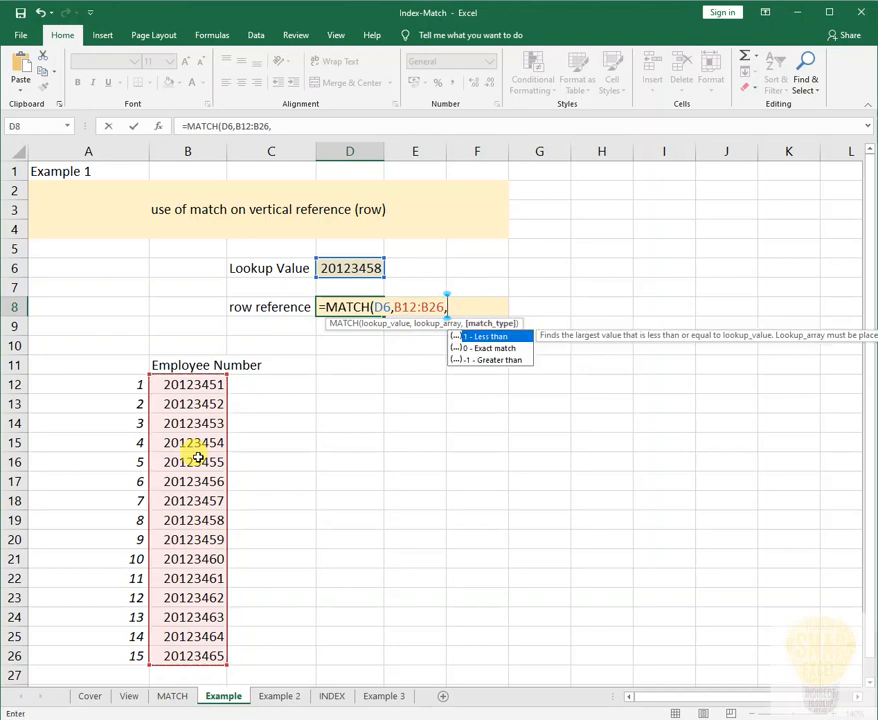
{"action": "key", "text": "Down"}
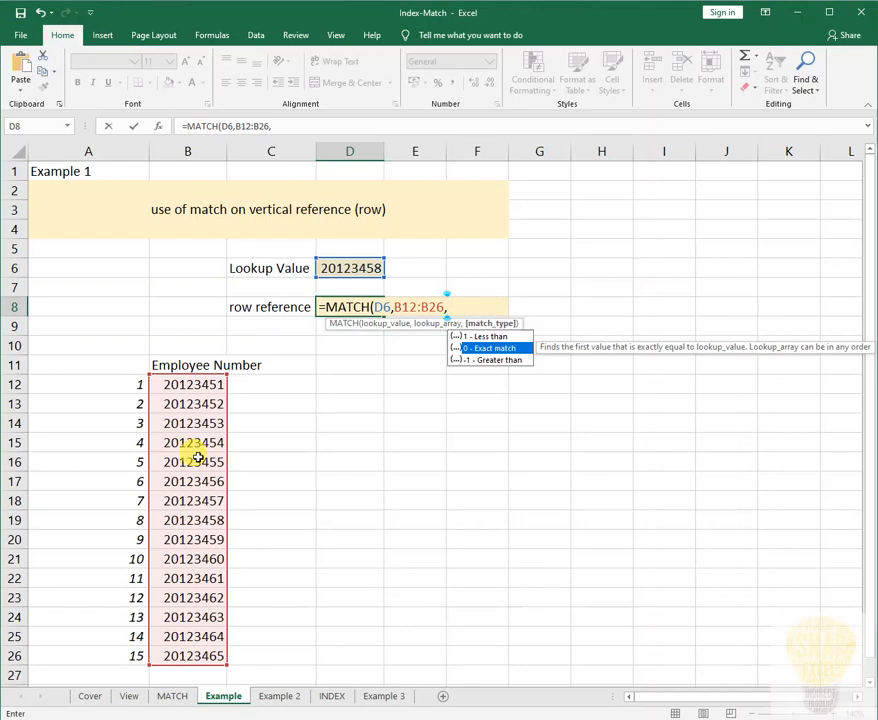
{"action": "key", "text": "Tab"}
{"action": "key", "text": "Return"}
{"action": "key", "text": "Up"}
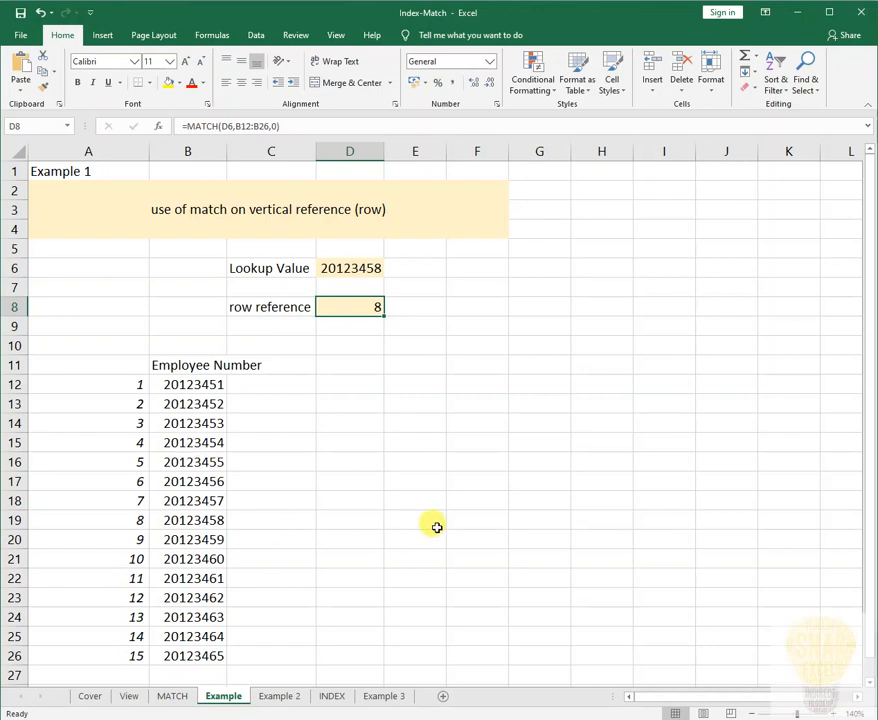
Inspect the arguments of the MATCH formula in D8 and locate the matching employee number in the list
{"action": "double_click", "coordinate": [365, 310]}
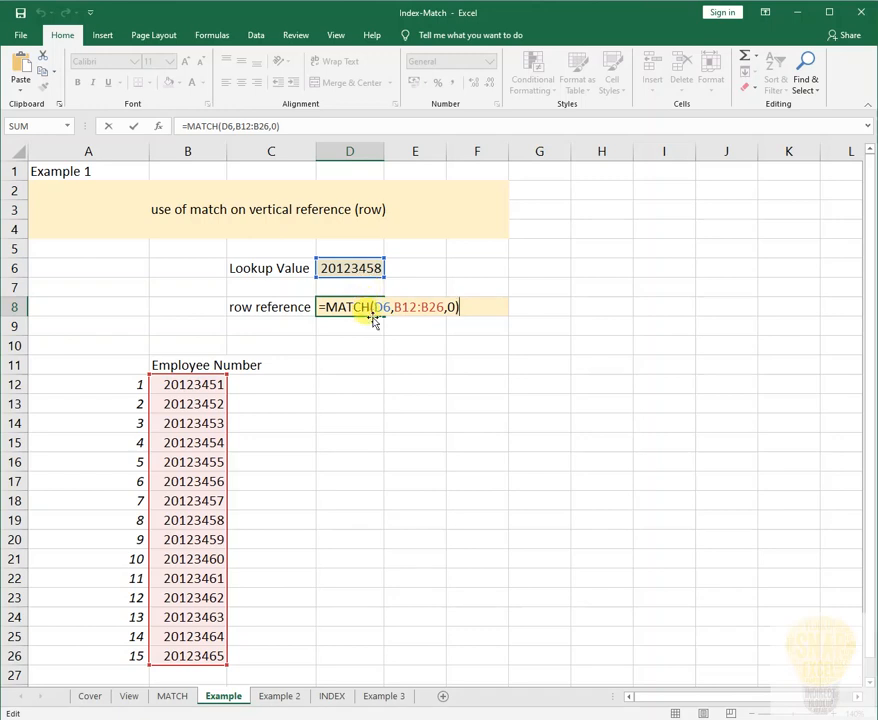
{"action": "key", "text": "Escape"}
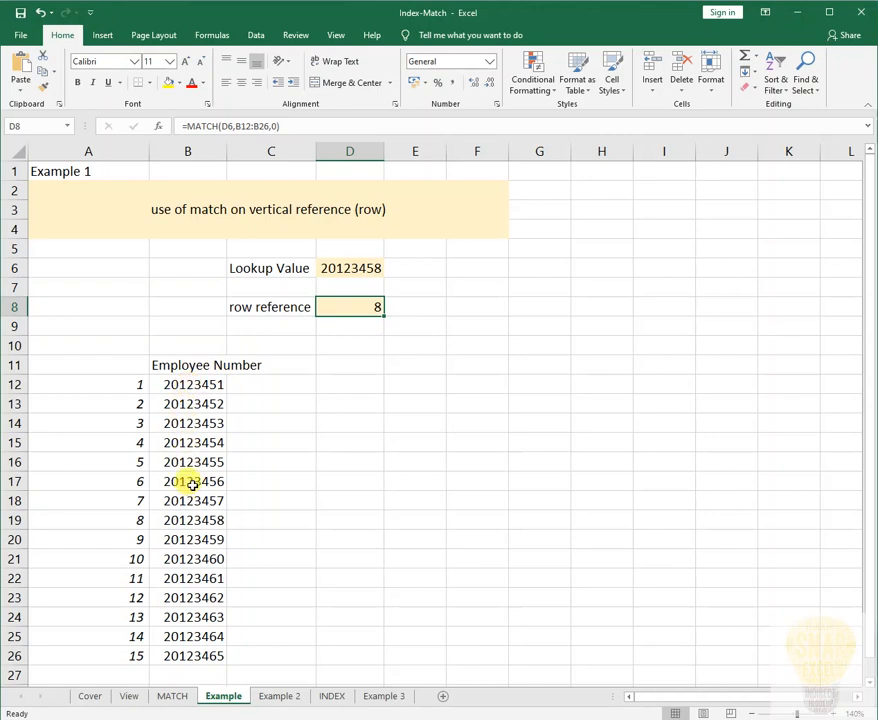
{"action": "left_click", "coordinate": [195, 520]}
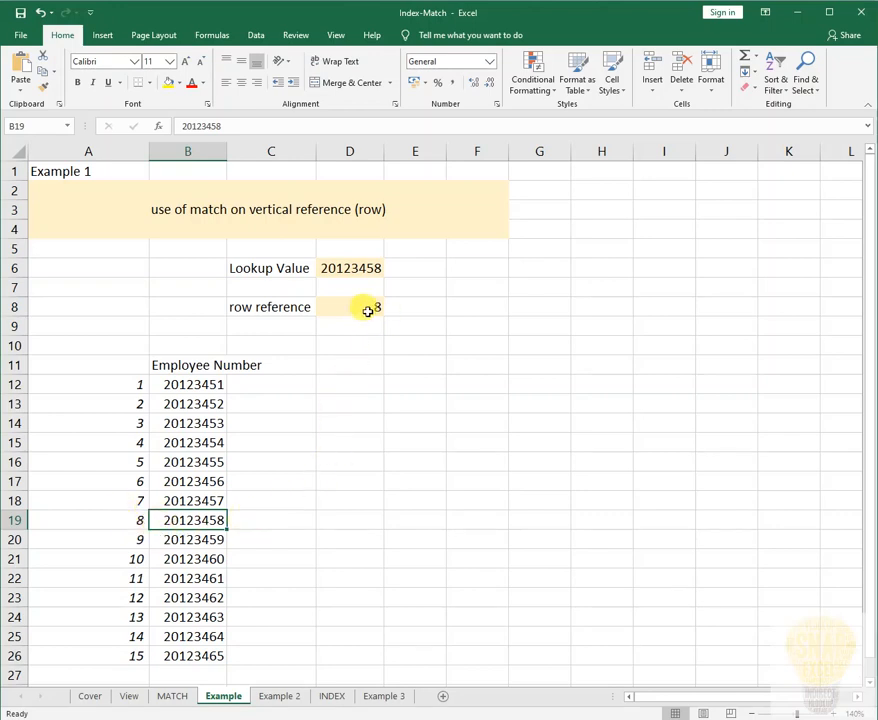
Copy the employee number from B23 into the Lookup Value cell D6
{"action": "left_click", "coordinate": [185, 480]}
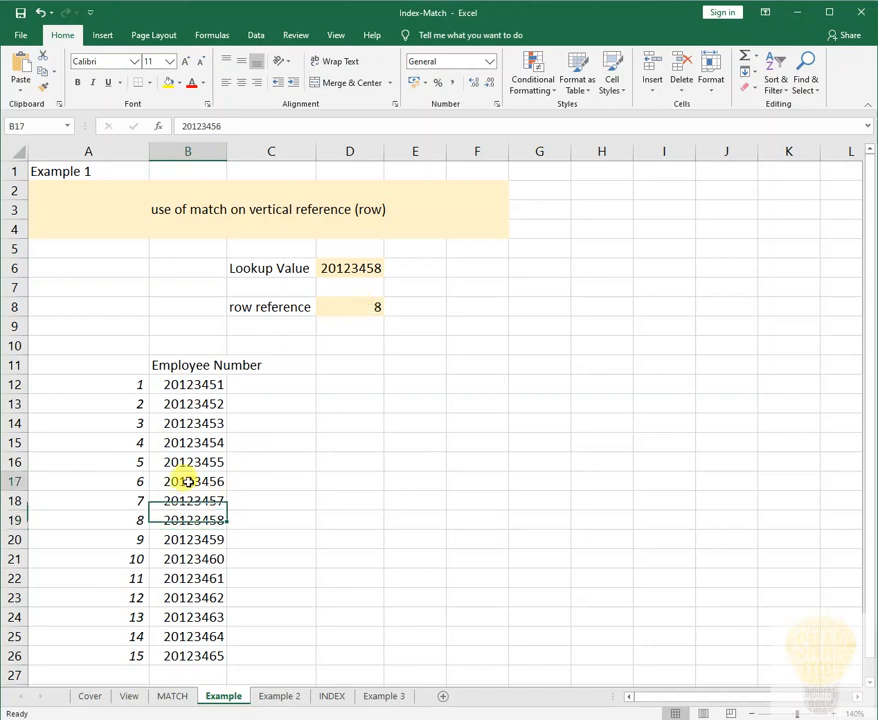
{"action": "left_click", "coordinate": [187, 599]}
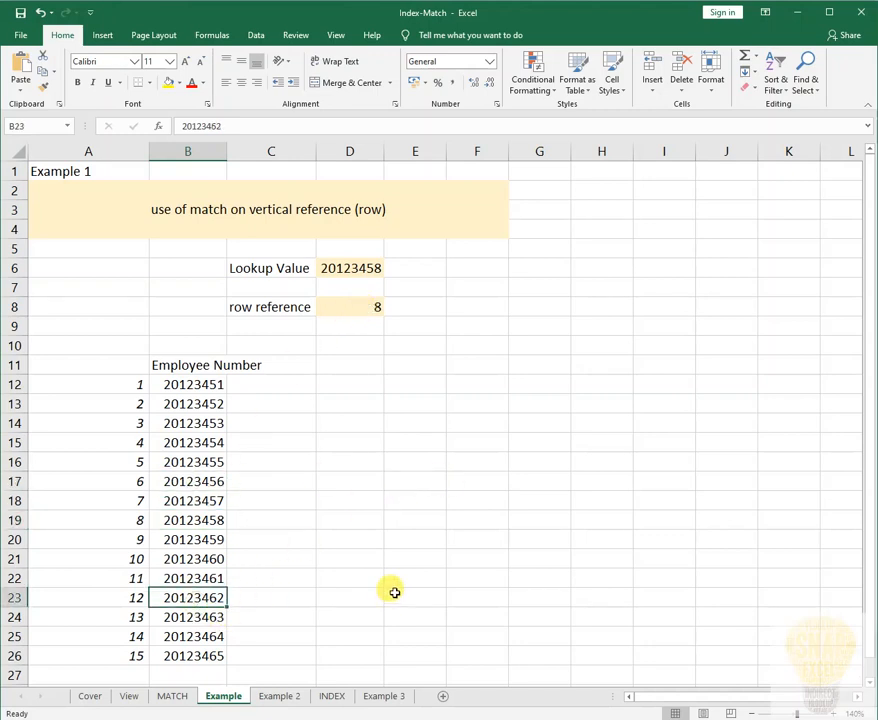
{"action": "key", "text": "ctrl+c"}
{"action": "left_click", "coordinate": [345, 267]}
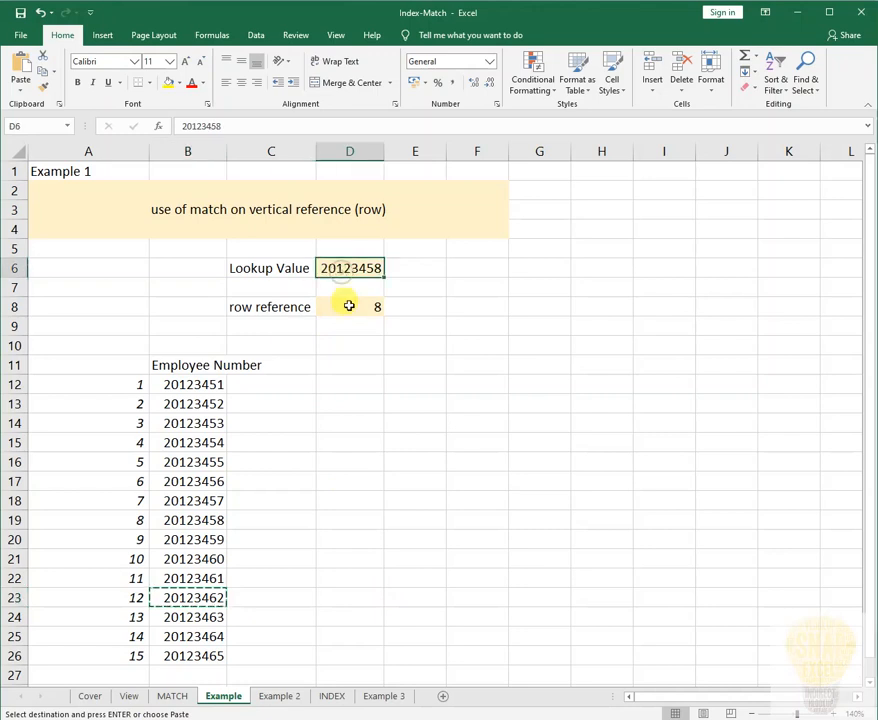
{"action": "key", "text": "ctrl+v"}
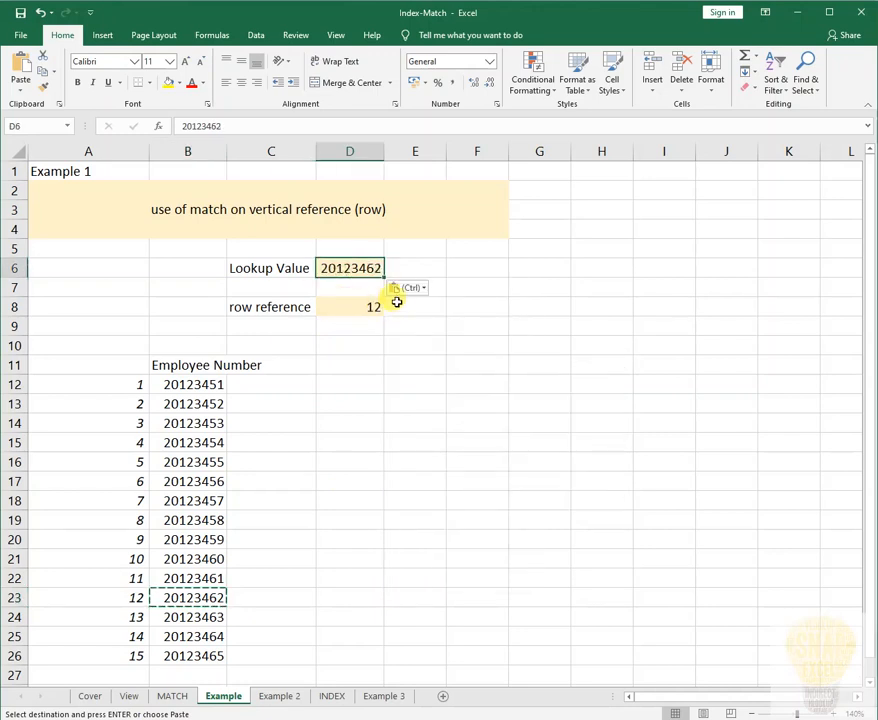
{"action": "key", "text": "Escape"}
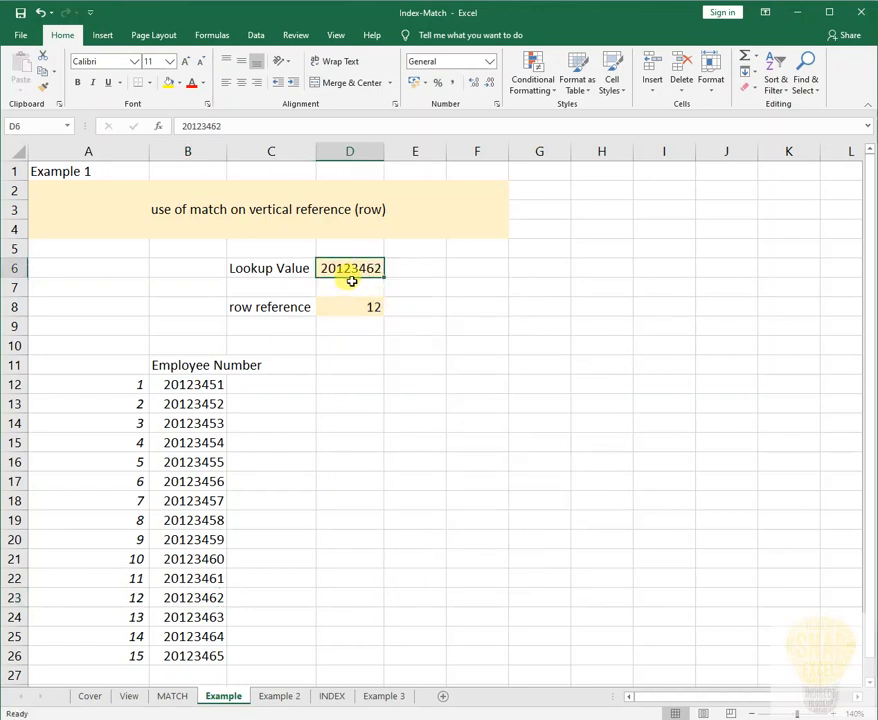
Compare the row reference in D8 with the looked-up employee number's position in the list
{"action": "left_click", "coordinate": [370, 306]}
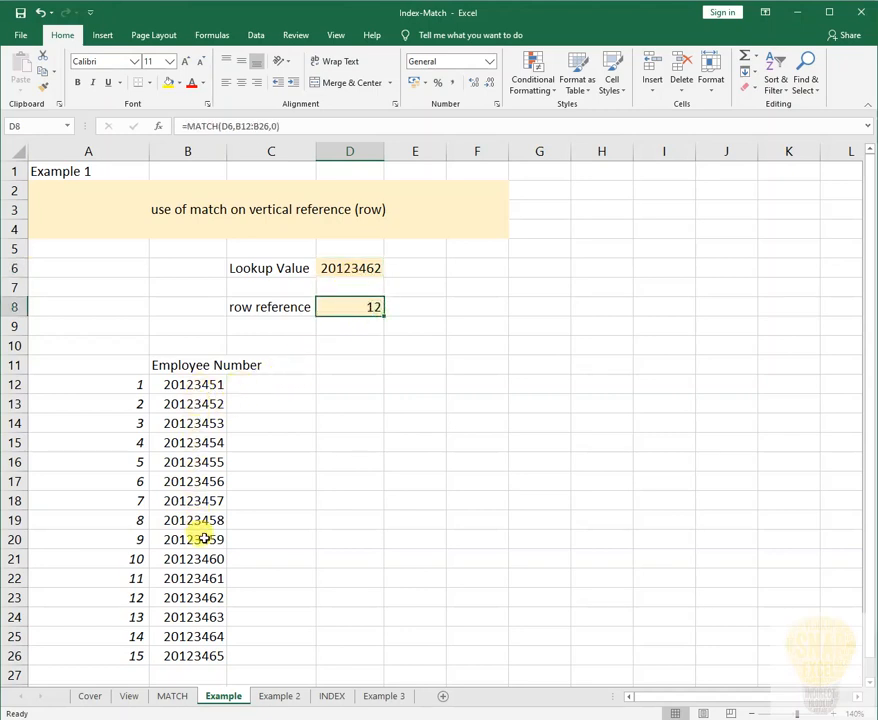
{"action": "left_click", "coordinate": [195, 592]}
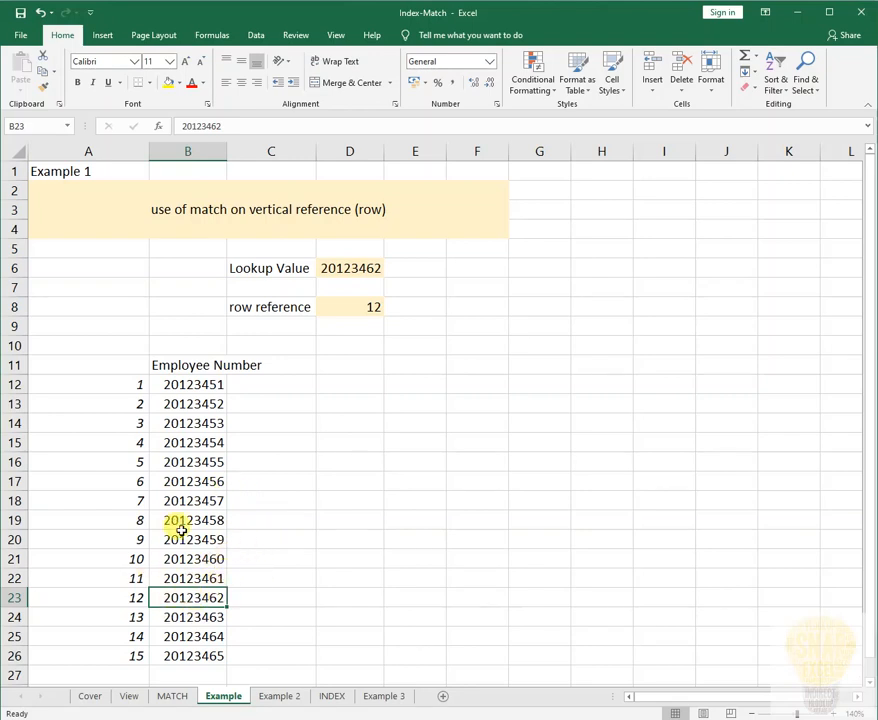
{"action": "left_click", "coordinate": [372, 303]}
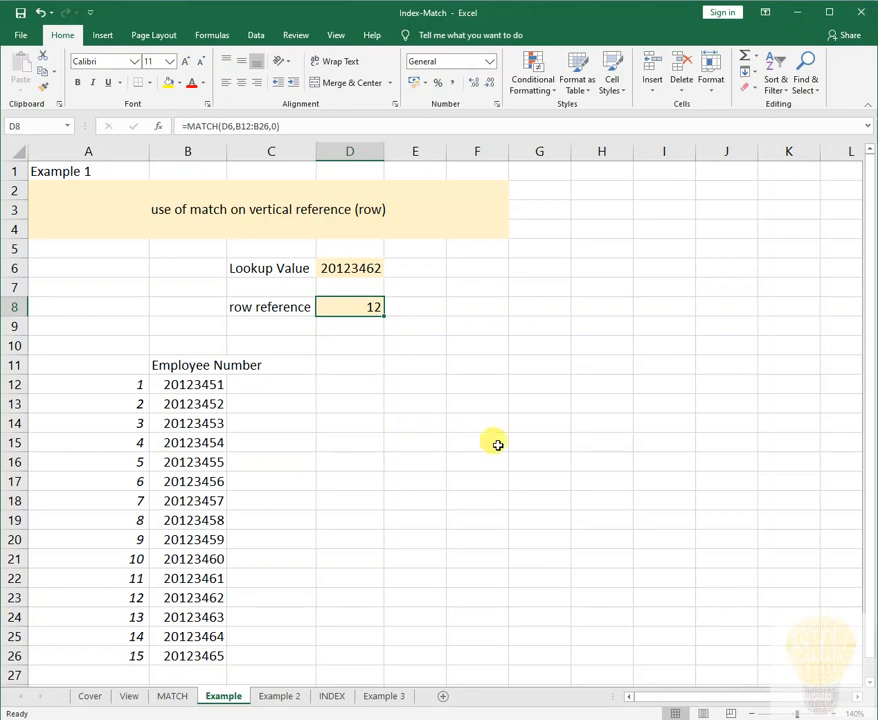
On the Example 2 sheet, start a MATCH formula in column reference cell D8 with D6 as the lookup value
{"action": "left_click", "coordinate": [286, 698]}
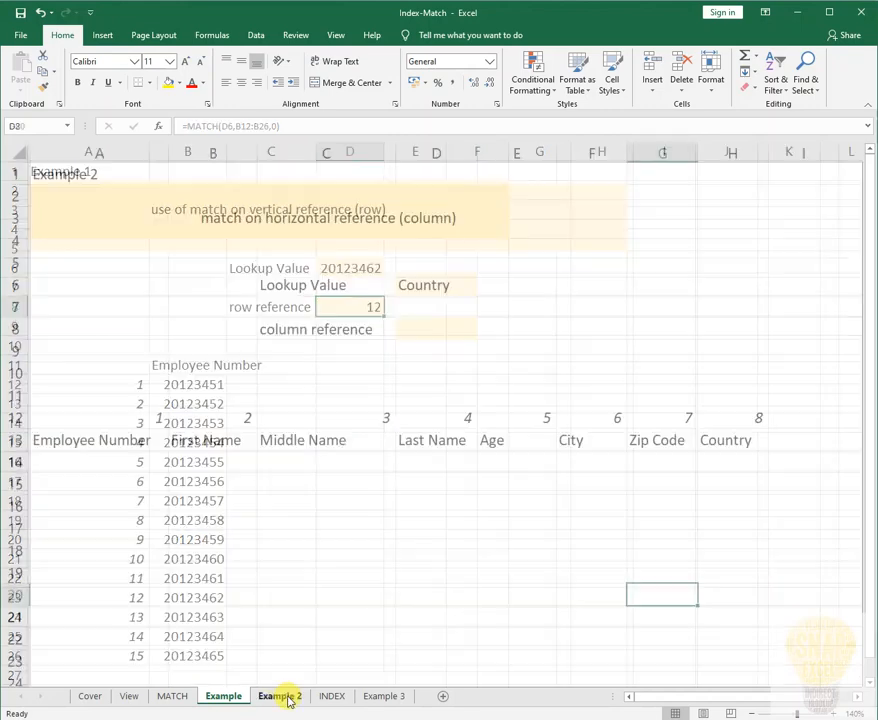
{"action": "left_click", "coordinate": [285, 220]}
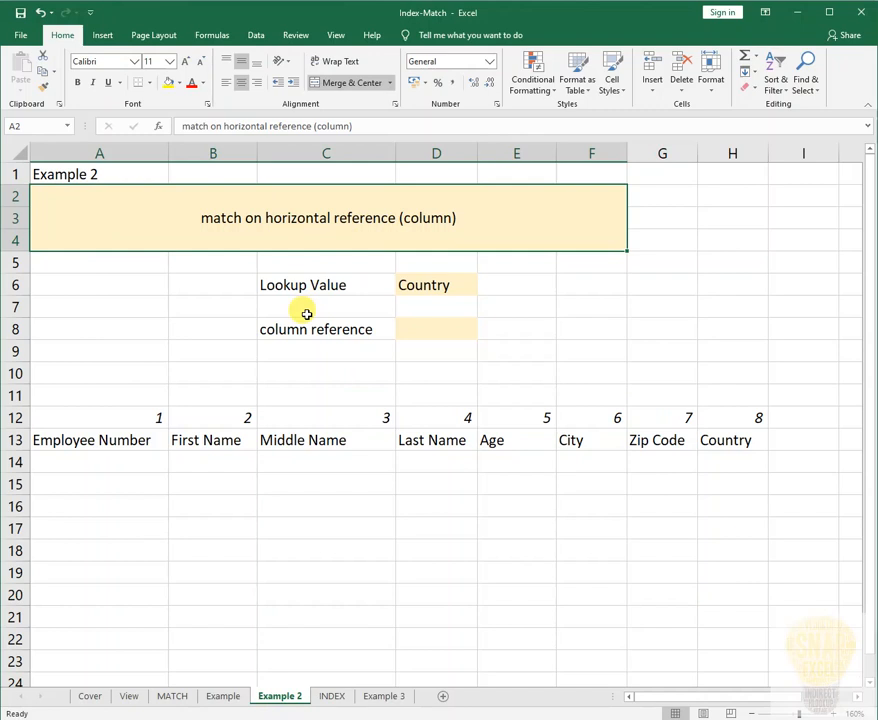
{"action": "left_click", "coordinate": [435, 329]}
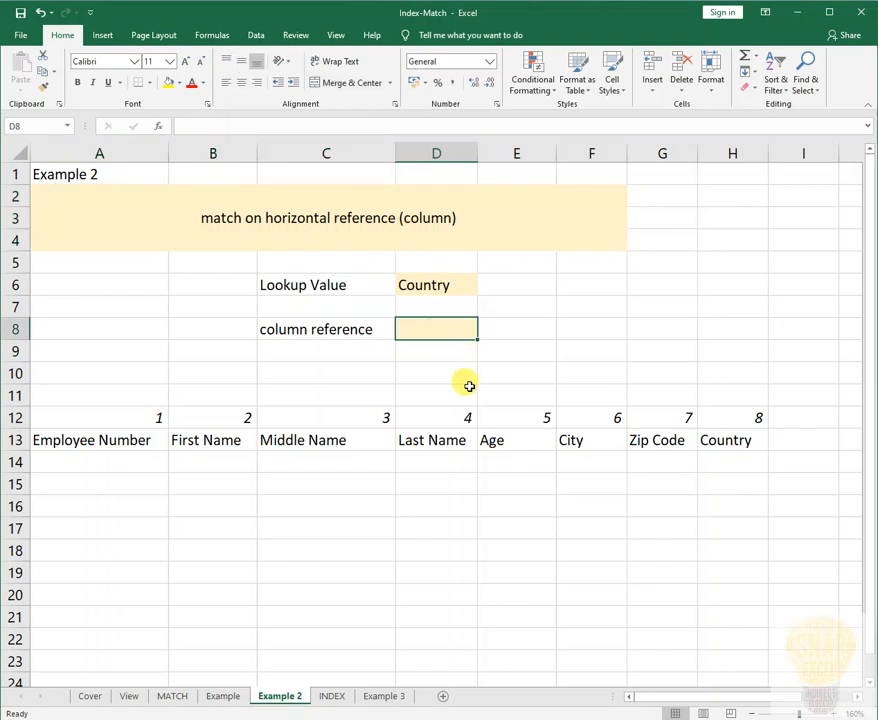
{"action": "type", "text": "=mat"}
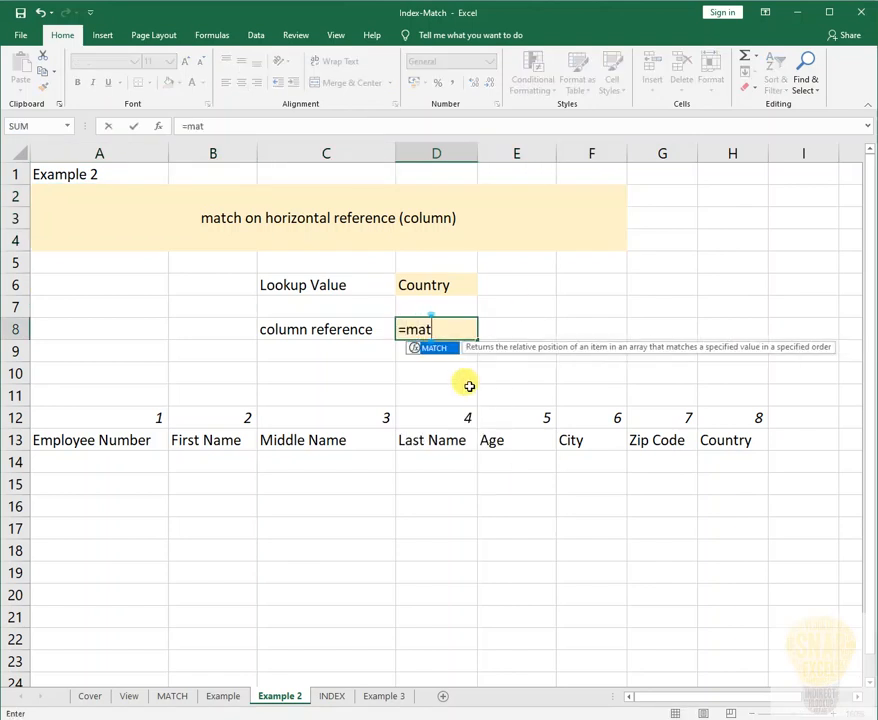
{"action": "key", "text": "Tab"}
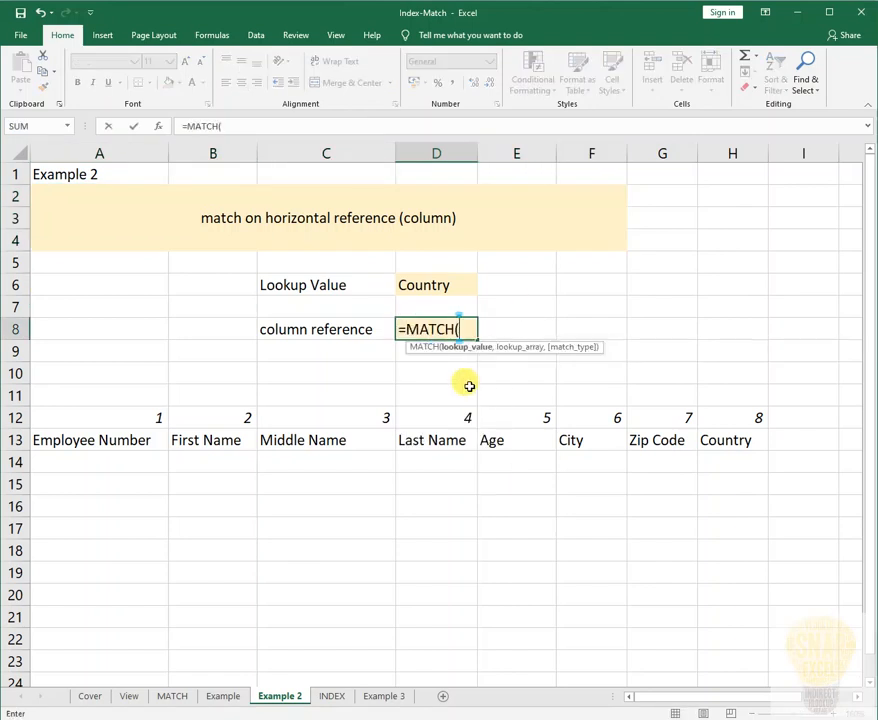
{"action": "left_click", "coordinate": [425, 286]}
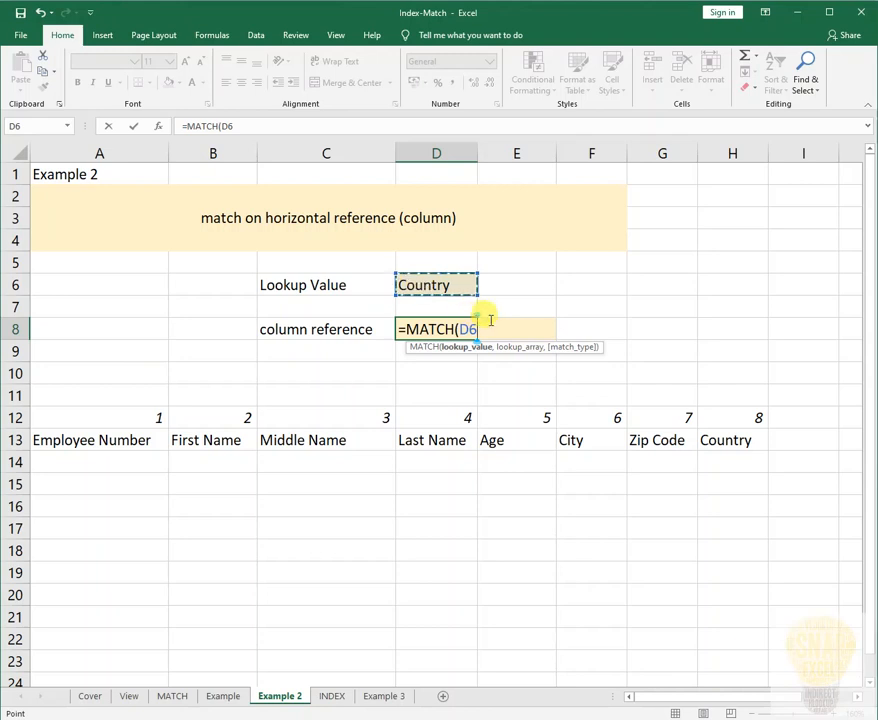
{"action": "type", "text": ","}
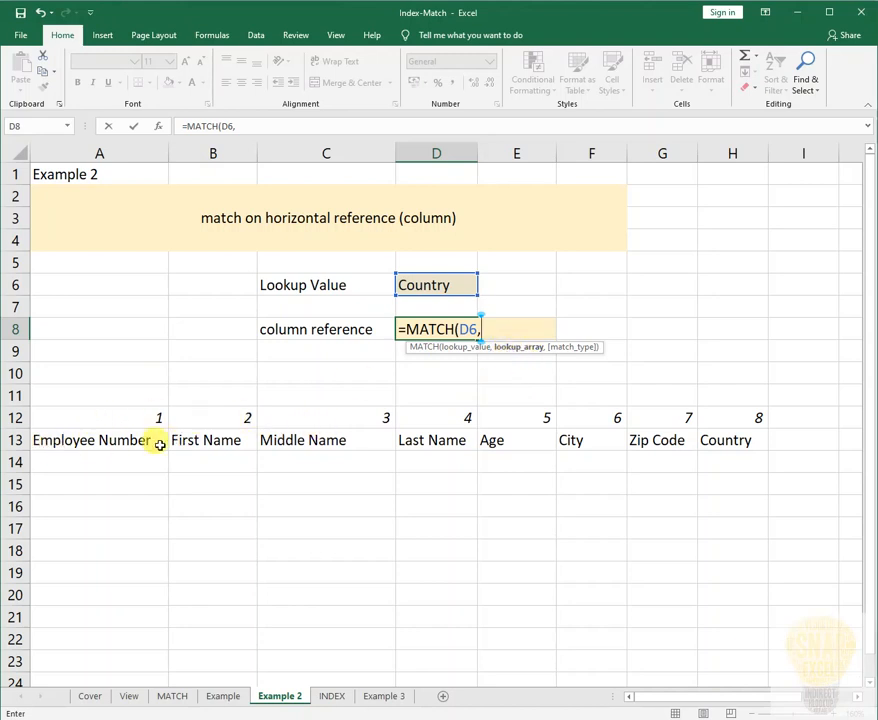
Complete the MATCH formula in D8 with lookup array A13:H13 and match type 0 for an exact match
{"action": "left_click_drag", "start_coordinate": [112, 435], "coordinate": [717, 445]}
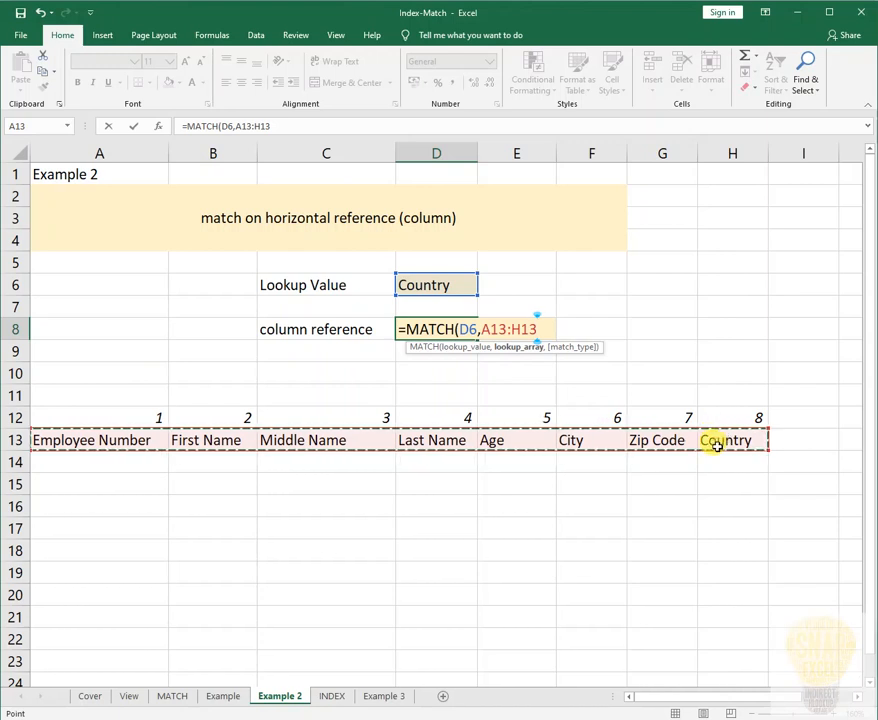
{"action": "type", "text": ","}
{"action": "key", "text": "Down"}
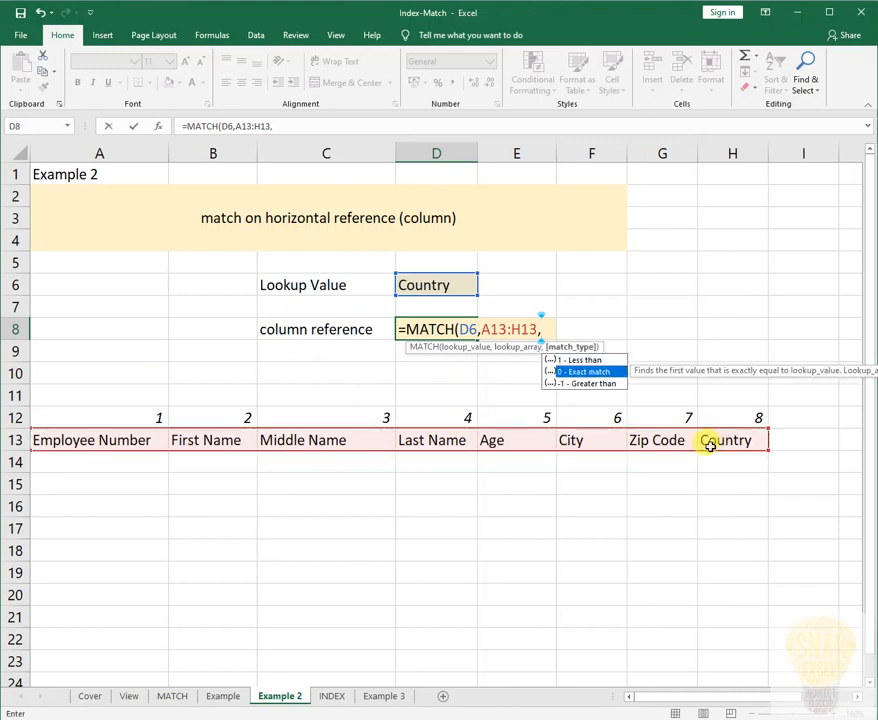
{"action": "key", "text": "Tab"}
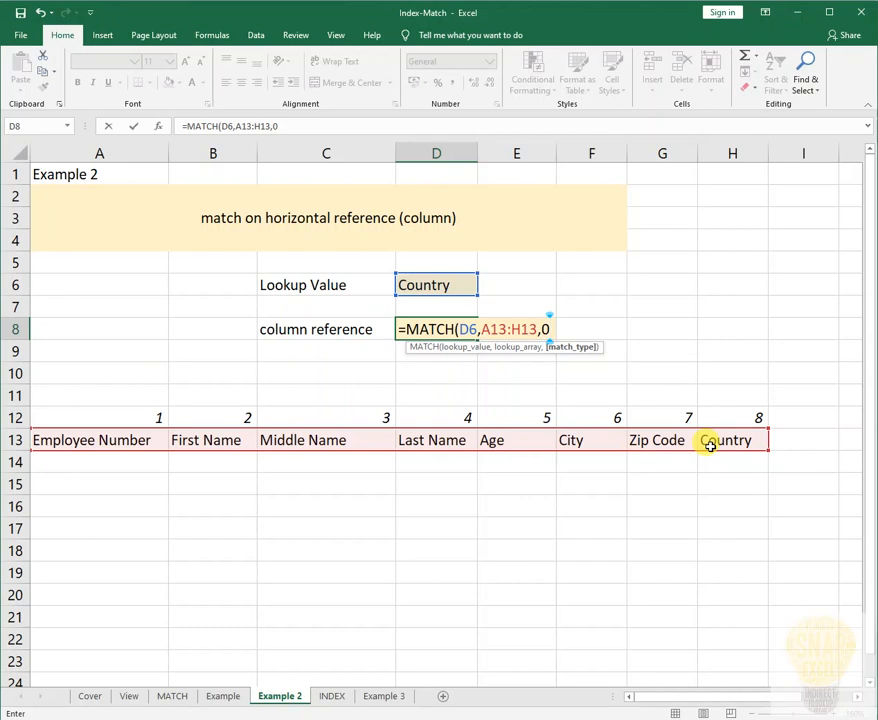
{"action": "key", "text": "Return"}
{"action": "key", "text": "Up"}
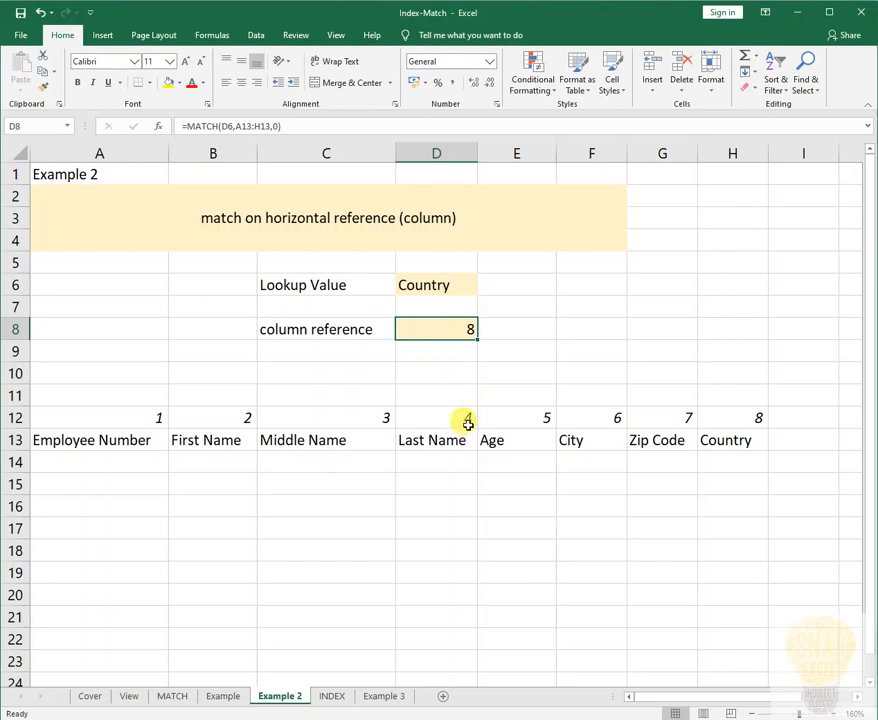
Check the lookup value in D6 against the headers in A13:H13, counting across to the Country column
{"action": "left_click", "coordinate": [435, 286]}
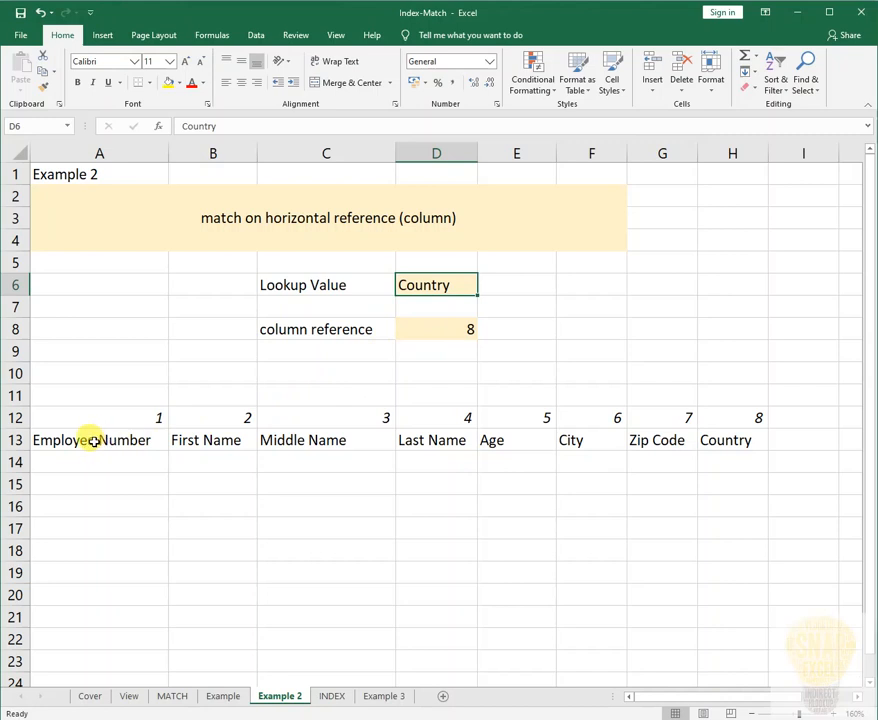
{"action": "left_click_drag", "start_coordinate": [95, 440], "coordinate": [732, 444]}
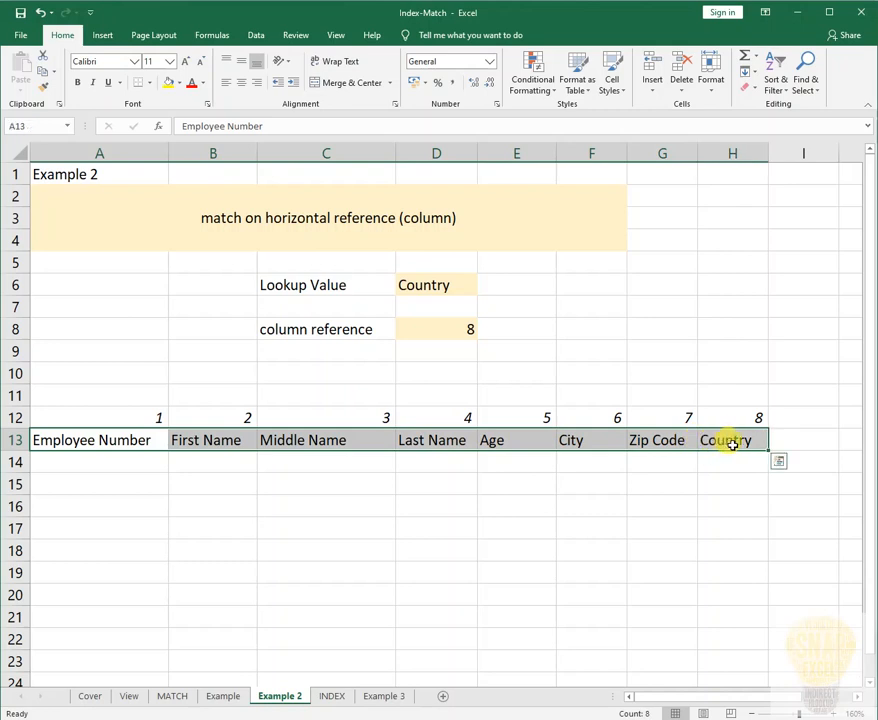
{"action": "left_click", "coordinate": [728, 444]}
{"action": "left_click", "coordinate": [120, 440]}
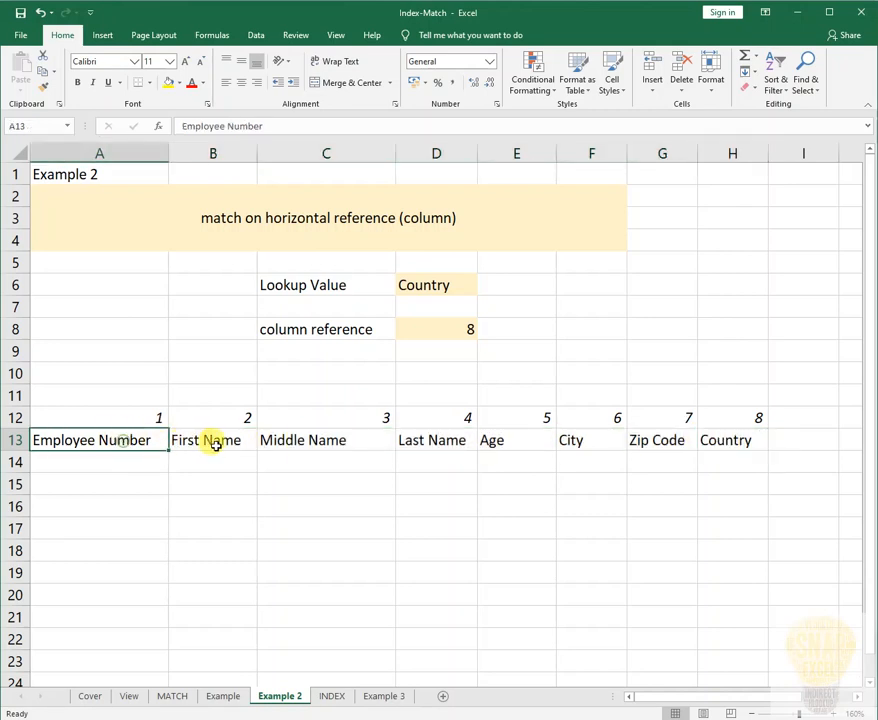
{"action": "left_click", "coordinate": [254, 438]}
{"action": "left_click", "coordinate": [292, 440]}
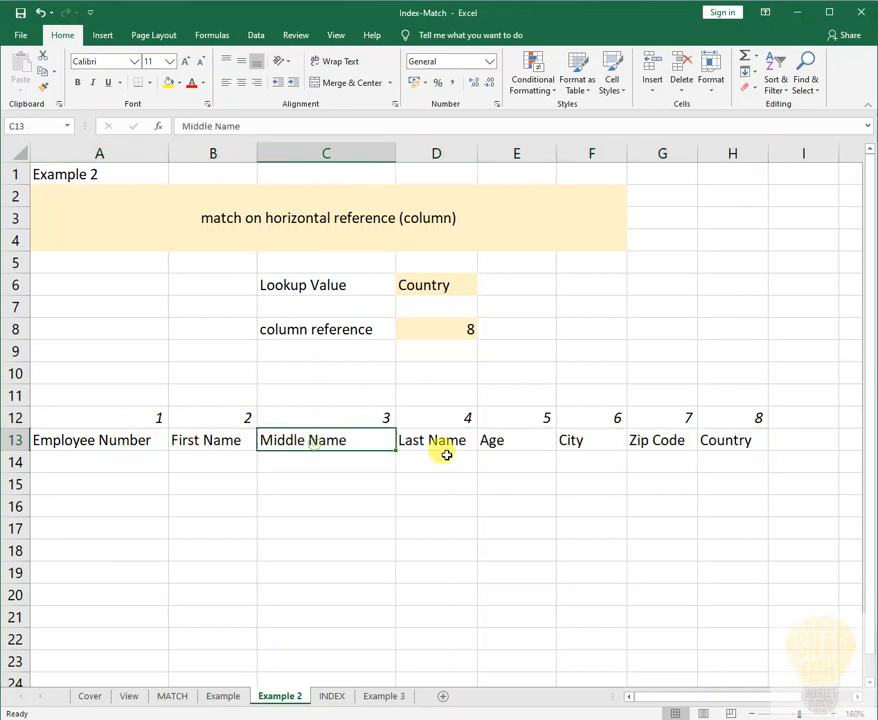
{"action": "left_click", "coordinate": [446, 452]}
{"action": "left_click", "coordinate": [502, 442]}
{"action": "left_click", "coordinate": [572, 441]}
{"action": "left_click", "coordinate": [660, 441]}
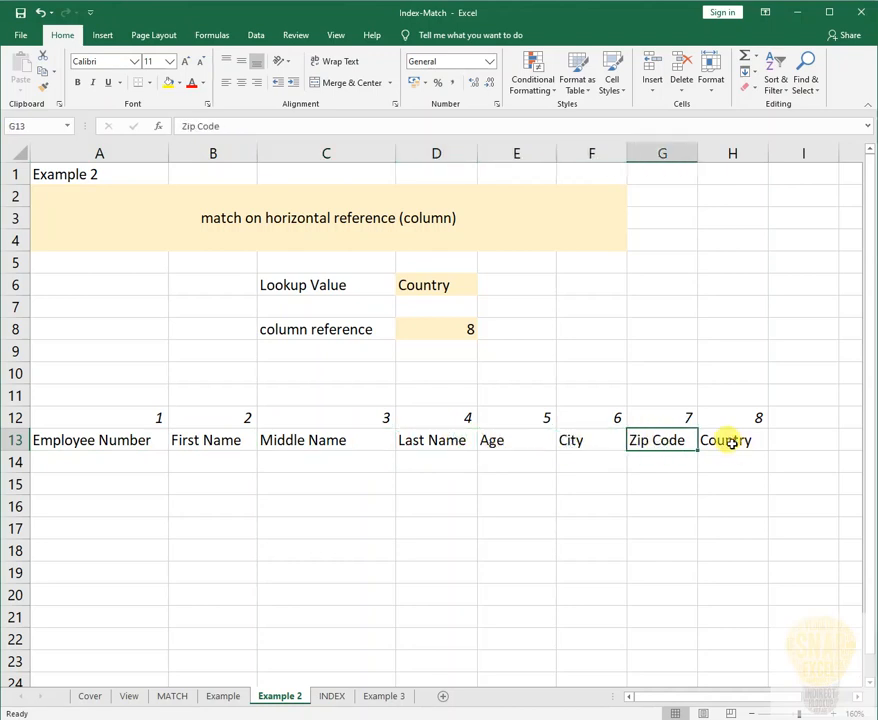
{"action": "left_click", "coordinate": [731, 443]}
Copy the Last Name header from D13 into the Lookup Value cell D6 as values only
{"action": "left_click", "coordinate": [447, 443]}
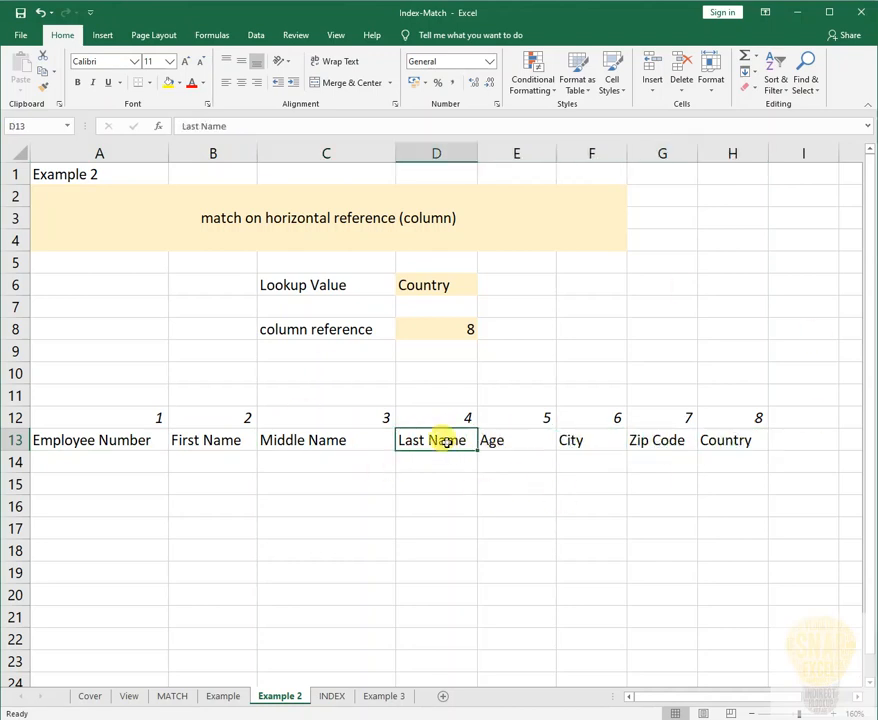
{"action": "key", "text": "ctrl+c"}
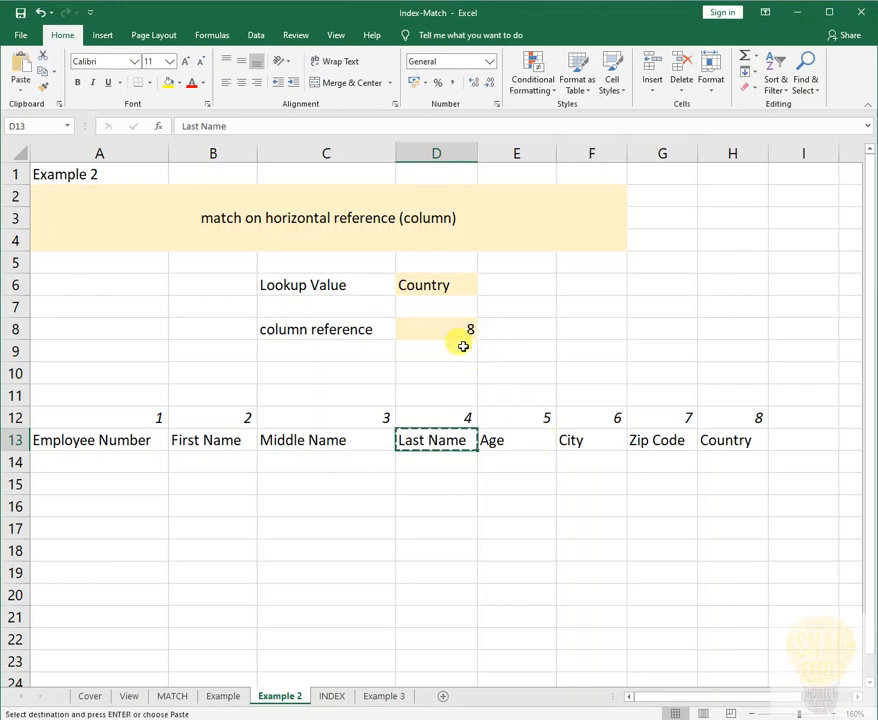
{"action": "left_click", "coordinate": [427, 284]}
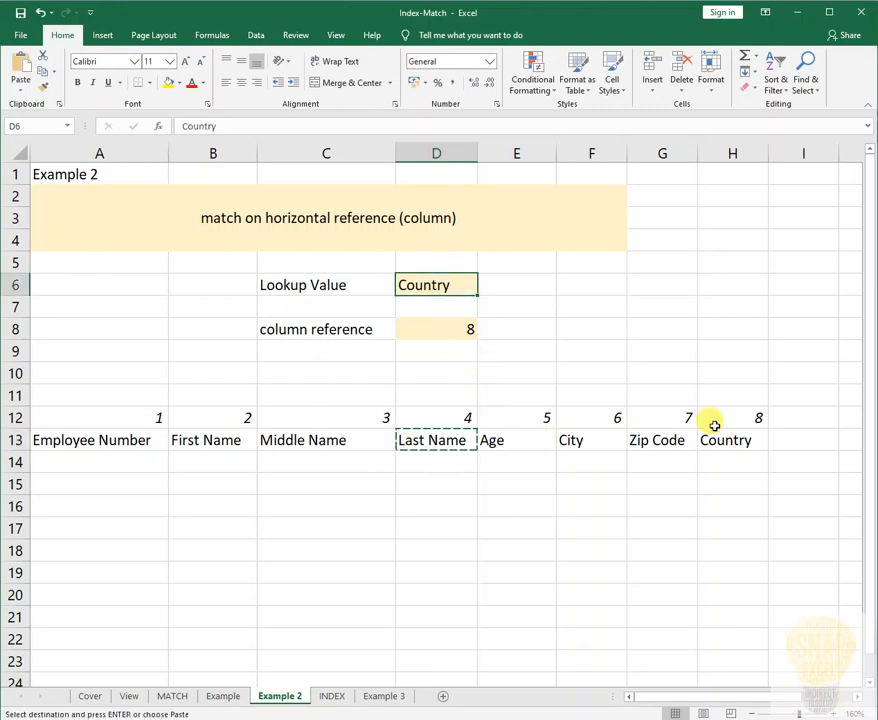
{"action": "key", "text": "shift+F10"}
{"action": "key", "text": "s"}
{"action": "key", "text": "v"}
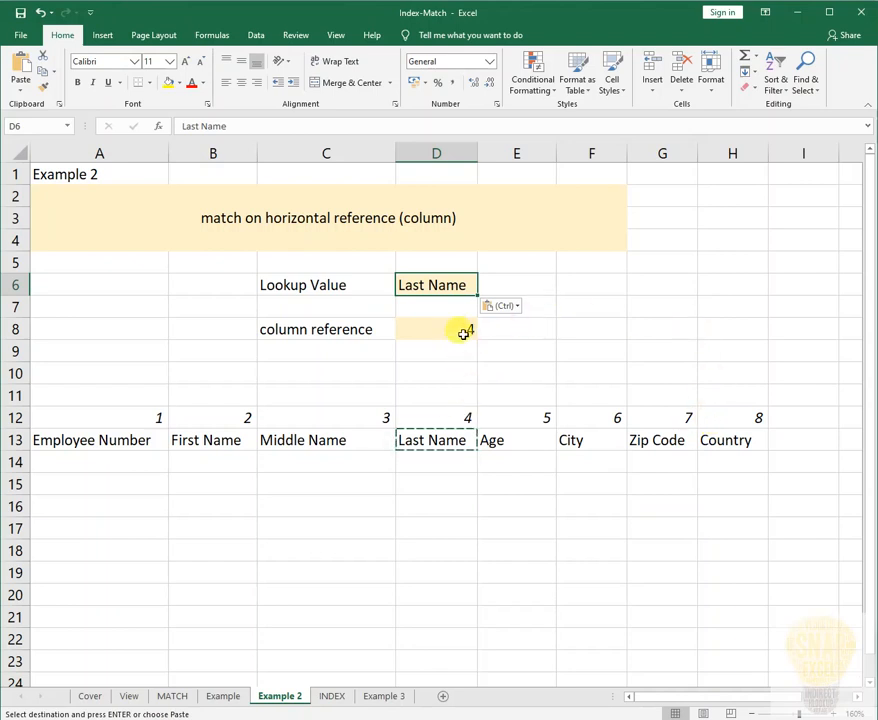
{"action": "key", "text": "Escape"}
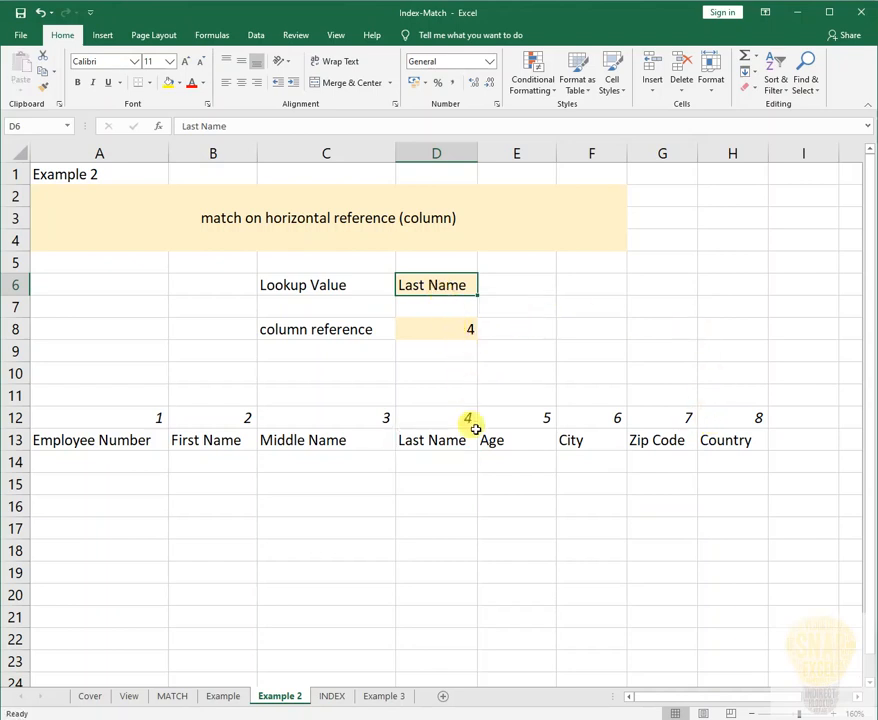
Compare the column reference in D8 with the position of Last Name in row 13, and inspect the MATCH formula's arguments
{"action": "left_click", "coordinate": [451, 335]}
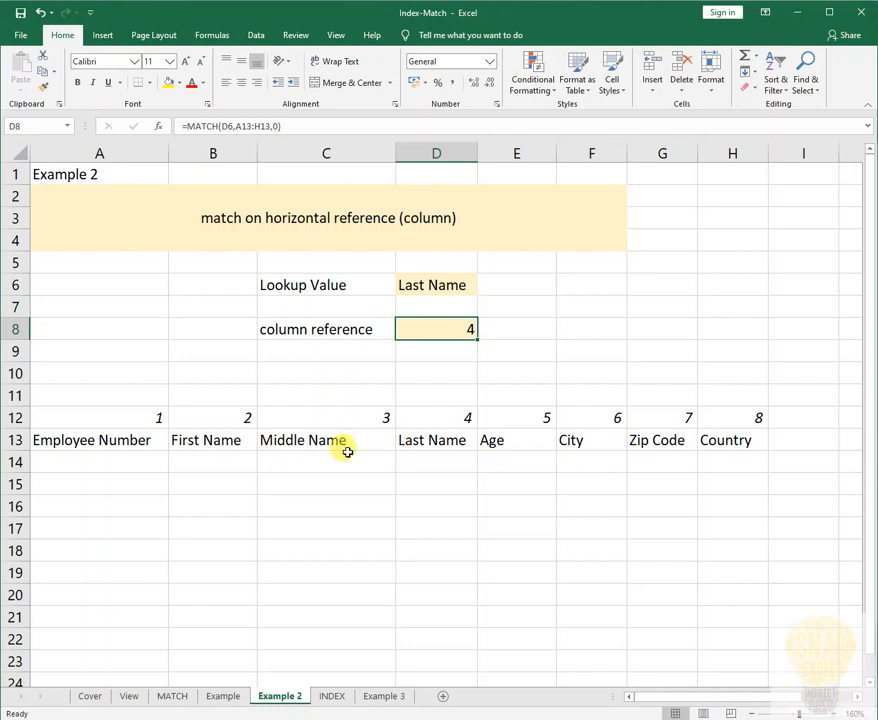
{"action": "left_click", "coordinate": [144, 441]}
{"action": "left_click", "coordinate": [231, 439]}
{"action": "left_click", "coordinate": [343, 437]}
{"action": "left_click", "coordinate": [453, 437]}
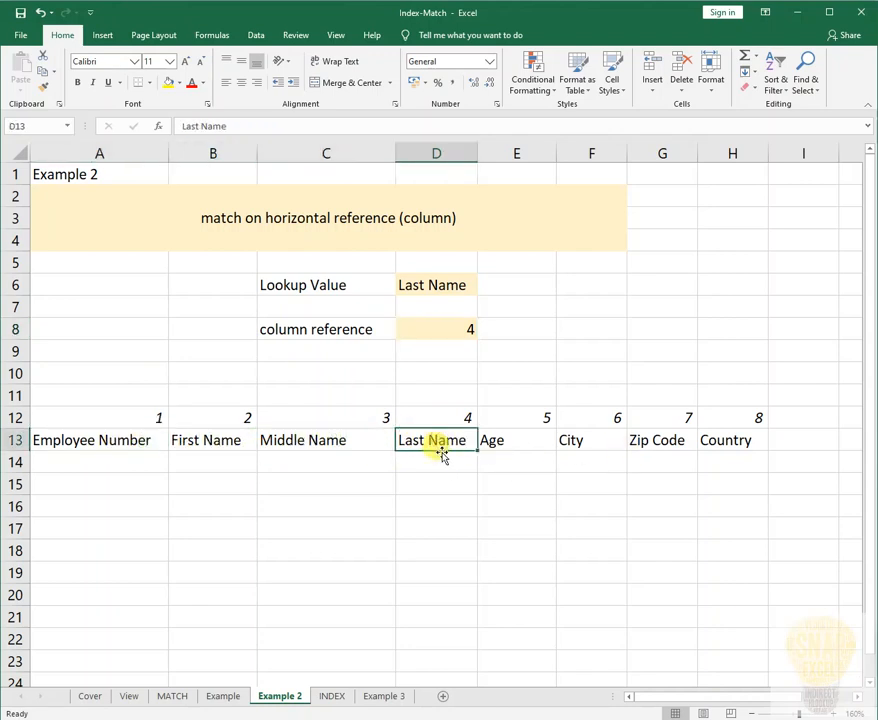
{"action": "left_click", "coordinate": [460, 327]}
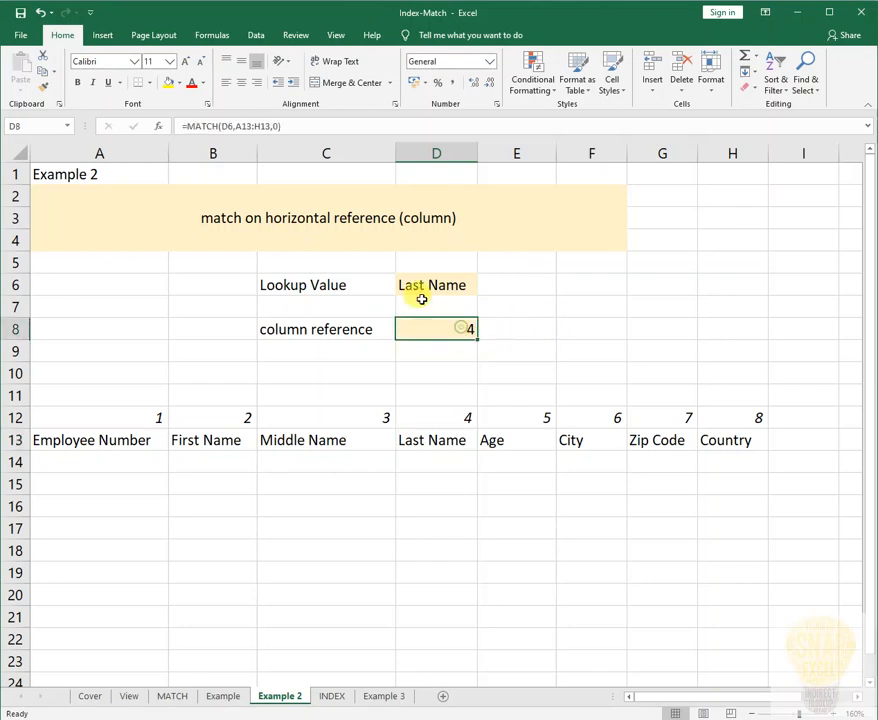
{"action": "left_click", "coordinate": [212, 128]}
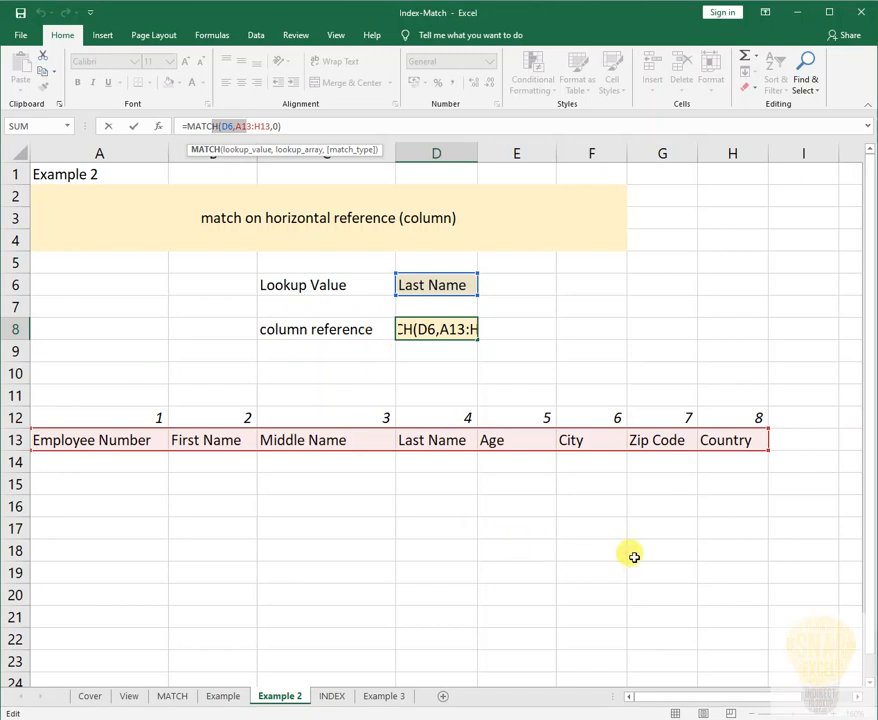
{"action": "key", "text": "ctrl+Return"}
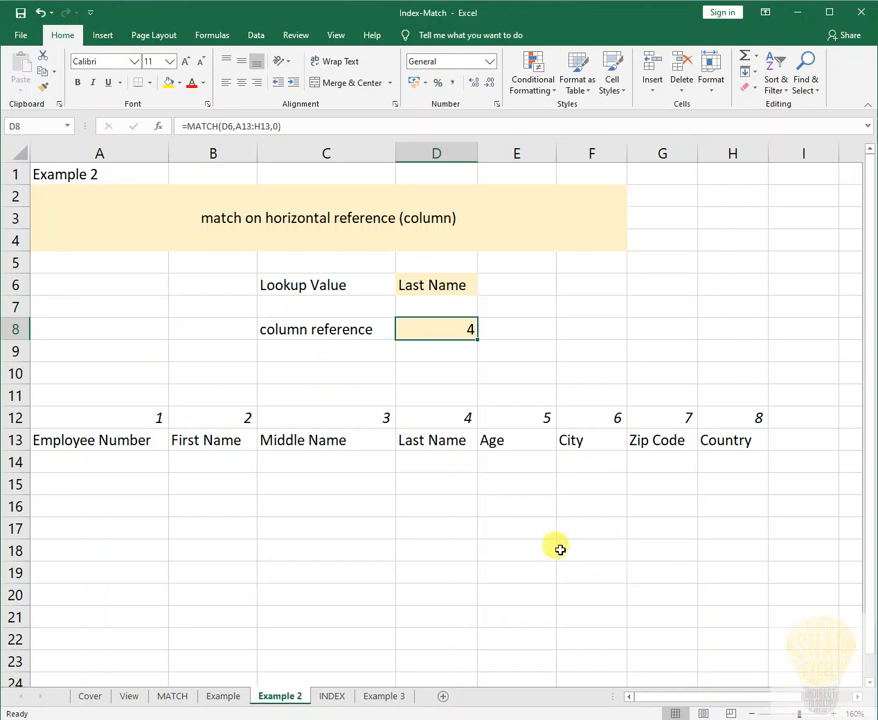
Review the definition, syntax, arguments and errors of the INDEX function on the INDEX sheet
{"action": "key", "text": "ctrl+Page_Down"}
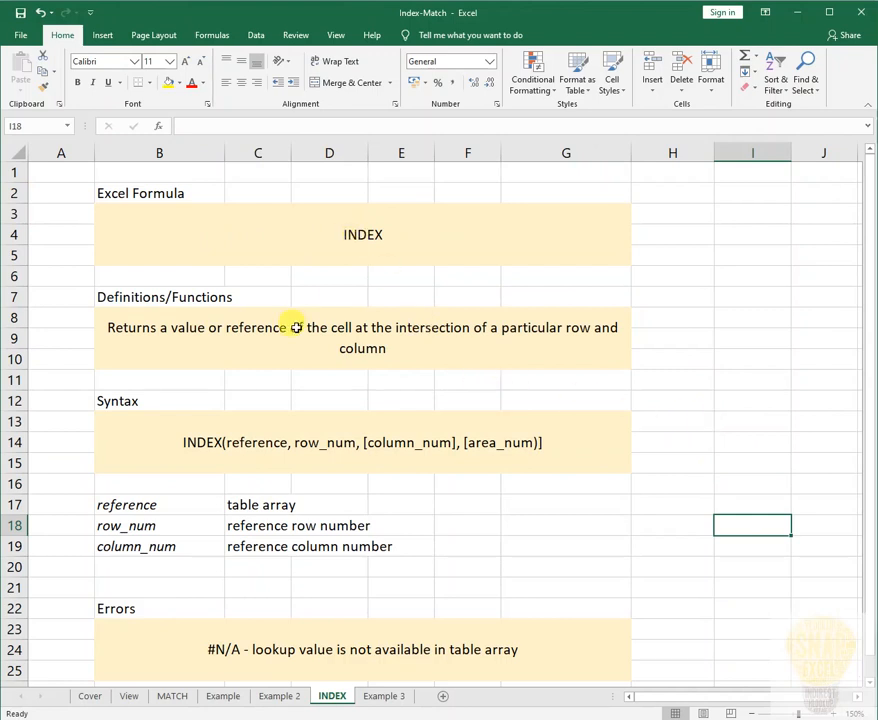
{"action": "left_click", "coordinate": [513, 326]}
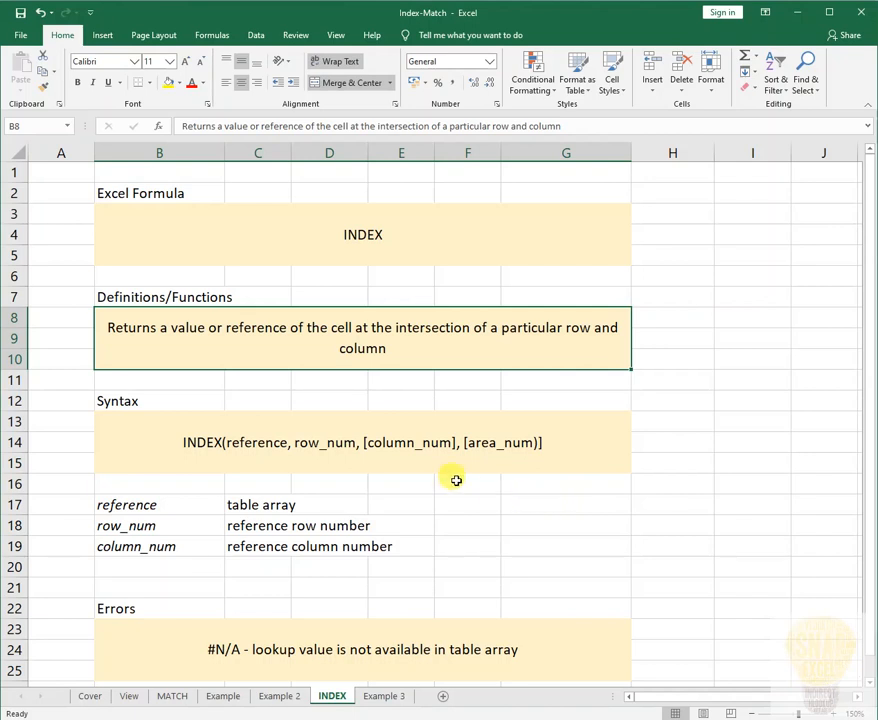
{"action": "left_click", "coordinate": [364, 443]}
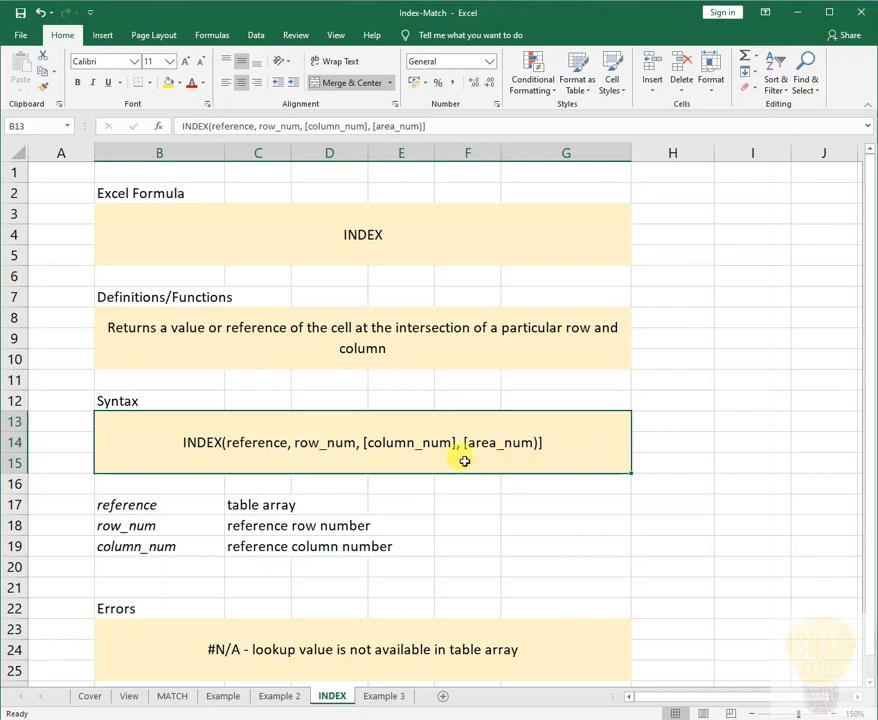
{"action": "left_click", "coordinate": [180, 506]}
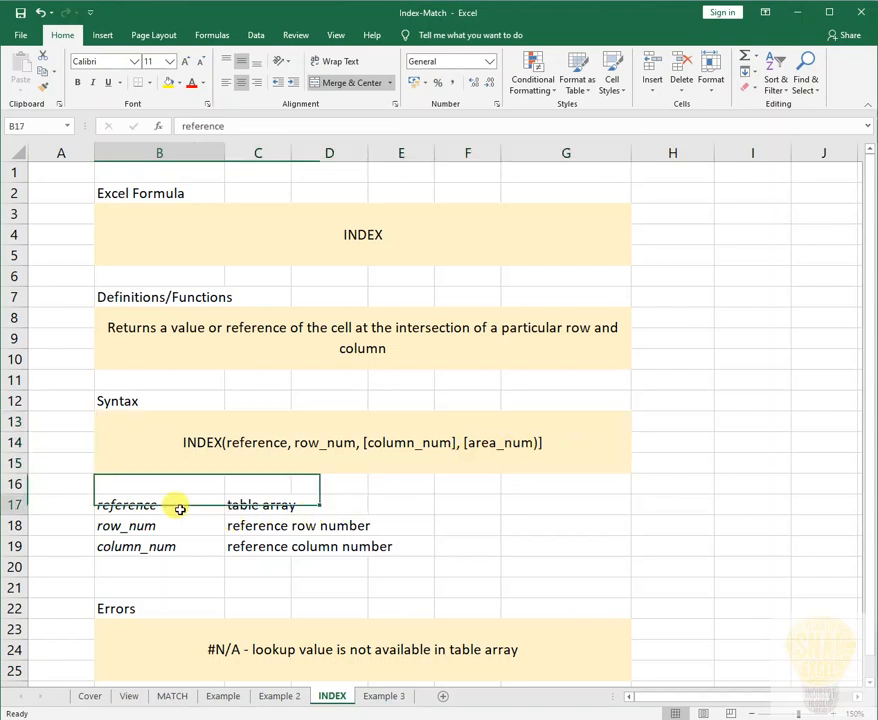
{"action": "left_click", "coordinate": [264, 508]}
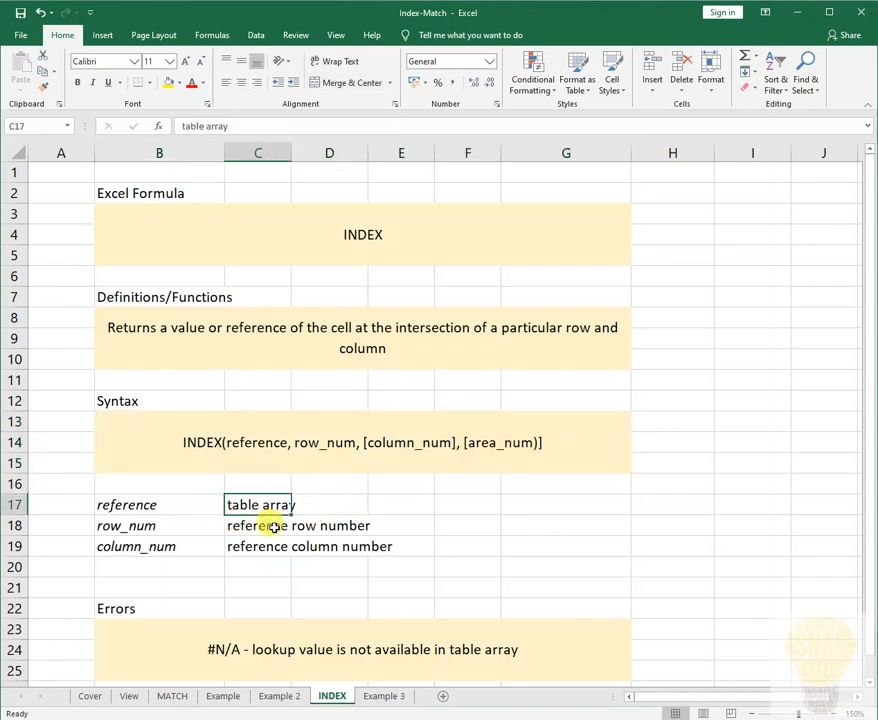
{"action": "left_click", "coordinate": [162, 527]}
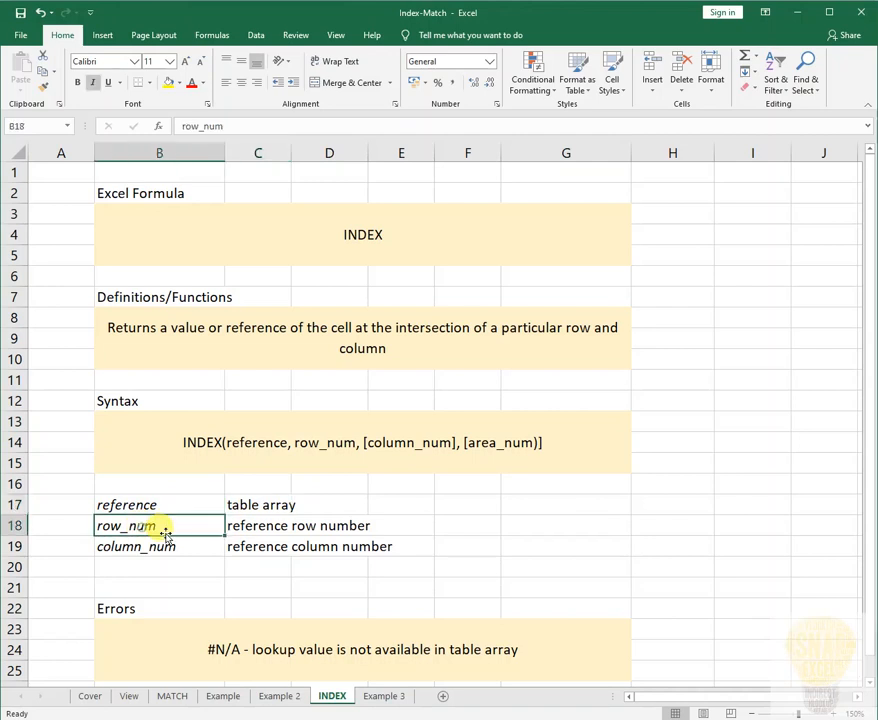
{"action": "left_click", "coordinate": [258, 551]}
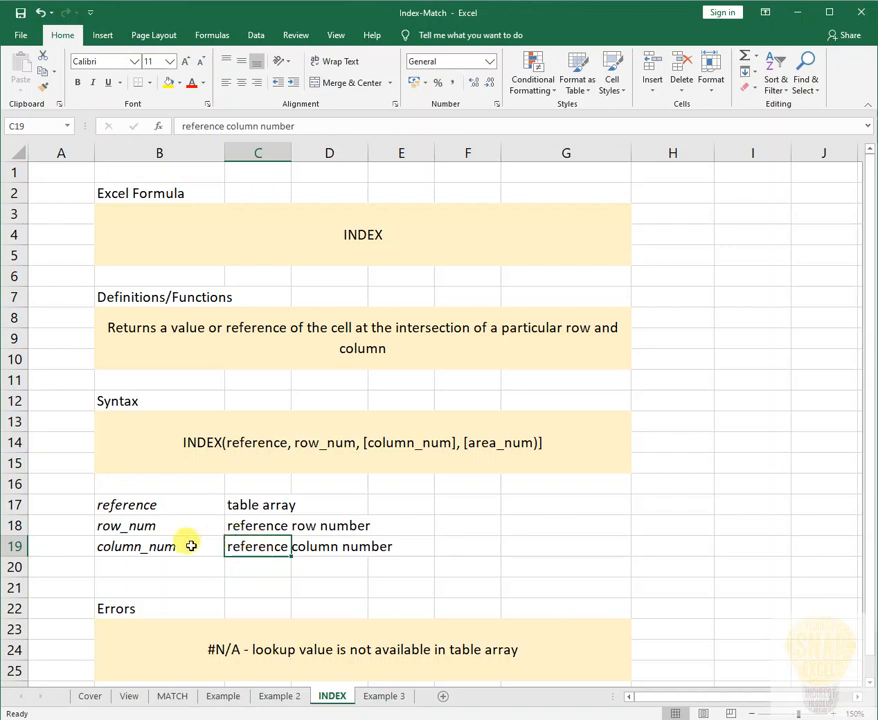
{"action": "left_click", "coordinate": [498, 447]}
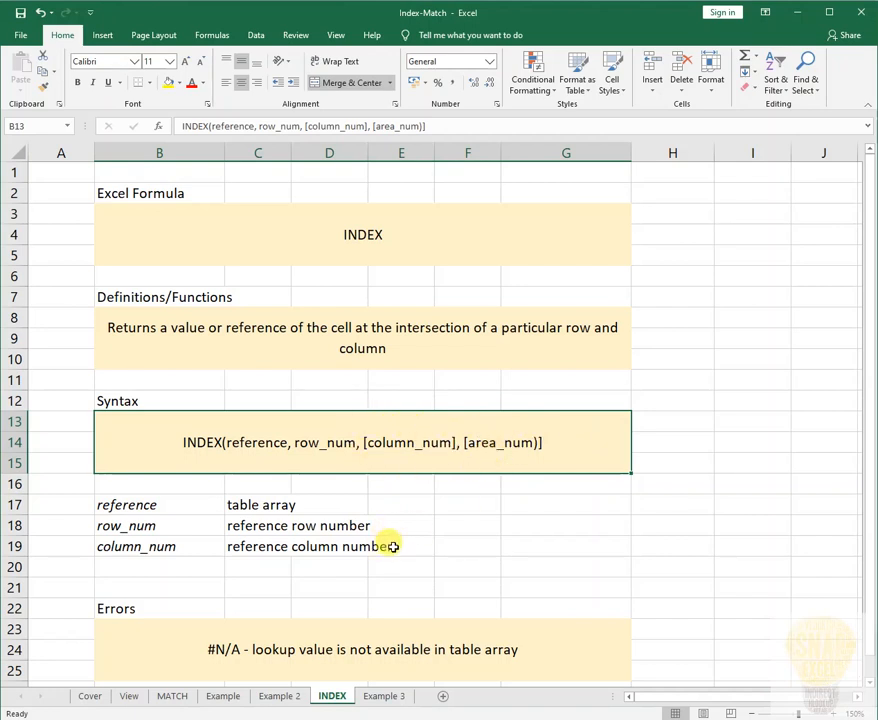
{"action": "scroll", "coordinate": [383, 538], "scroll_direction": "down", "scroll_amount": 1}
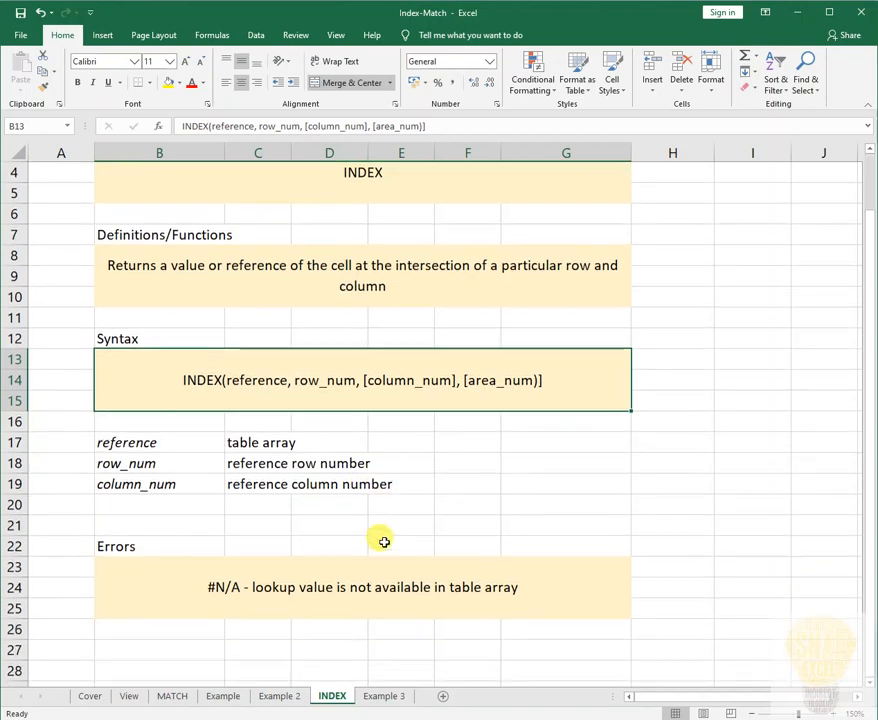
Review the Errors note on the INDEX sheet together with the function's syntax and arguments above it
{"action": "left_click", "coordinate": [340, 588]}
{"action": "scroll", "coordinate": [613, 547], "scroll_direction": "up", "scroll_amount": 1}
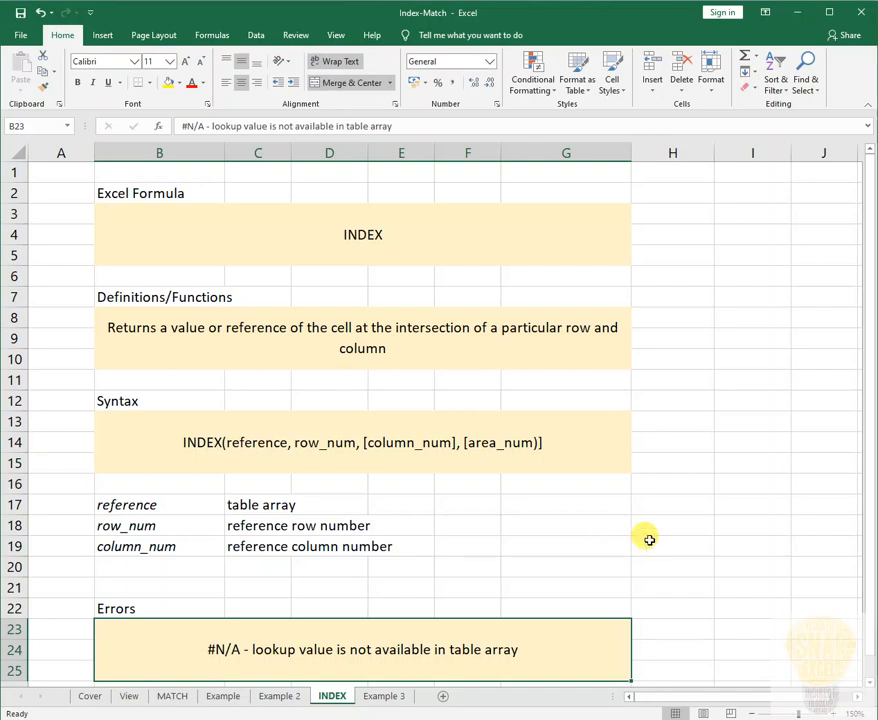
{"action": "left_click", "coordinate": [721, 554]}
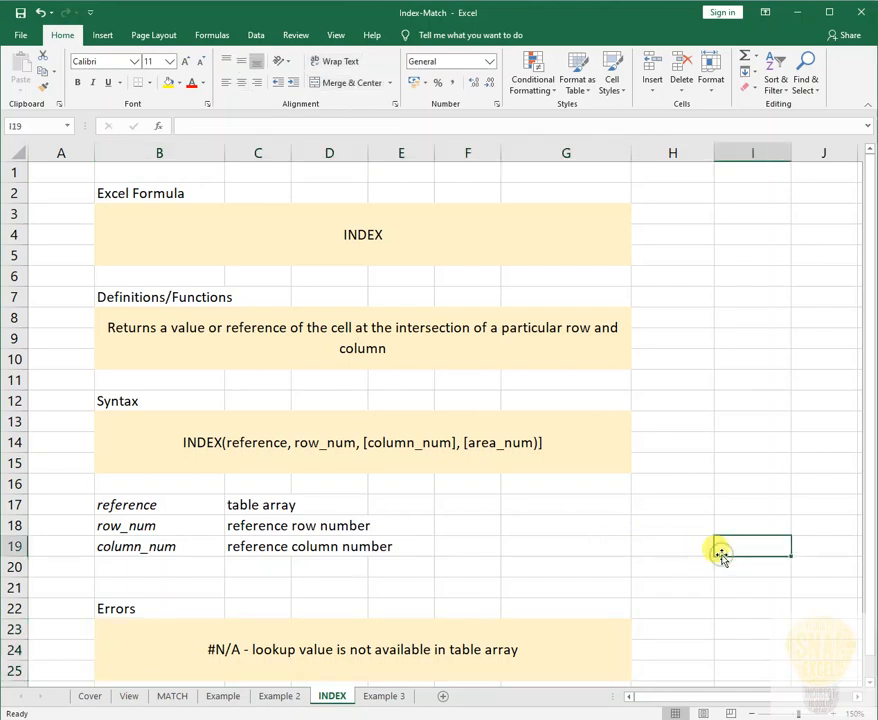
Switch to the Example 3 sheet and check the Employee # given in B7
{"action": "left_click", "coordinate": [390, 697]}
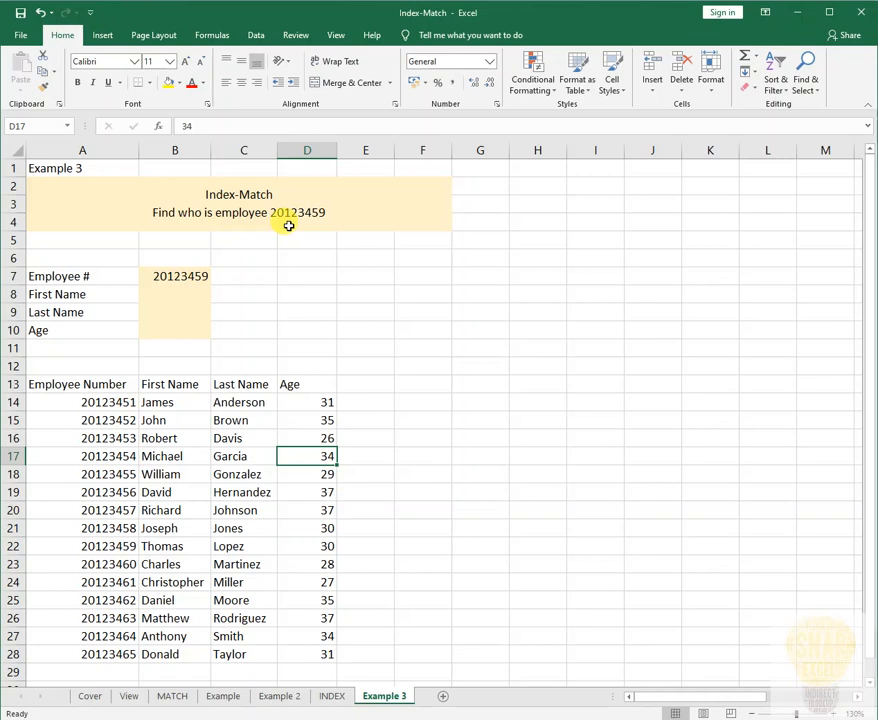
{"action": "left_click", "coordinate": [204, 276]}
Enter =INDEX(B14:D28,9,1) in the First Name cell B8 to return the employee's first name from the table
{"action": "left_click", "coordinate": [207, 295]}
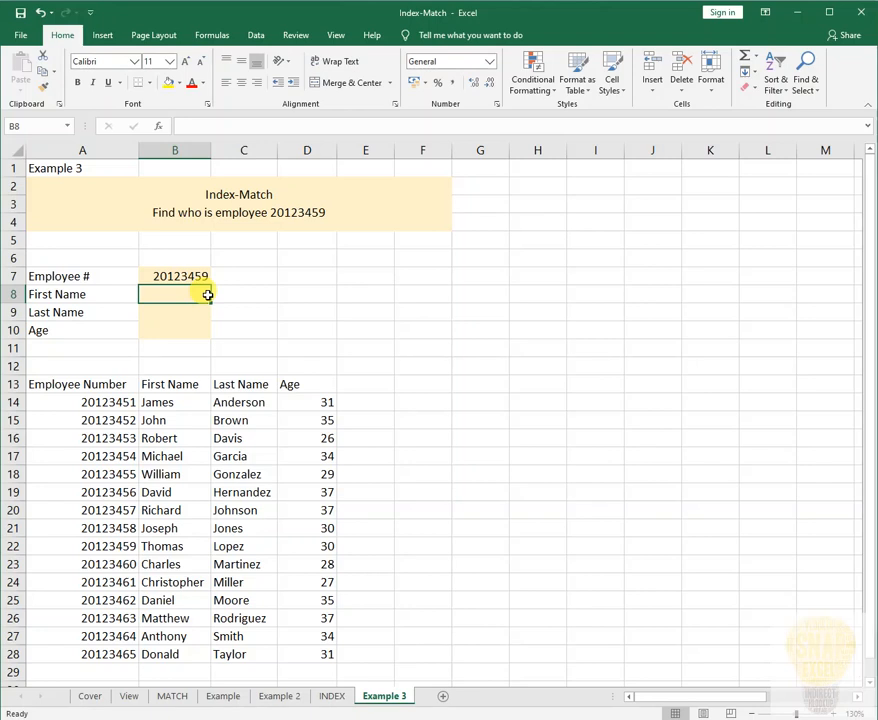
{"action": "type", "text": "="}
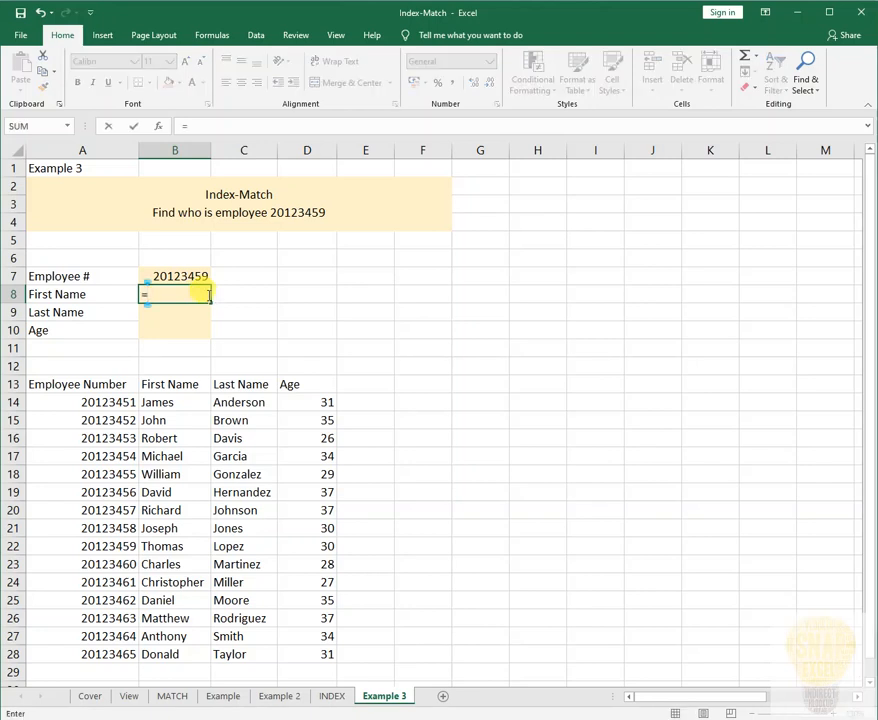
{"action": "type", "text": "i"}
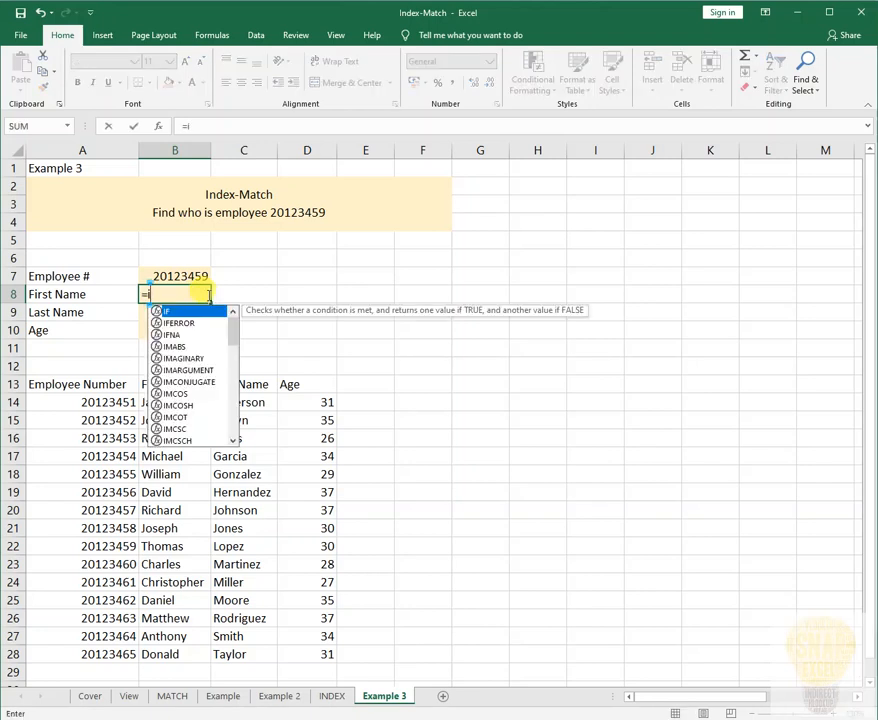
{"action": "type", "text": "n"}
{"action": "key", "text": "Tab"}
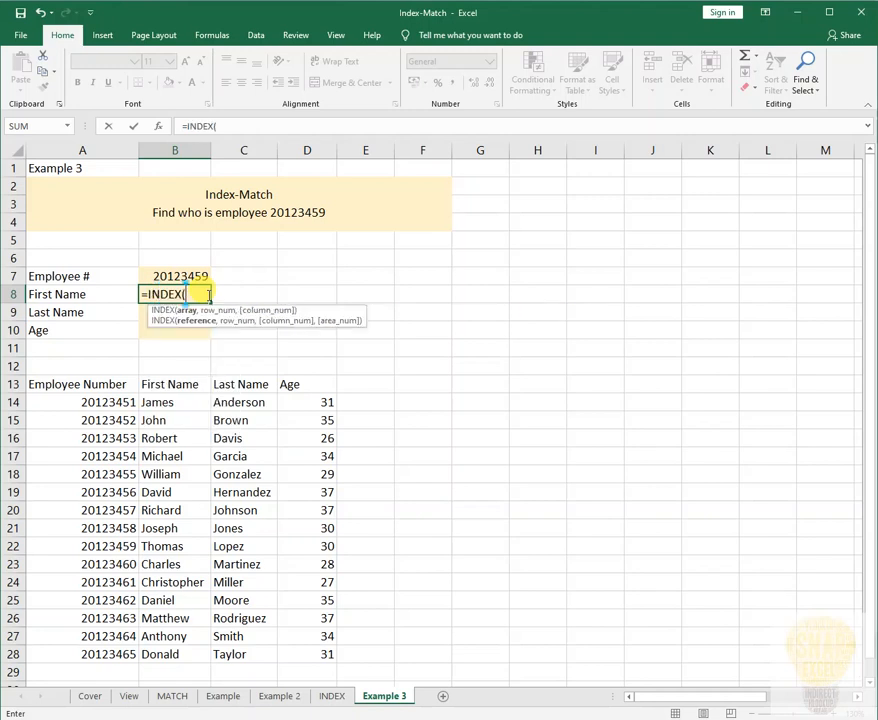
{"action": "key", "text": "Down"}
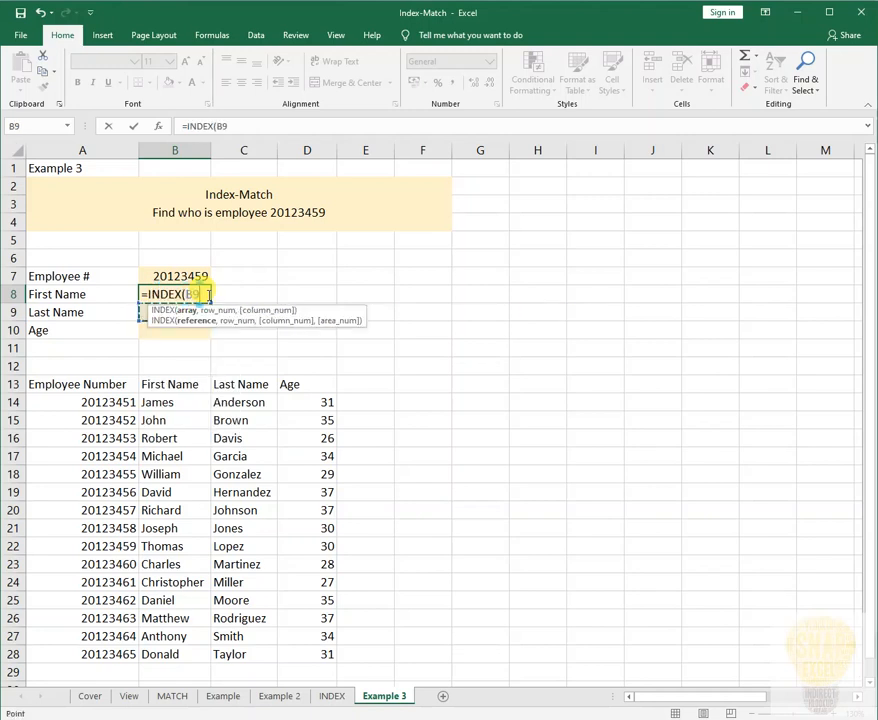
{"action": "key", "text": "BackSpace"}
{"action": "key", "text": "BackSpace"}
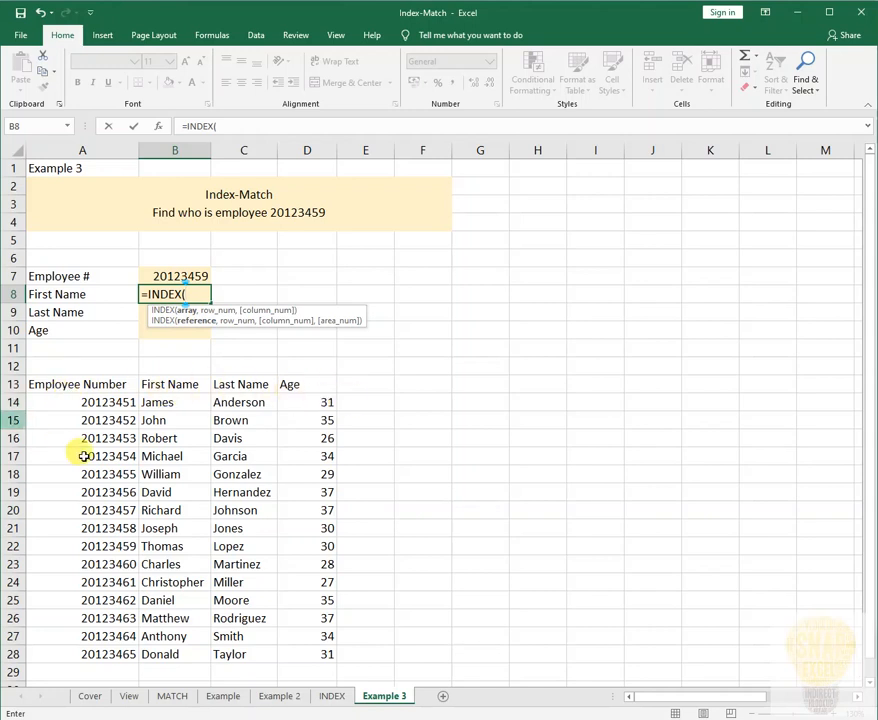
{"action": "left_click_drag", "start_coordinate": [152, 402], "coordinate": [298, 648]}
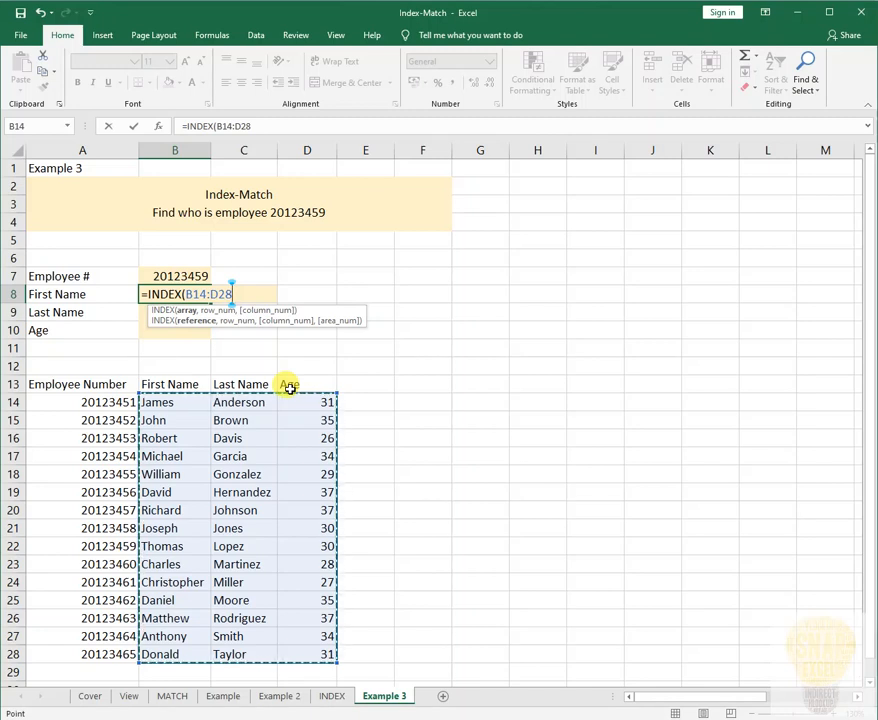
{"action": "type", "text": ","}
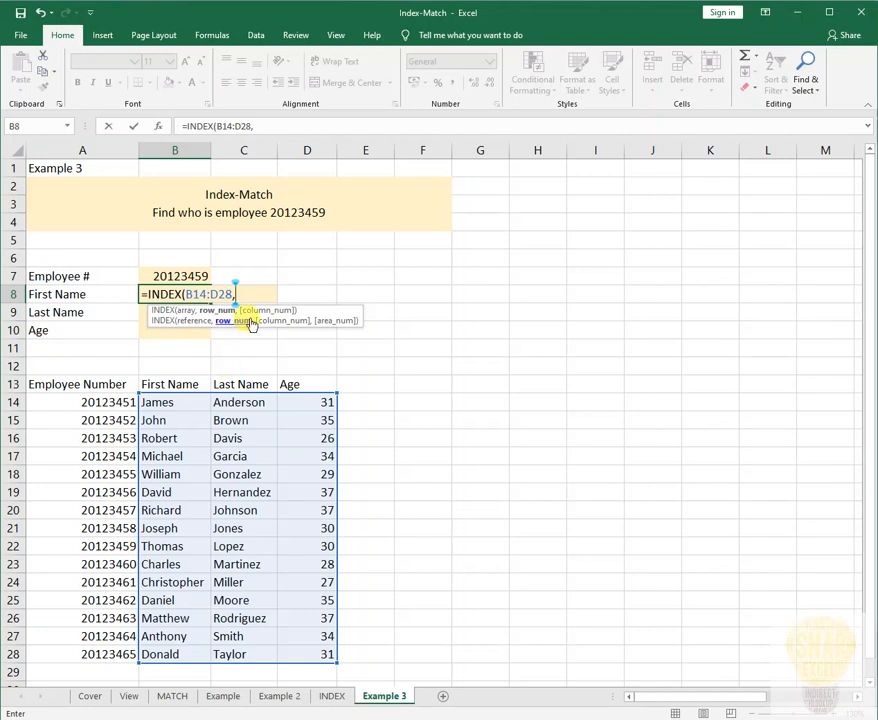
{"action": "type", "text": "9,1"}
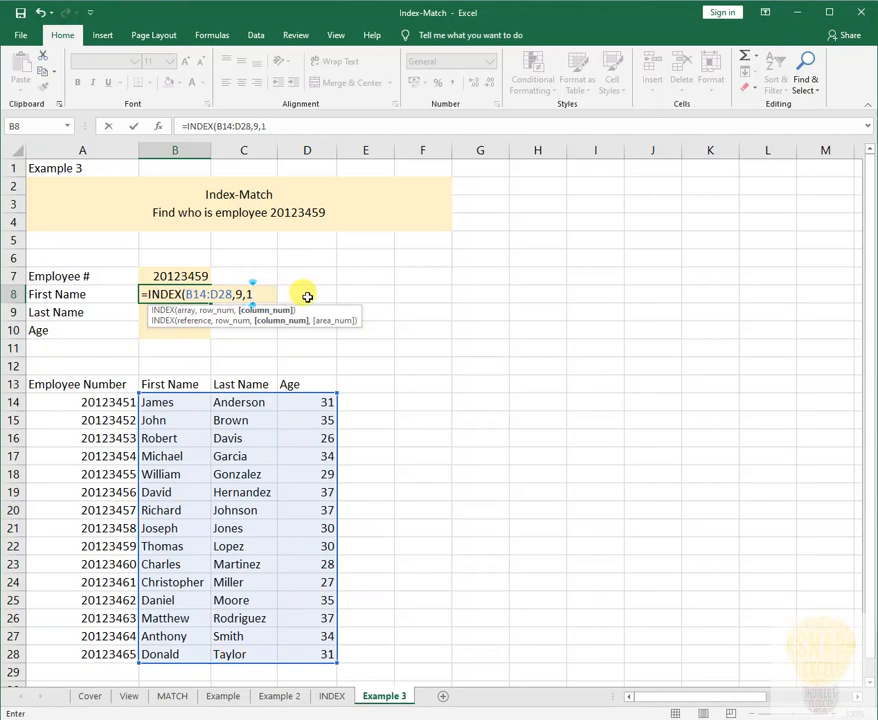
{"action": "type", "text": ")"}
{"action": "key", "text": "Return"}
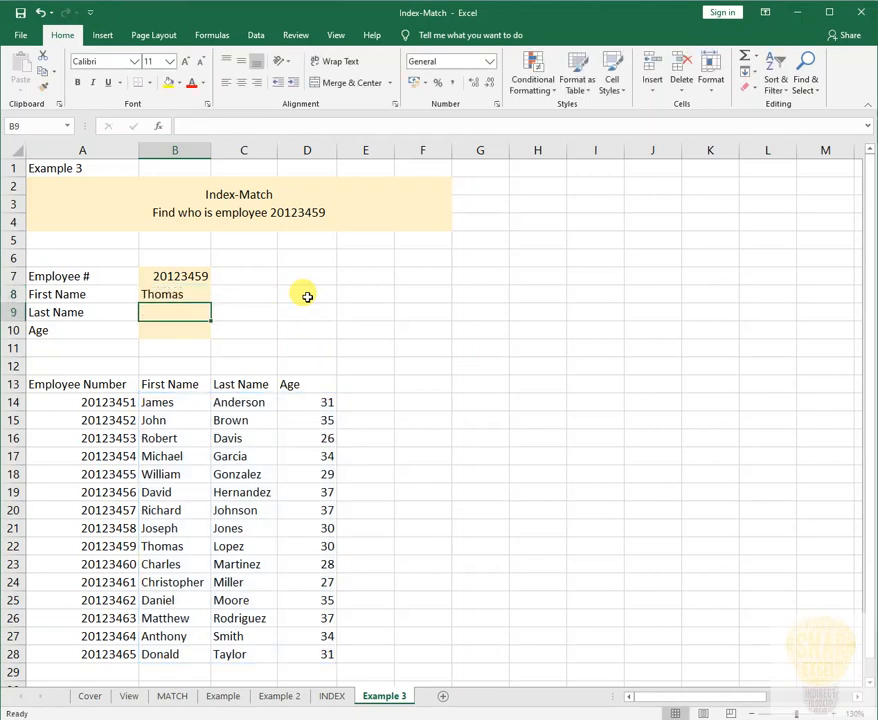
Inspect the array and row_num arguments of the INDEX formula in B8 against the employee table, leaving the formula unchanged
{"action": "key", "text": "Up"}
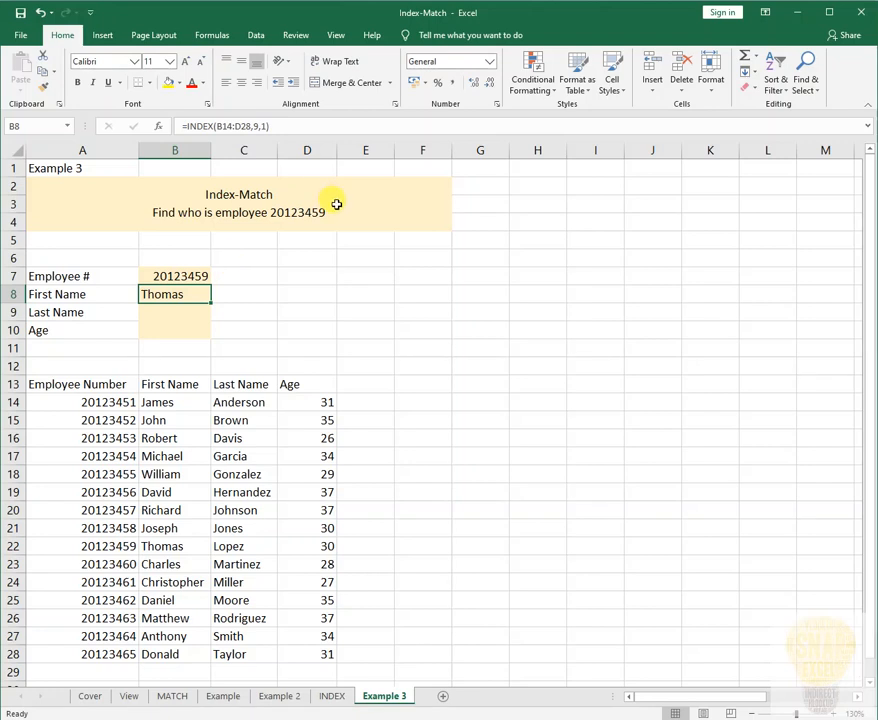
{"action": "left_click", "coordinate": [284, 129]}
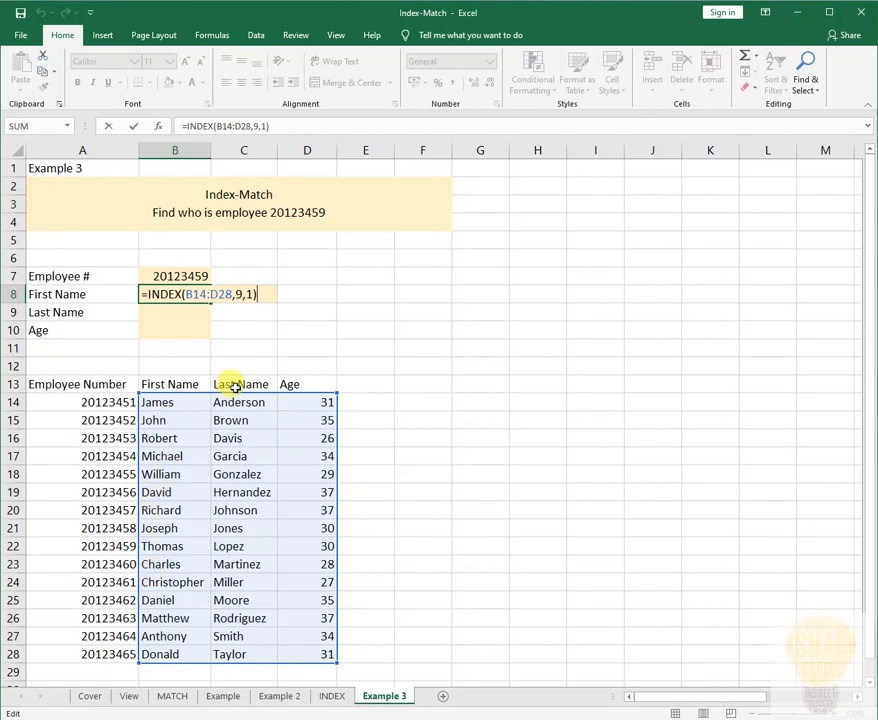
{"action": "double_click", "coordinate": [240, 295]}
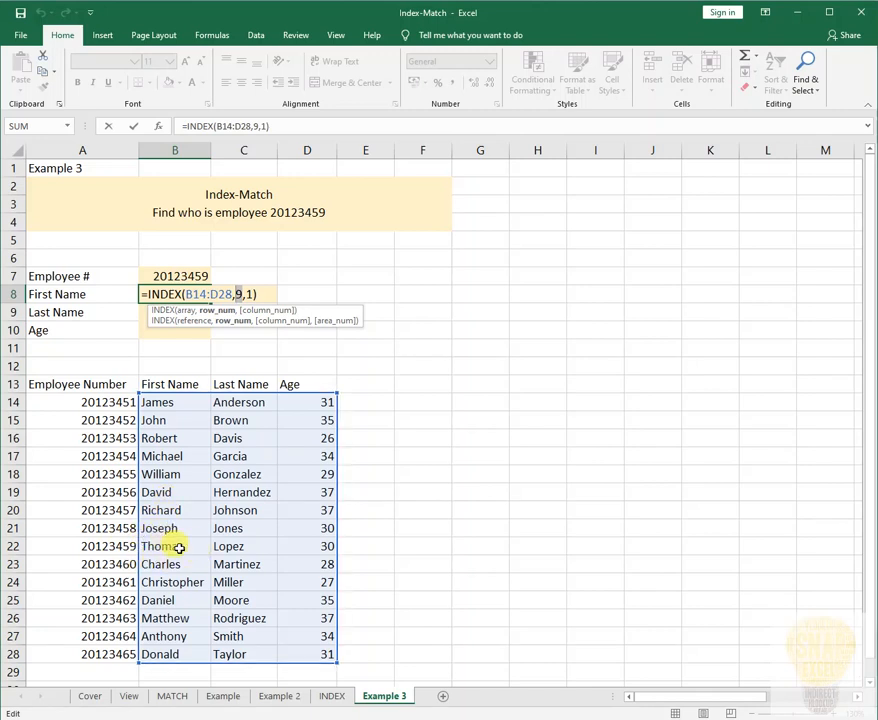
{"action": "key", "text": "Escape"}
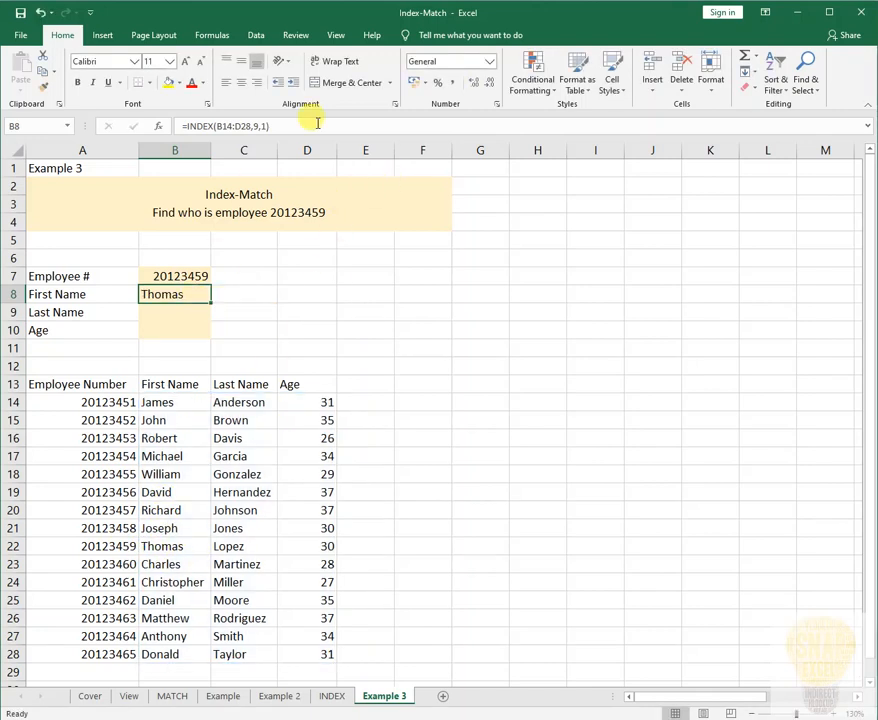
Copy the INDEX formula text from B8 into the Last Name cell B9 with the same B14:D28 array
{"action": "left_click_drag", "start_coordinate": [318, 129], "coordinate": [185, 247]}
{"action": "key", "text": "ctrl+c"}
{"action": "key", "text": "Escape"}
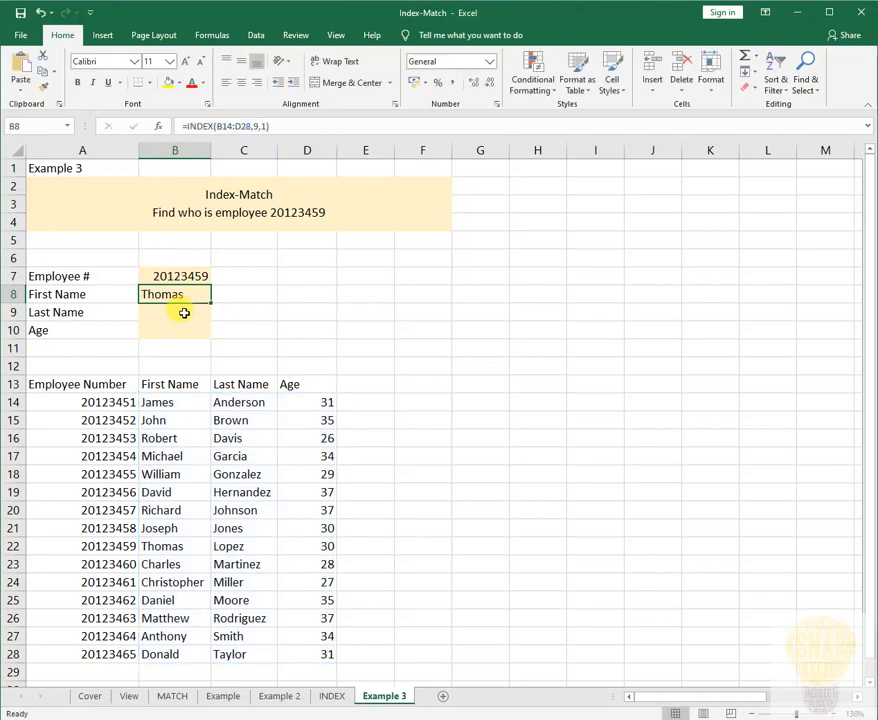
{"action": "left_click", "coordinate": [182, 311]}
{"action": "left_click", "coordinate": [283, 124]}
{"action": "key", "text": "ctrl+v"}
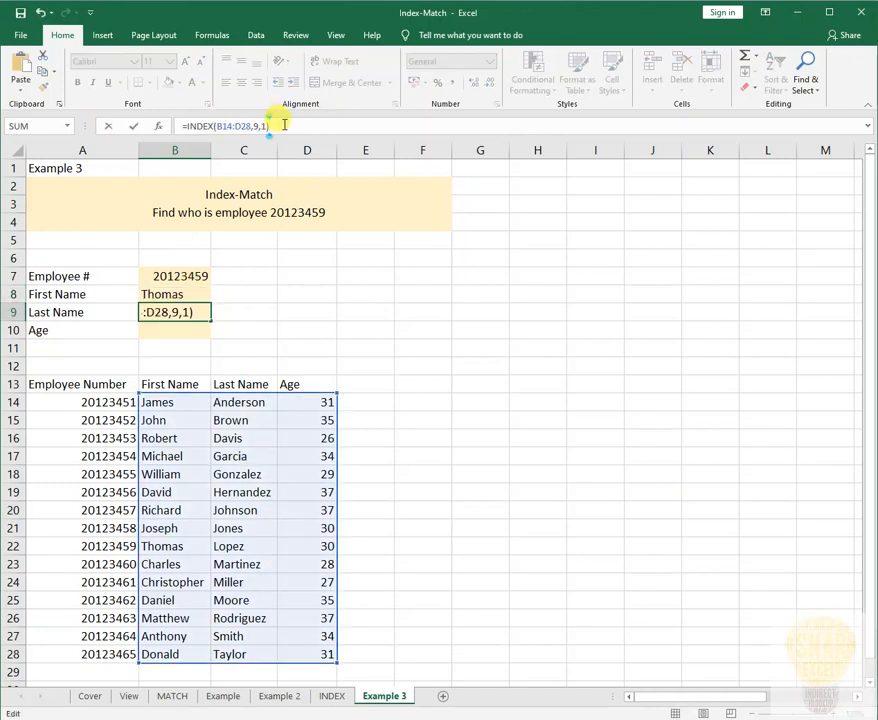
{"action": "key", "text": "Return"}
{"action": "key", "text": "Up"}
Set the column_num argument of the INDEX formula in B9 to 2
{"action": "left_click", "coordinate": [283, 126]}
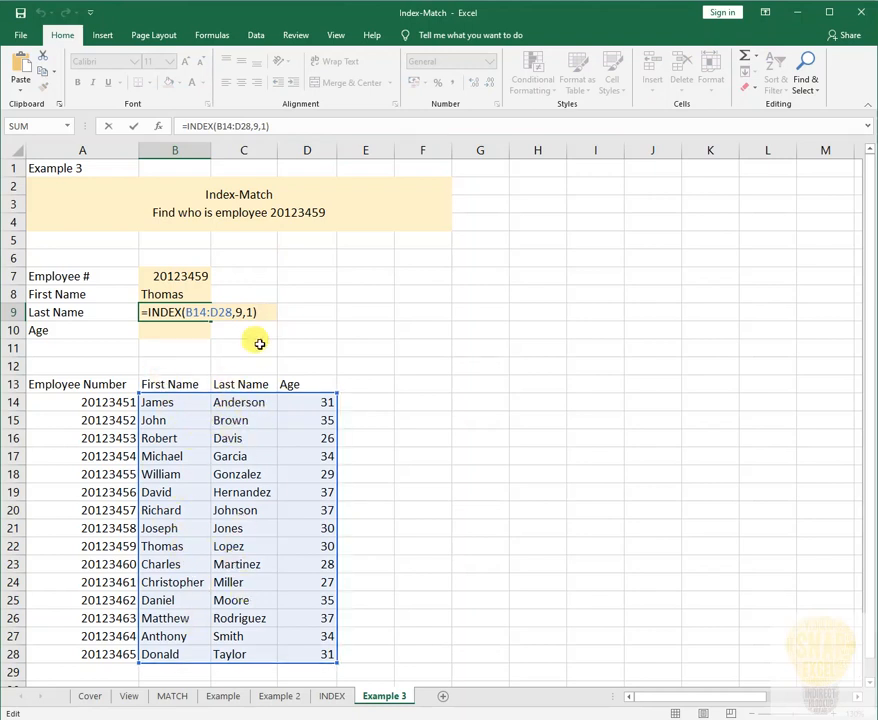
{"action": "left_click", "coordinate": [221, 125]}
{"action": "left_click", "coordinate": [253, 125]}
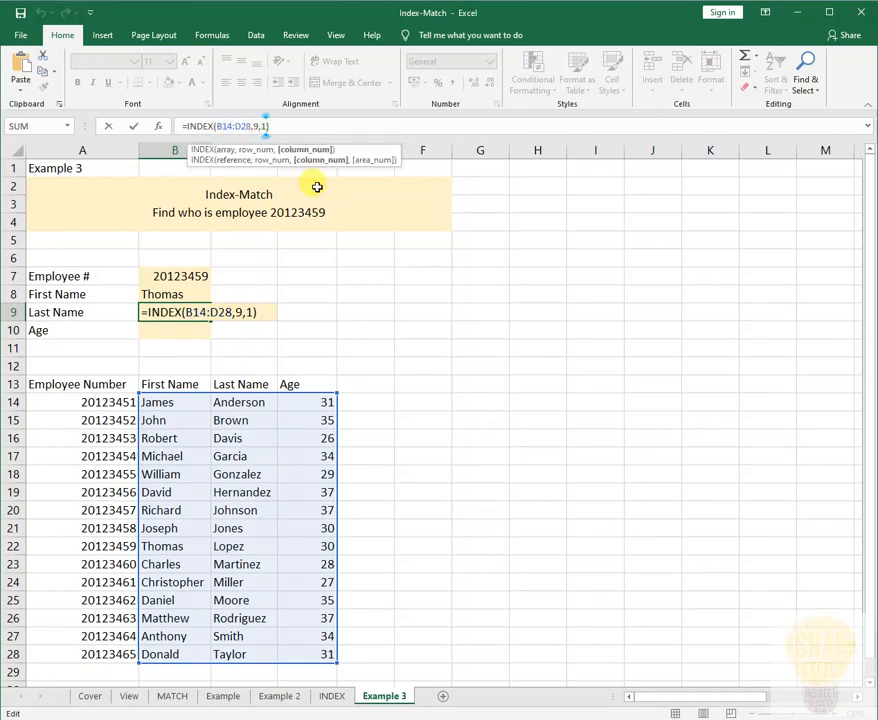
{"action": "key", "text": "BackSpace"}
{"action": "type", "text": "2"}
{"action": "key", "text": "Return"}
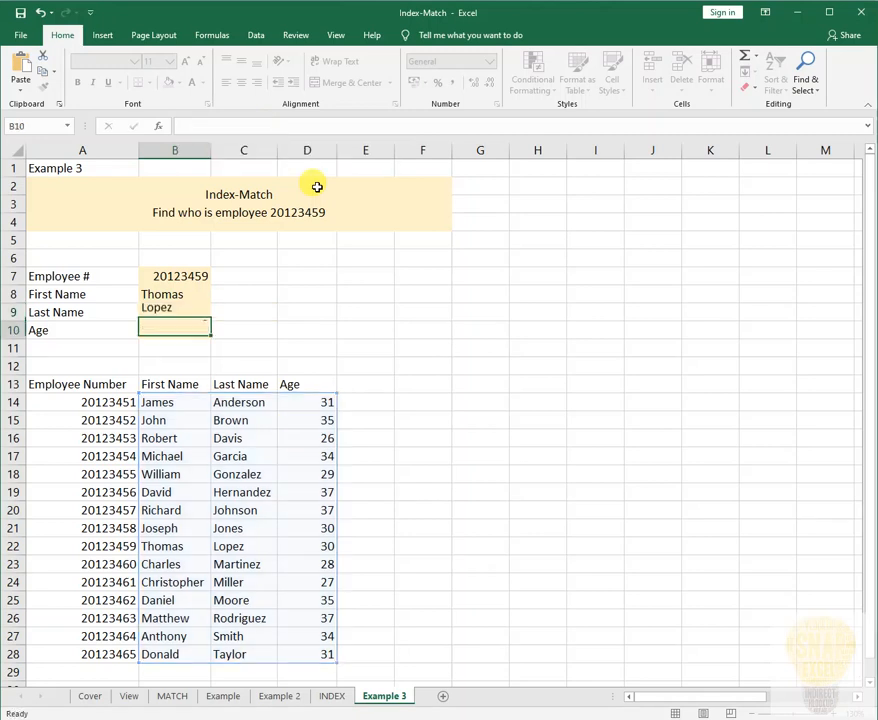
Compare the first and last name results in B8:B9 with the employee's names in row 22
{"action": "key", "text": "Up"}
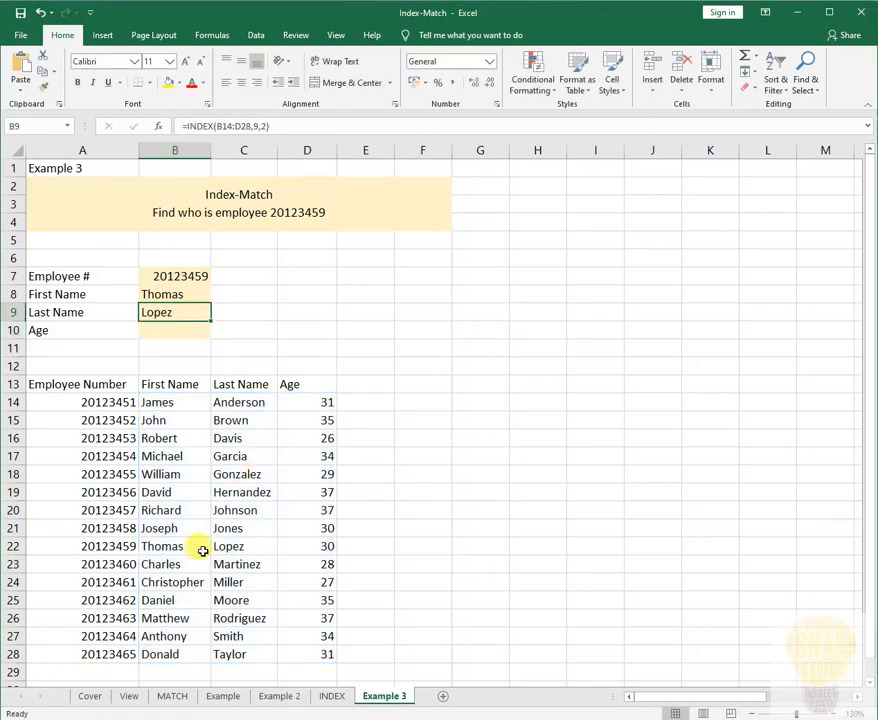
{"action": "left_click_drag", "start_coordinate": [157, 549], "coordinate": [241, 547]}
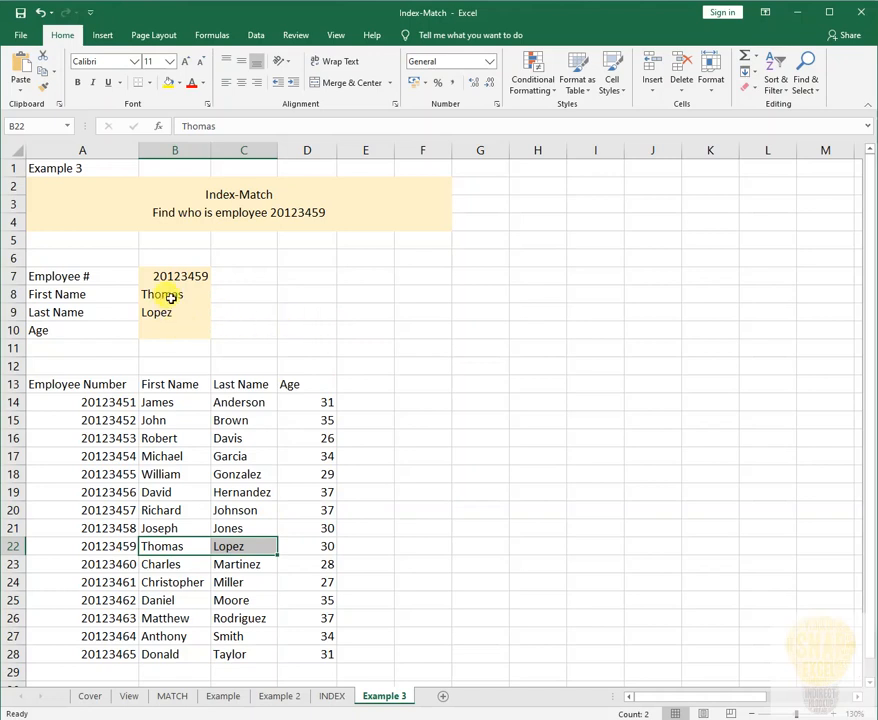
{"action": "left_click", "coordinate": [168, 294]}
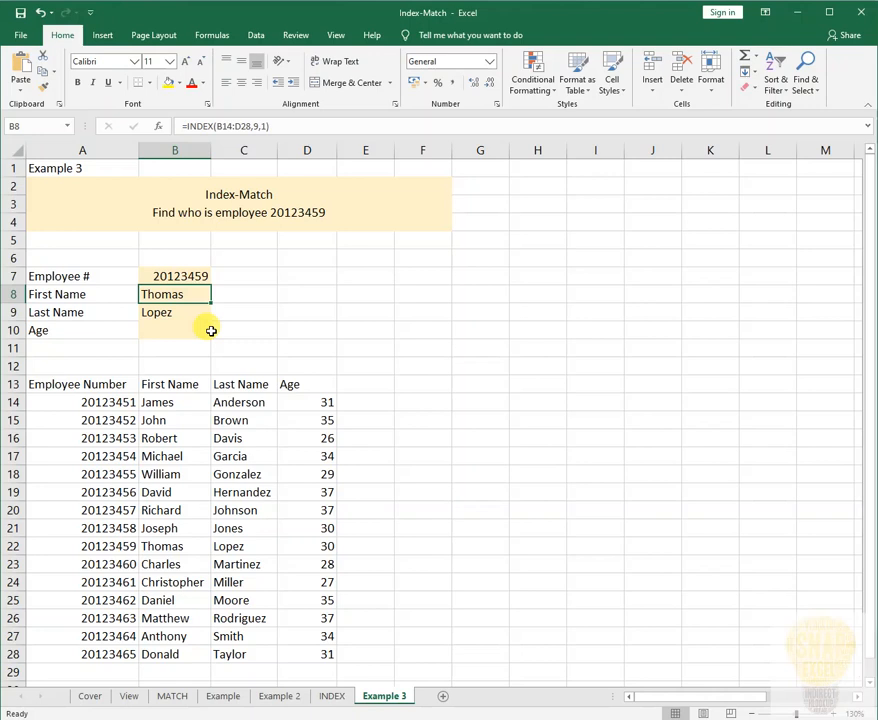
Clear the hard-coded INDEX formulas from the Last Name cell B9 and the First Name cell B8
{"action": "left_click", "coordinate": [198, 311]}
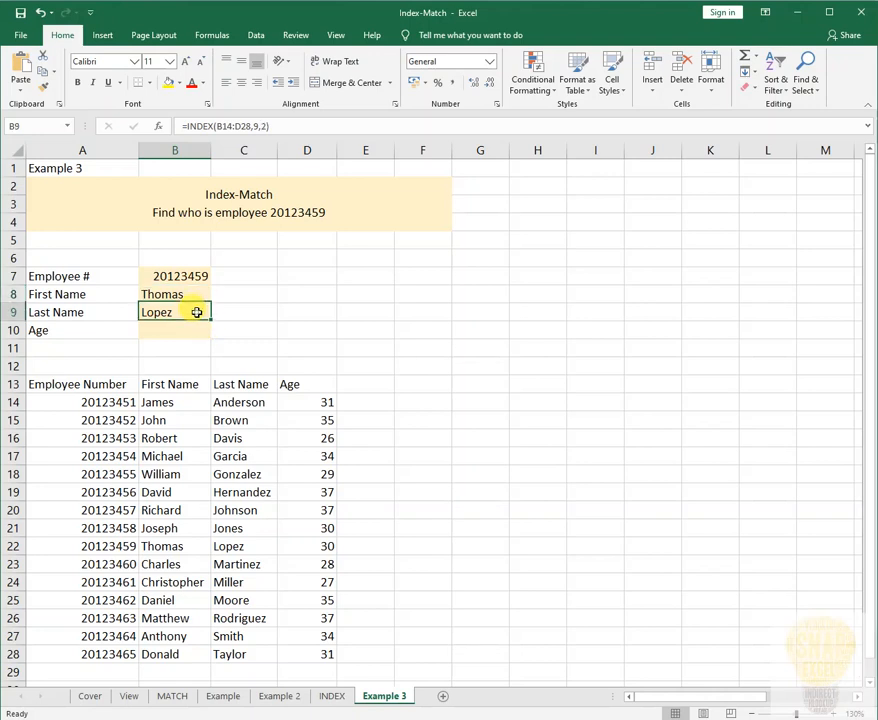
{"action": "key", "text": "Delete"}
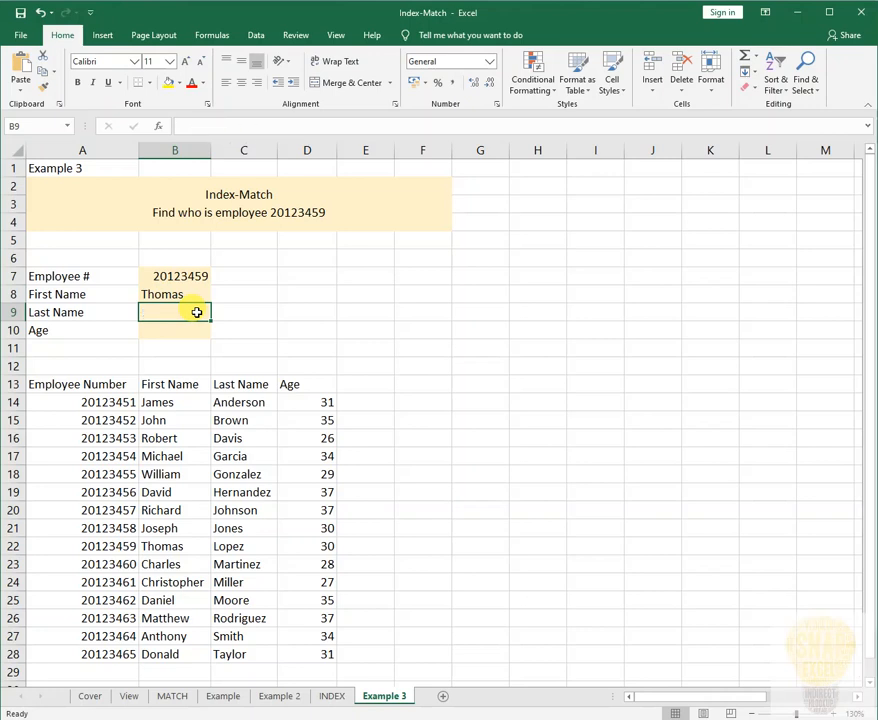
{"action": "key", "text": "Up"}
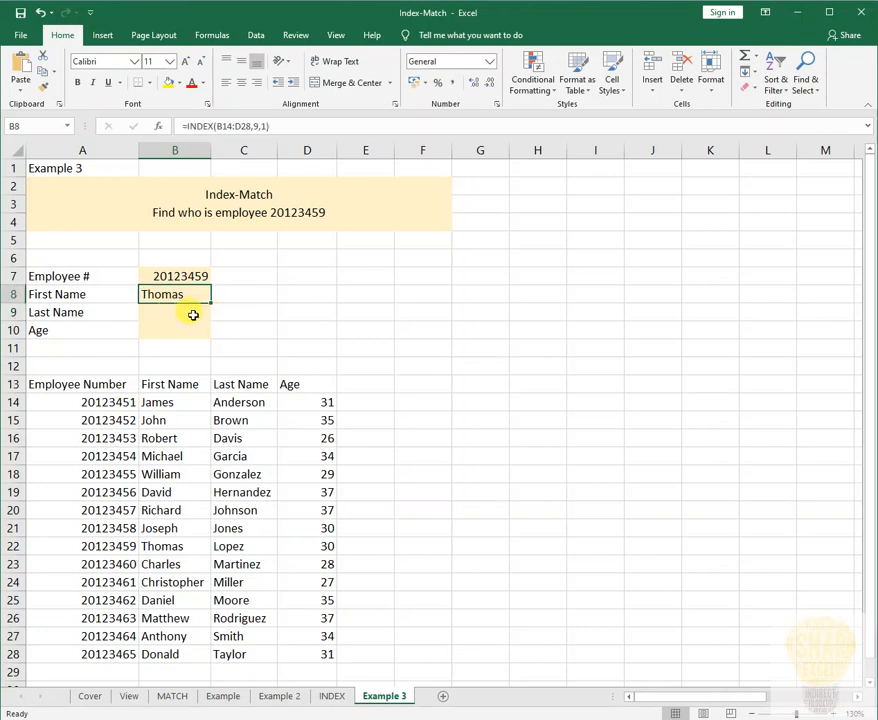
{"action": "key", "text": "Delete"}
{"action": "key", "text": "Up"}
{"action": "key", "text": "Down"}
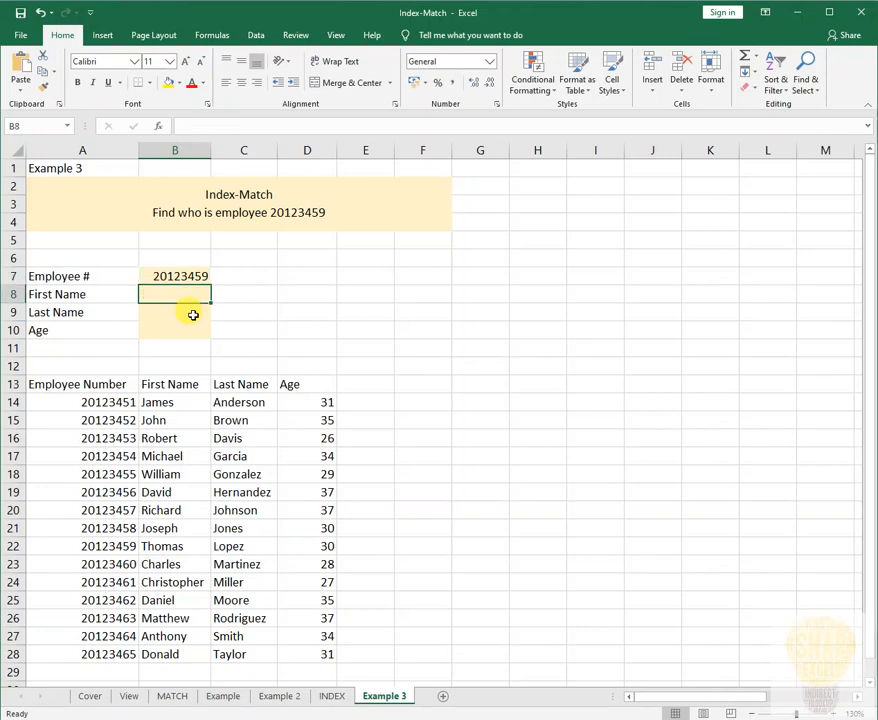
Start an INDEX formula in the First Name cell B8 with B14:D28 as its array
{"action": "type", "text": "="}
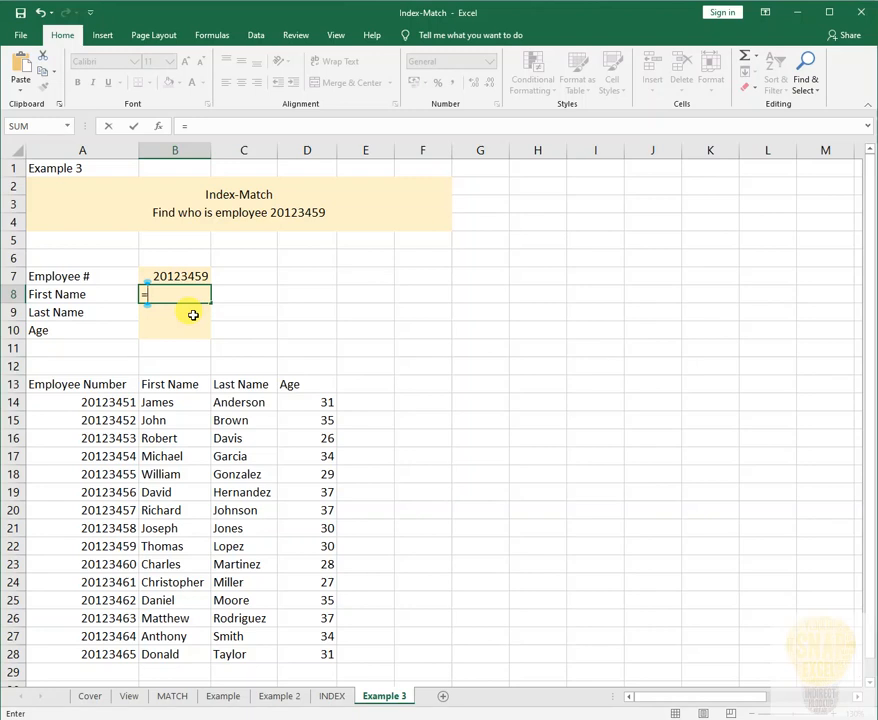
{"action": "type", "text": "in"}
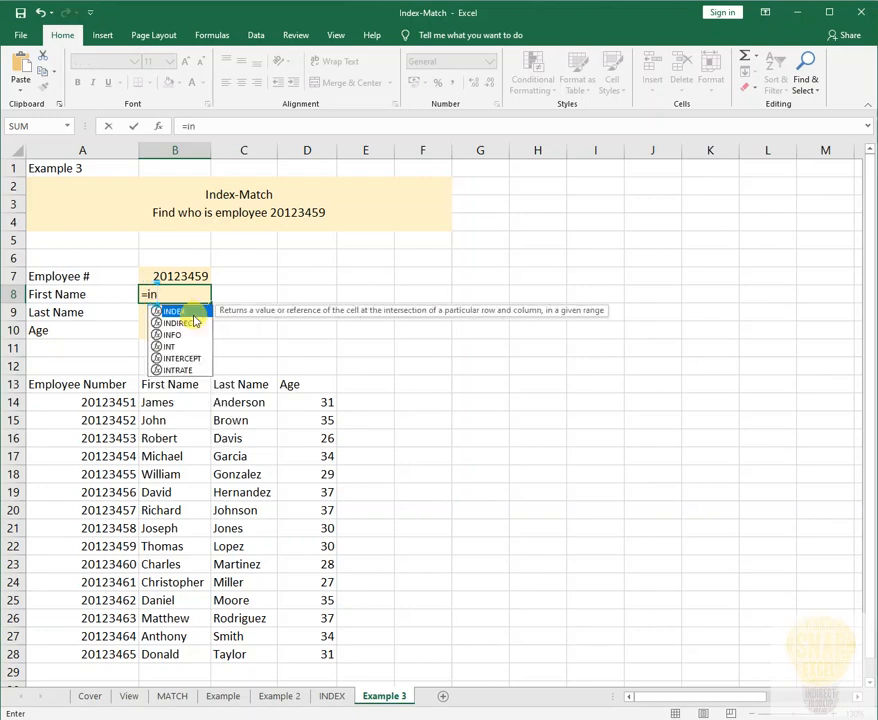
{"action": "key", "text": "Tab"}
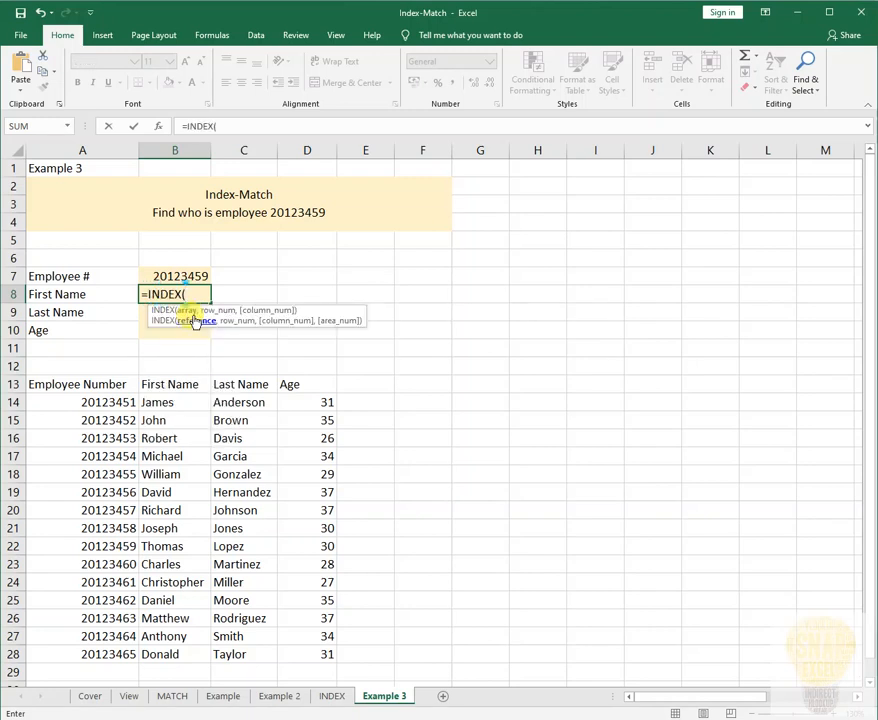
{"action": "left_click_drag", "start_coordinate": [161, 405], "coordinate": [313, 652]}
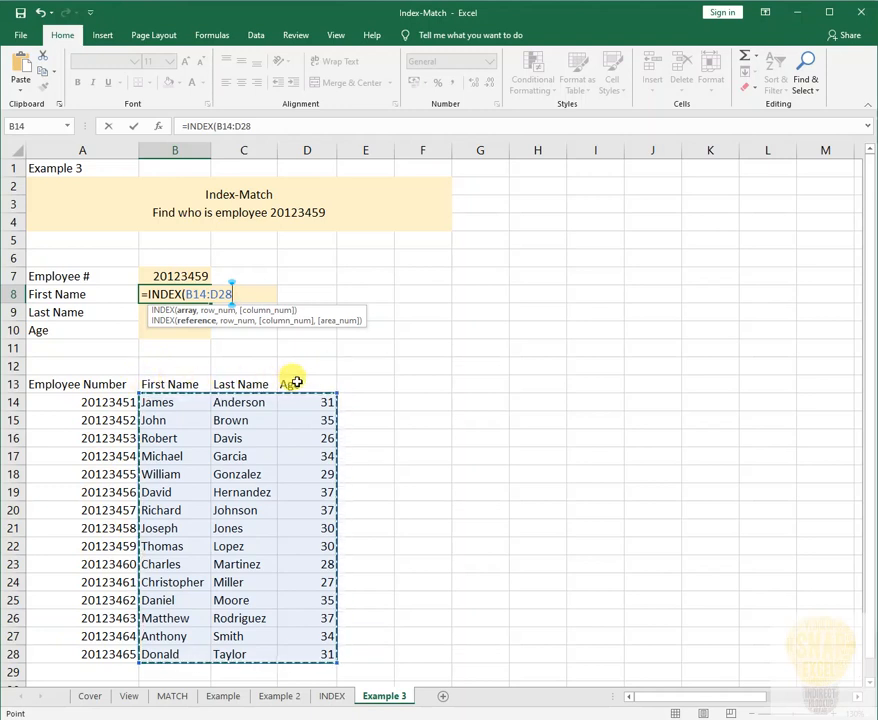
{"action": "type", "text": ","}
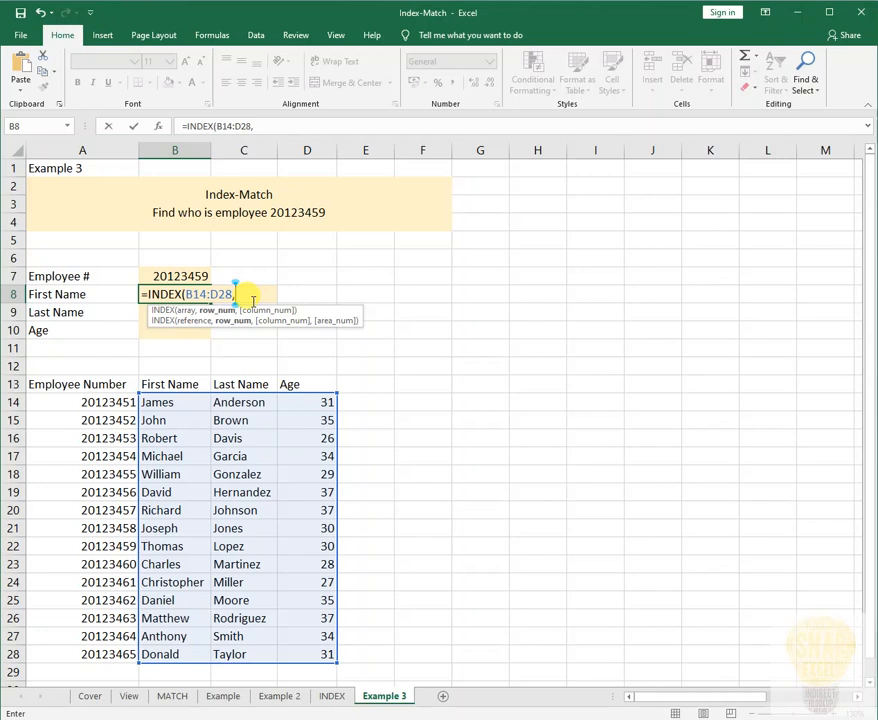
Add a MATCH as row_num in B8, looking up the employee number in B7 within A14:A28 with an exact match
{"action": "type", "text": "mat"}
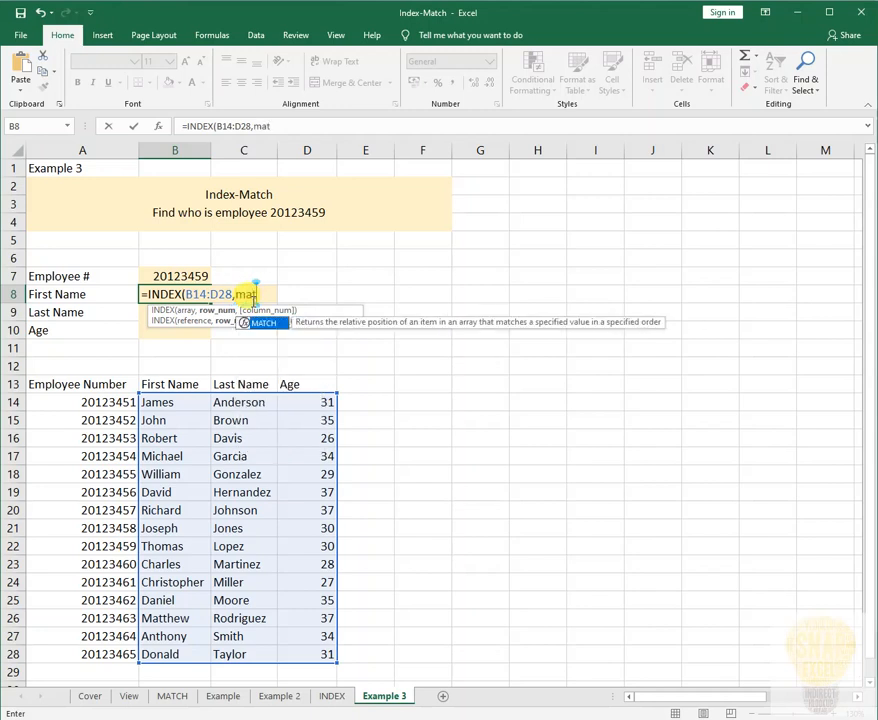
{"action": "key", "text": "Tab"}
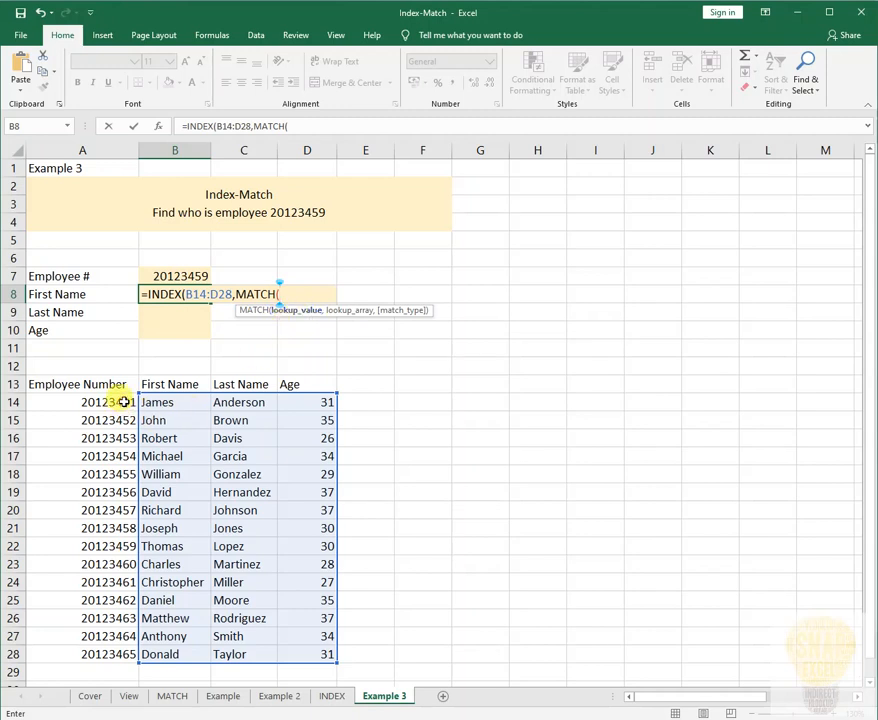
{"action": "left_click", "coordinate": [180, 276]}
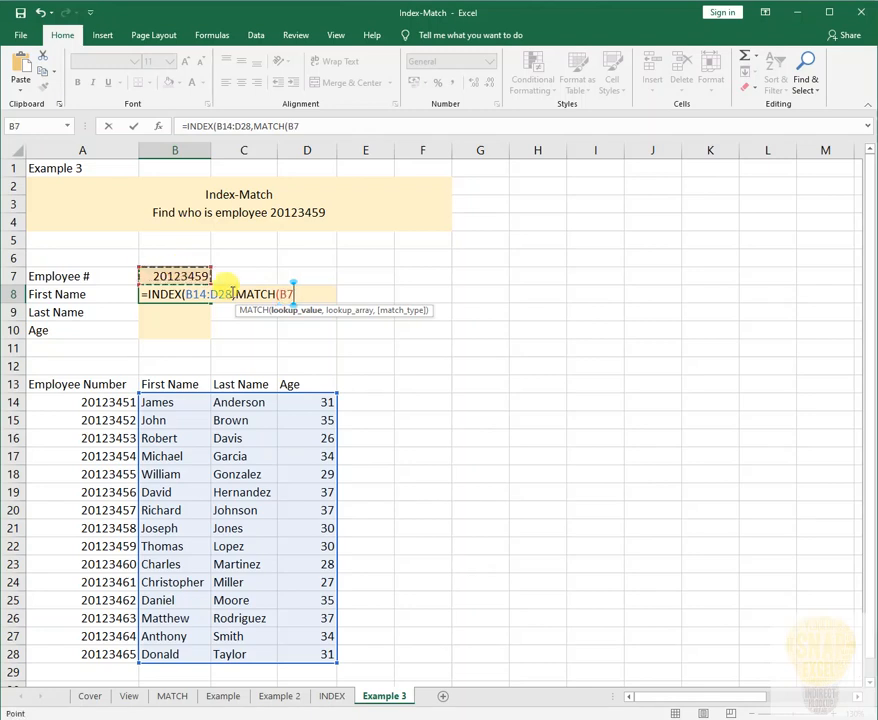
{"action": "type", "text": ","}
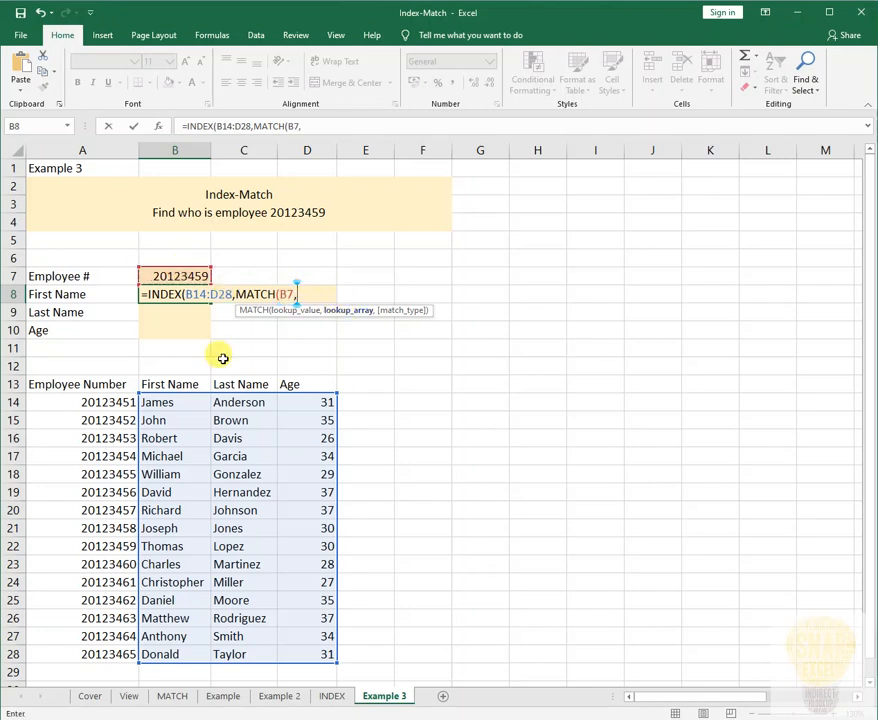
{"action": "left_click_drag", "start_coordinate": [107, 404], "coordinate": [102, 641]}
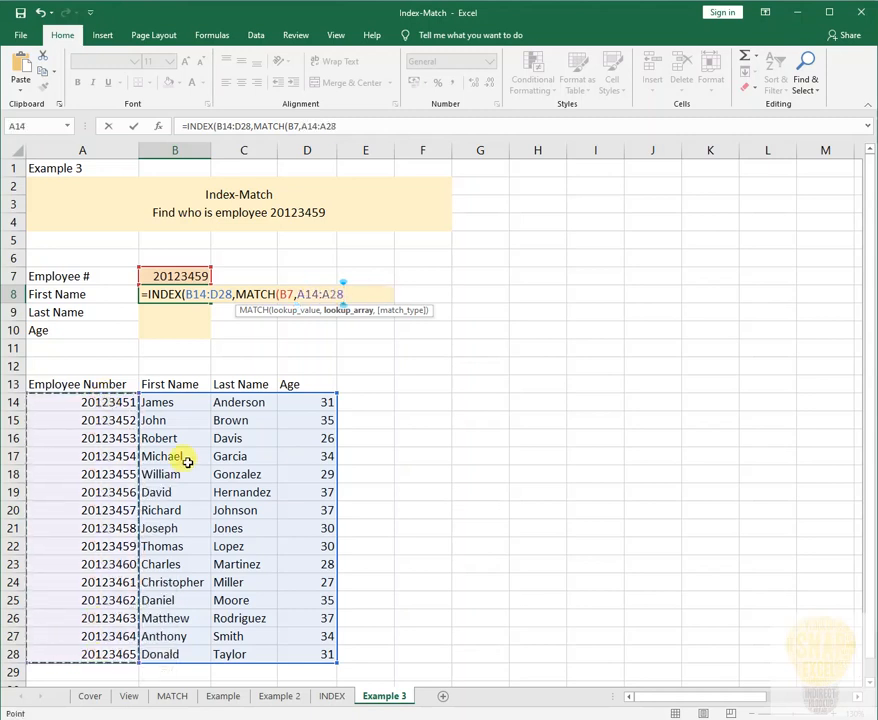
{"action": "type", "text": ","}
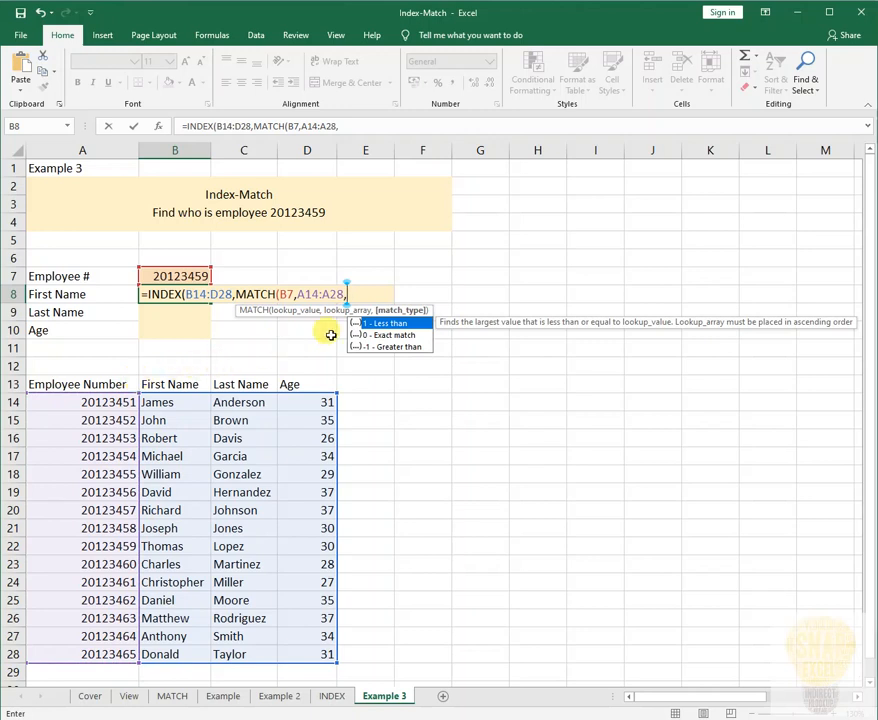
{"action": "double_click", "coordinate": [388, 335]}
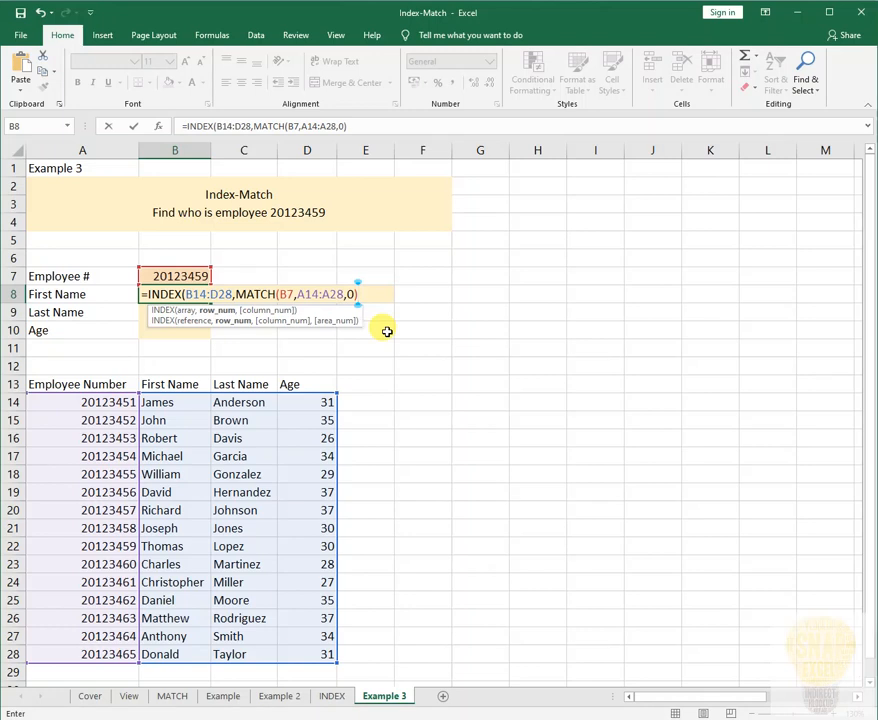
Add a second MATCH as column_num in B8, with the First Name label in A8 as its lookup value
{"action": "type", "text": ","}
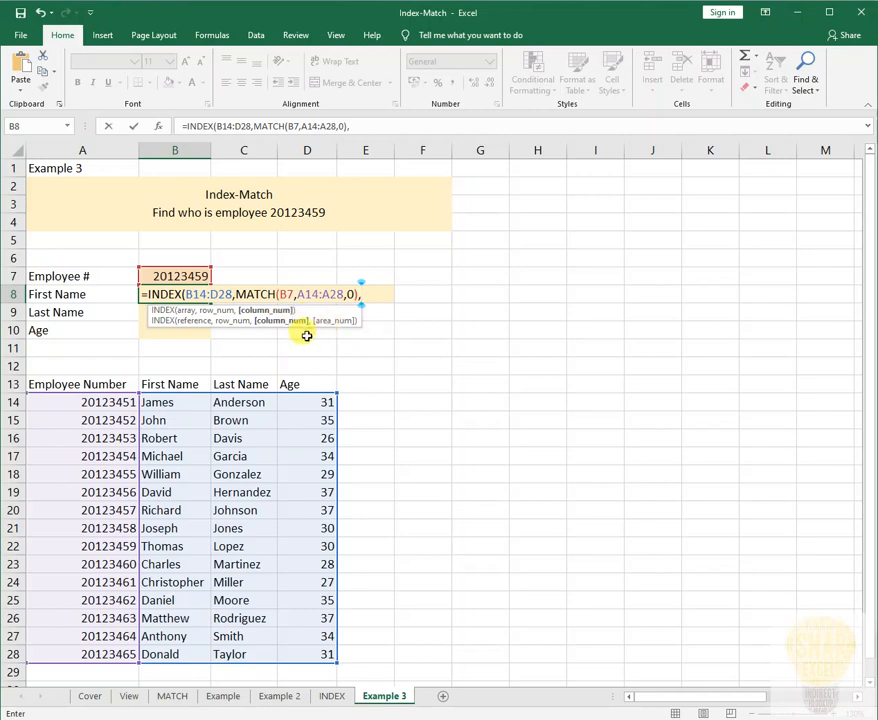
{"action": "type", "text": "at"}
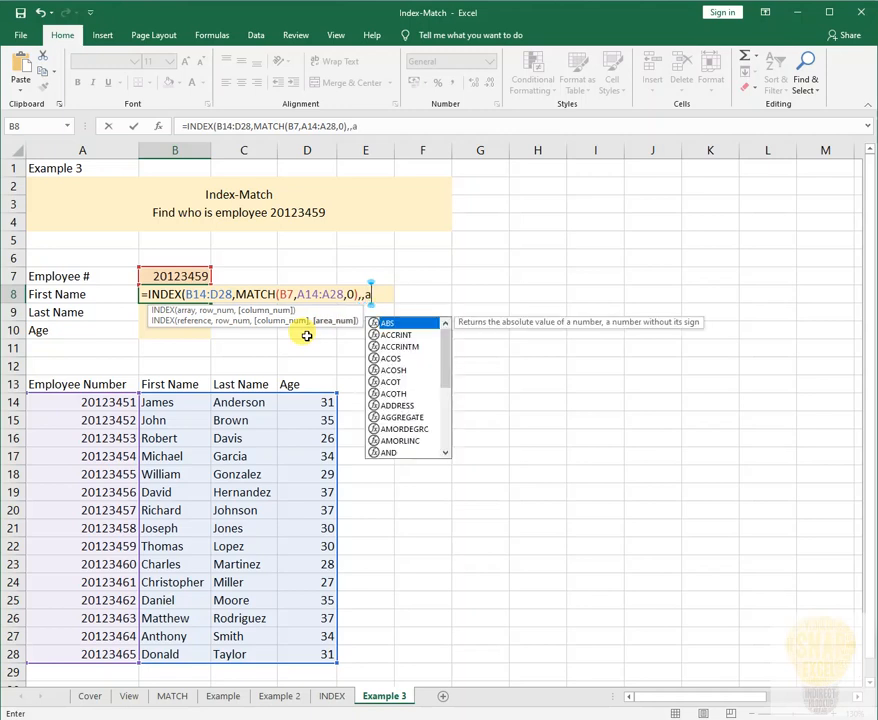
{"action": "key", "text": "BackSpace"}
{"action": "key", "text": "BackSpace"}
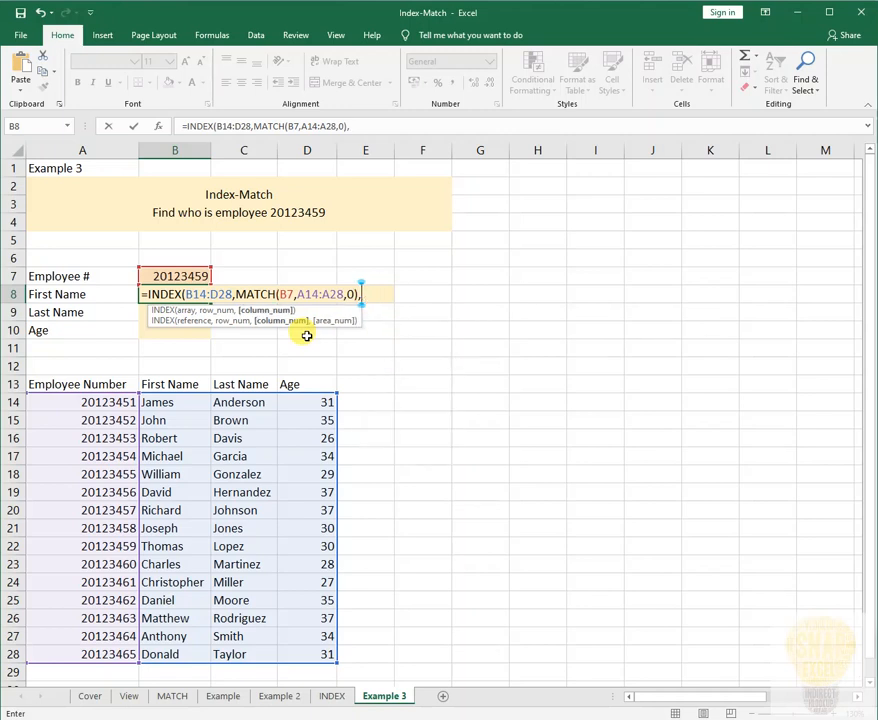
{"action": "type", "text": "matc"}
{"action": "key", "text": "Tab"}
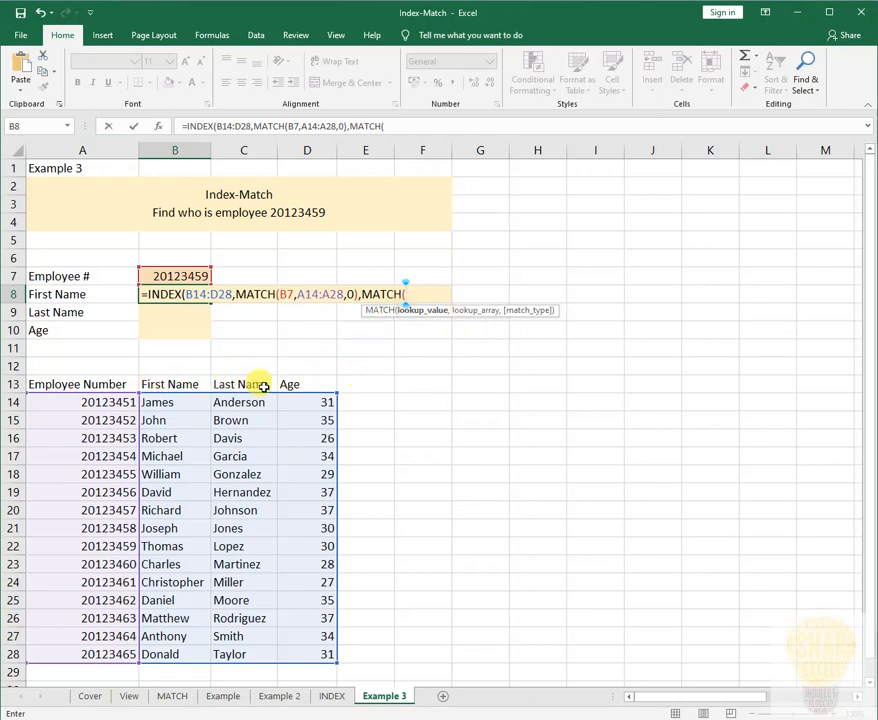
{"action": "left_click", "coordinate": [48, 296]}
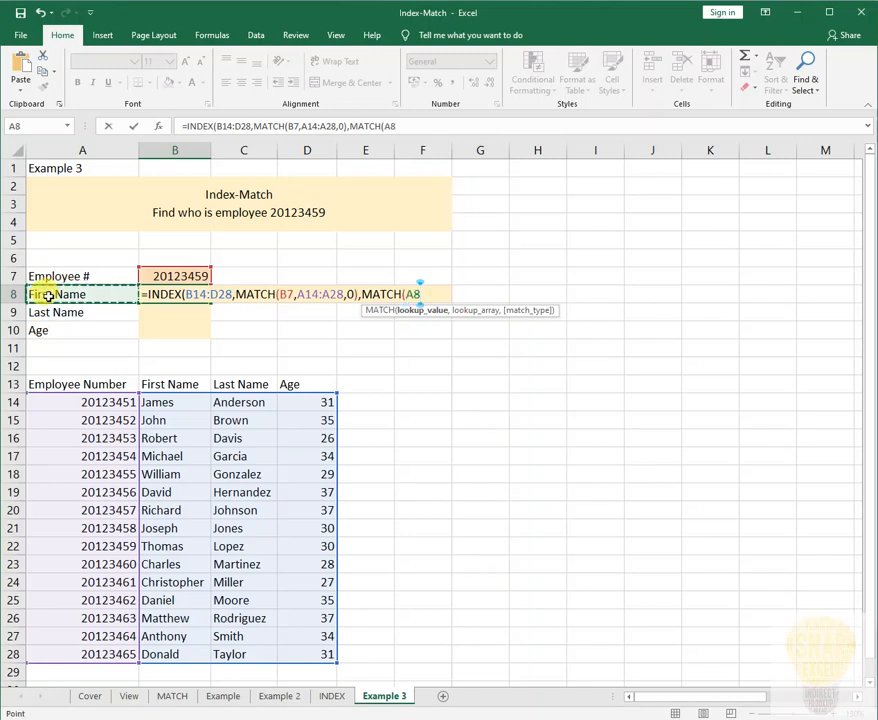
{"action": "type", "text": ","}
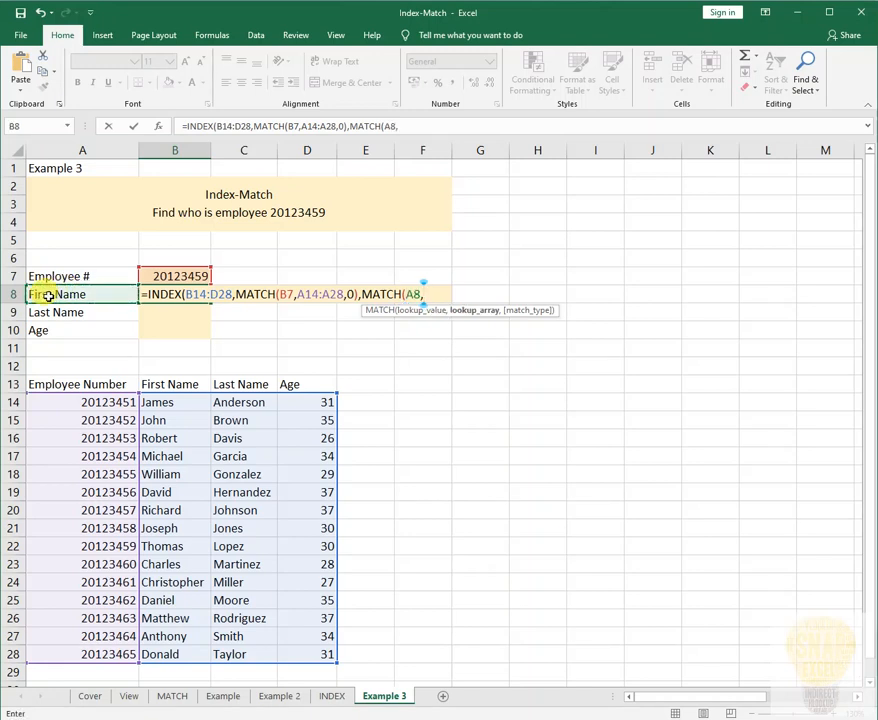
Set the second MATCH's lookup array to headers B13:D13 with match type 0 and complete the formula in B8
{"action": "left_click_drag", "start_coordinate": [157, 384], "coordinate": [318, 383]}
{"action": "type", "text": ","}
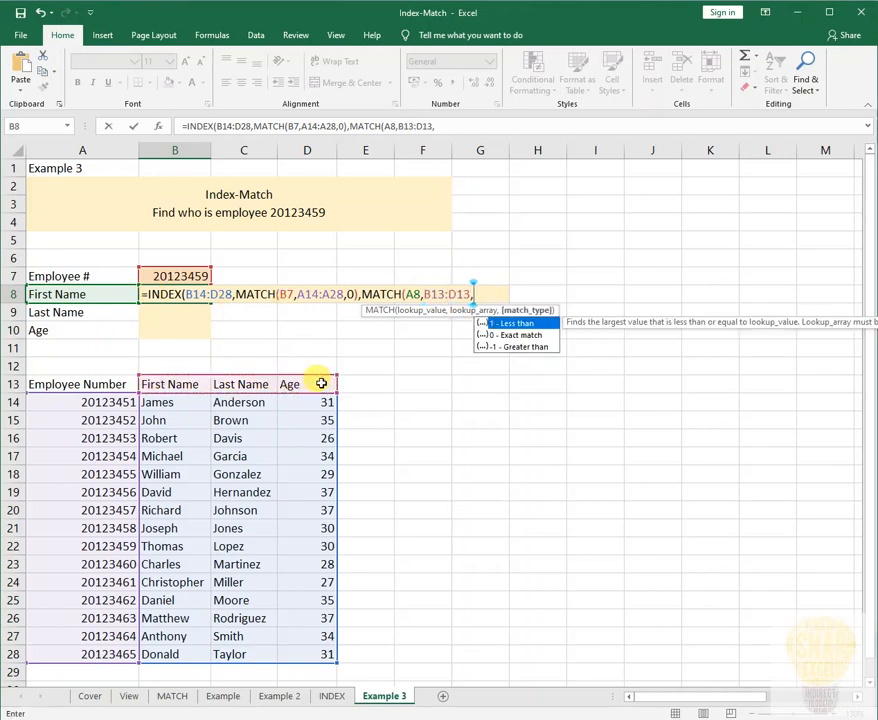
{"action": "key", "text": "Down"}
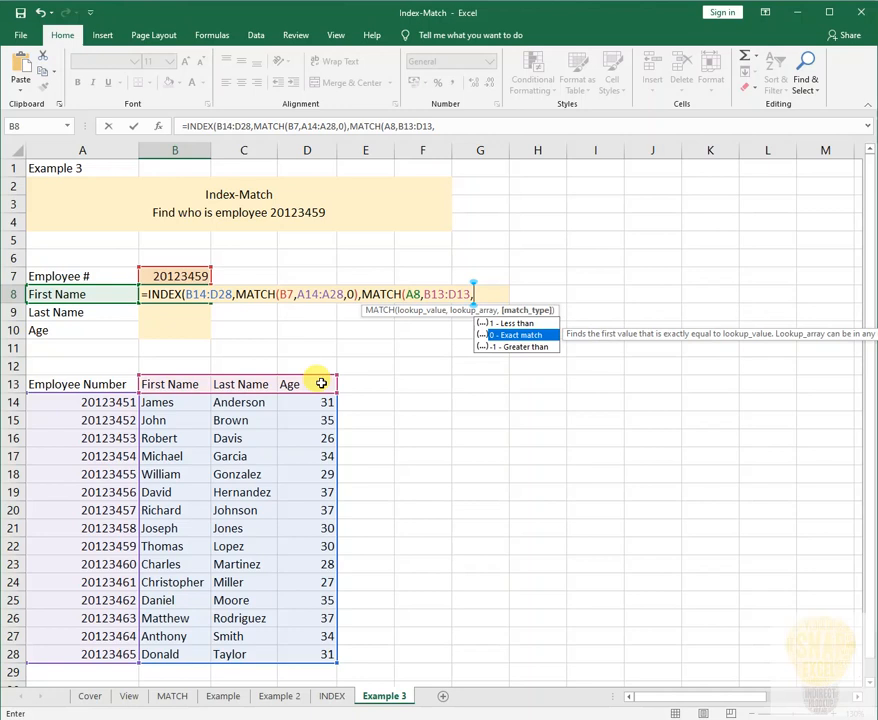
{"action": "key", "text": "Escape"}
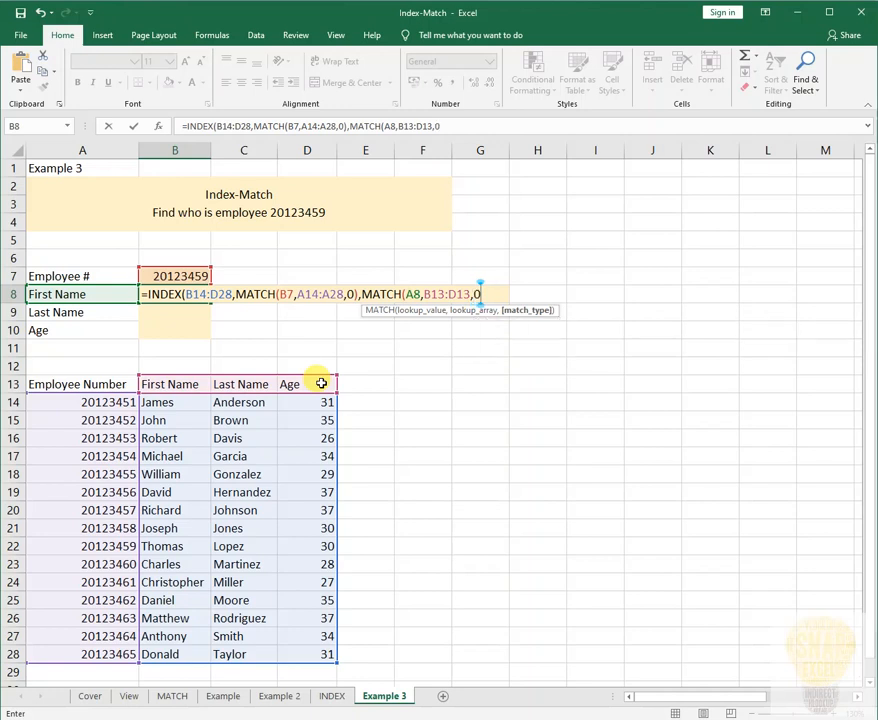
{"action": "type", "text": "0)"}
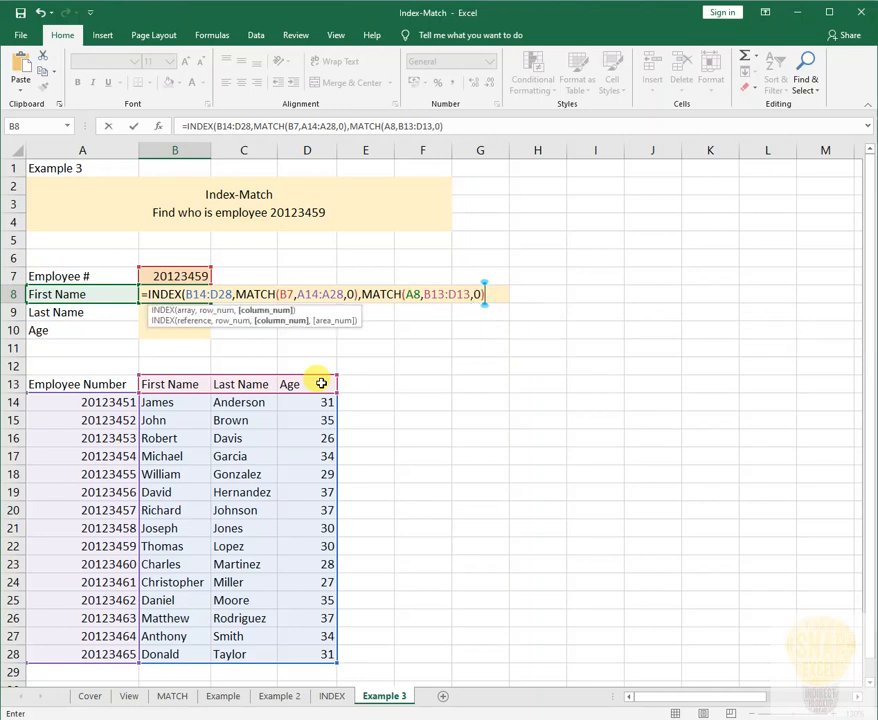
{"action": "type", "text": ")"}
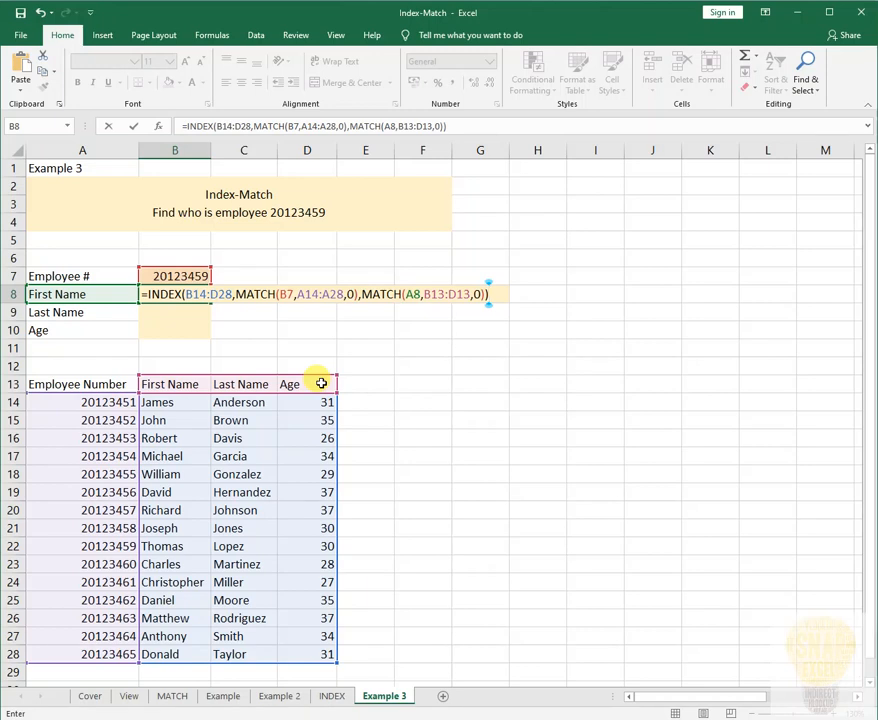
{"action": "key", "text": "Return"}
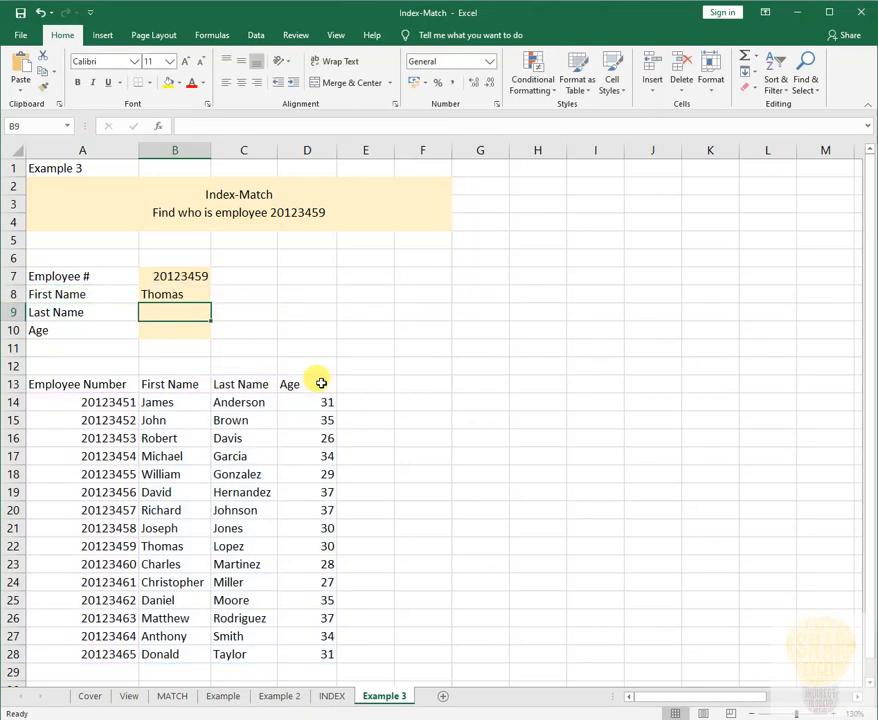
Review the INDEX-MATCH formula in B8, highlighting the MATCH part that supplies the row number
{"action": "key", "text": "Up"}
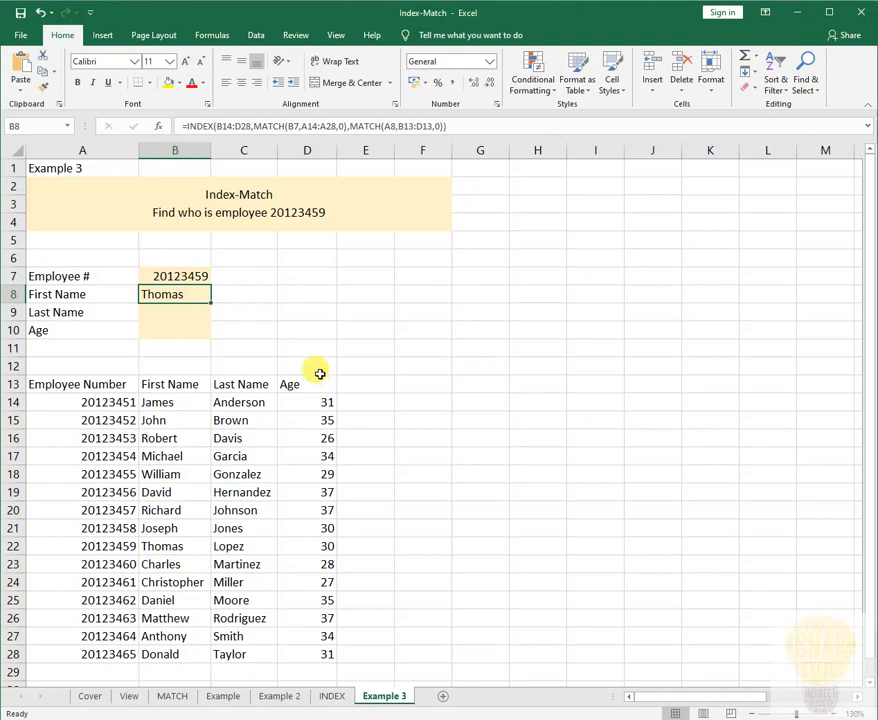
{"action": "key", "text": "F2"}
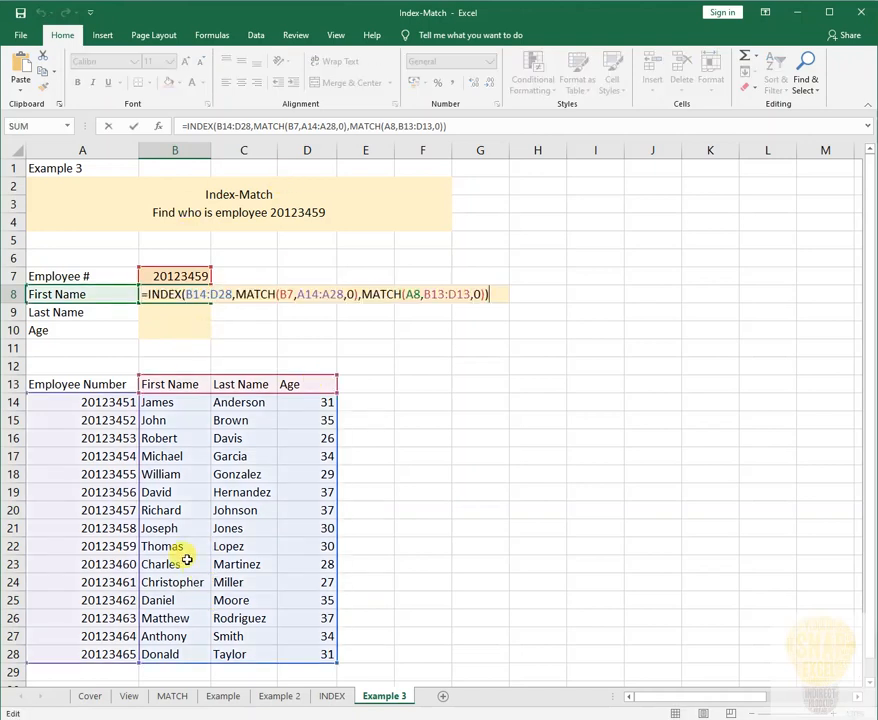
{"action": "key", "text": "Escape"}
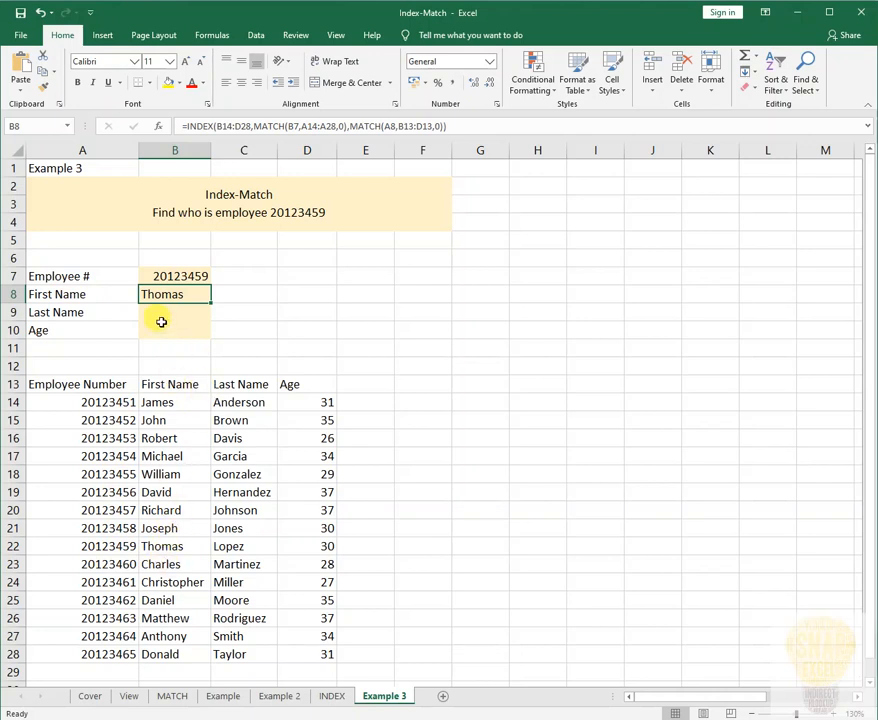
{"action": "key", "text": "F2"}
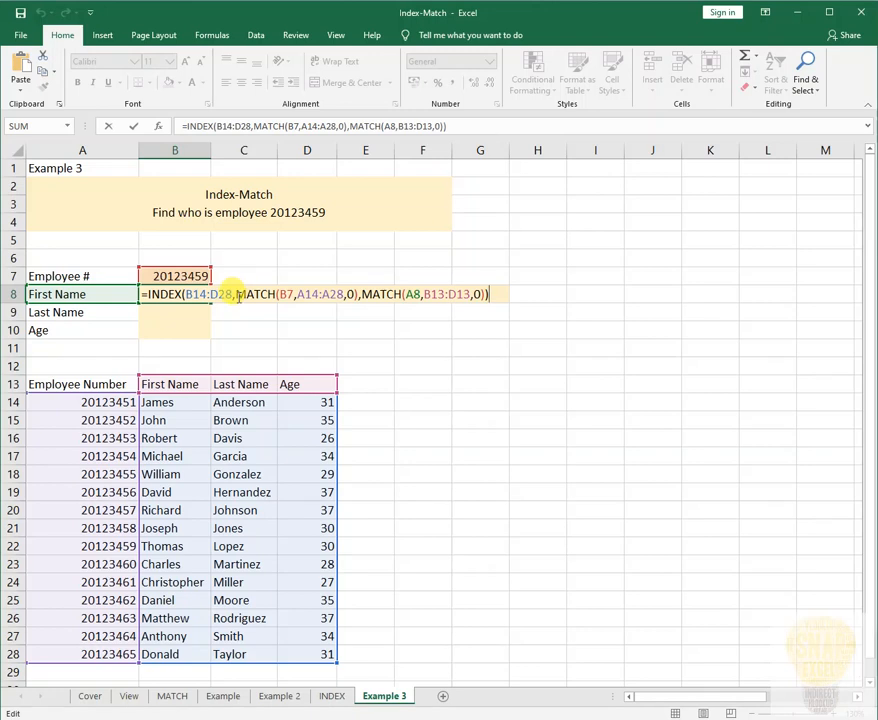
{"action": "left_click_drag", "start_coordinate": [237, 296], "coordinate": [358, 294]}
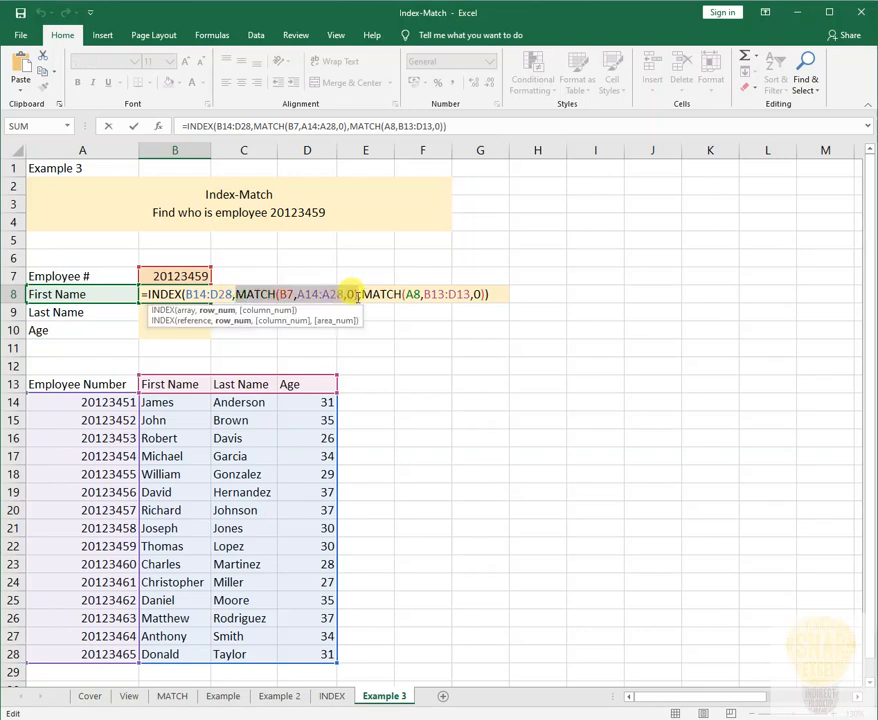
{"action": "left_click_drag", "start_coordinate": [358, 296], "coordinate": [361, 296]}
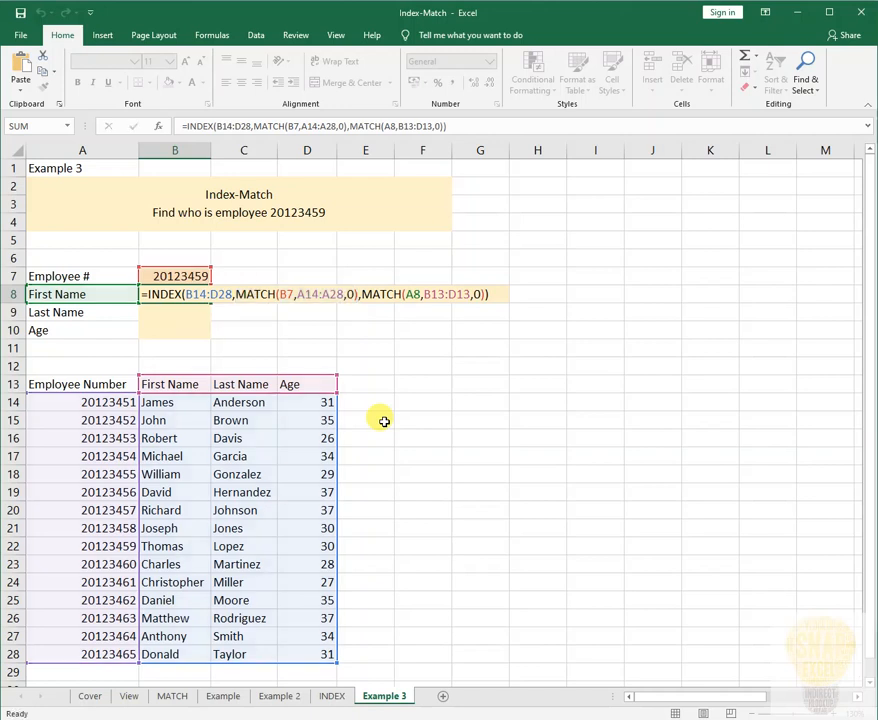
{"action": "key", "text": "ctrl+Return"}
Start an INDEX formula in the Last Name cell B9 with B14:D28 as its array
{"action": "key", "text": "Down"}
{"action": "type", "text": "="}
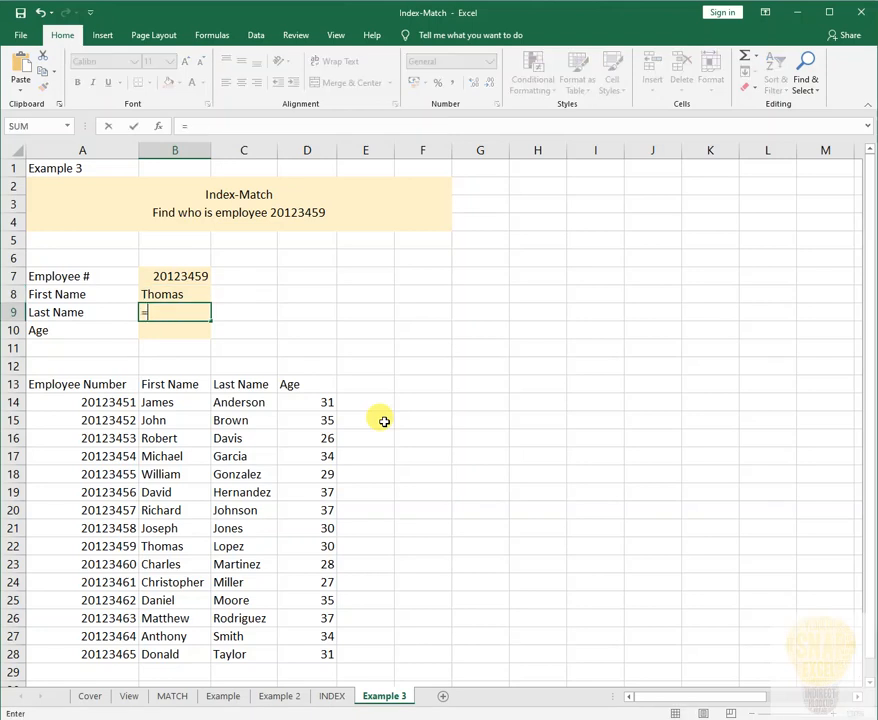
{"action": "type", "text": "ind"}
{"action": "key", "text": "Tab"}
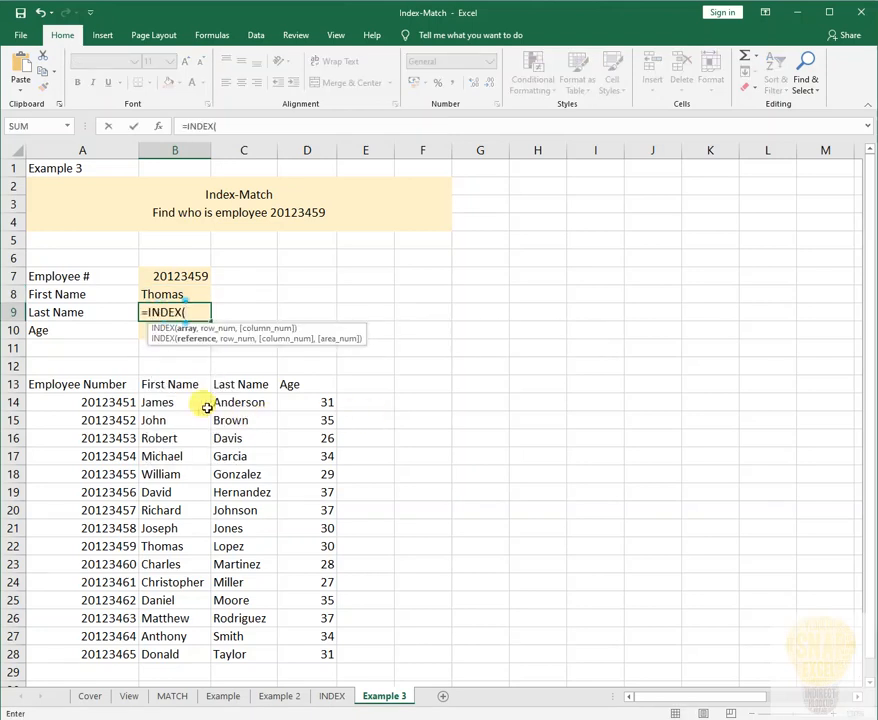
{"action": "left_click_drag", "start_coordinate": [206, 404], "coordinate": [323, 652]}
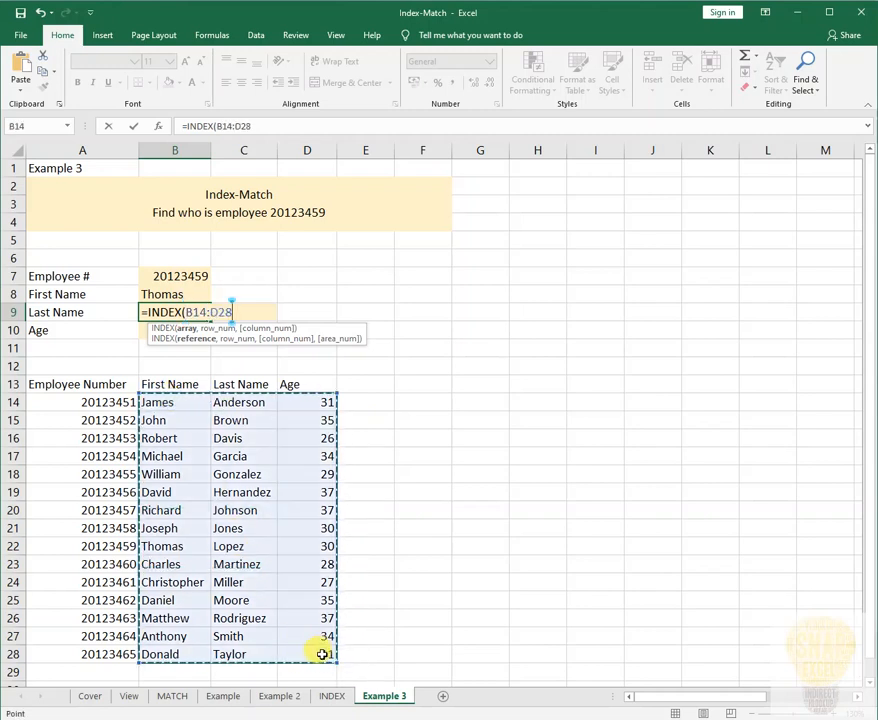
{"action": "type", "text": ","}
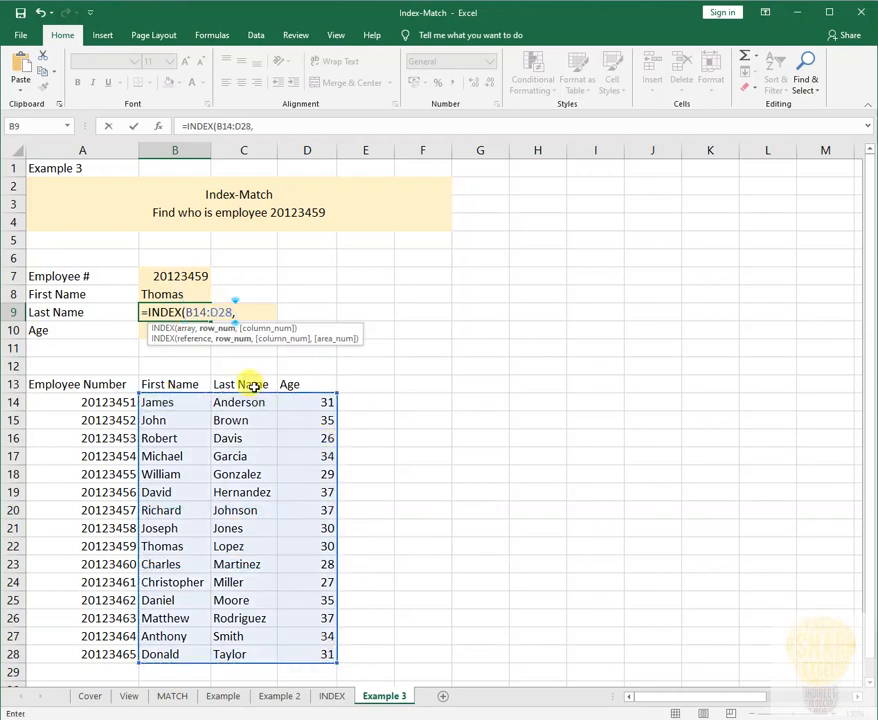
Supply row_num in the B9 INDEX formula with a MATCH of B7 in A14:A28, match type 0
{"action": "type", "text": "mat"}
{"action": "key", "text": "Tab"}
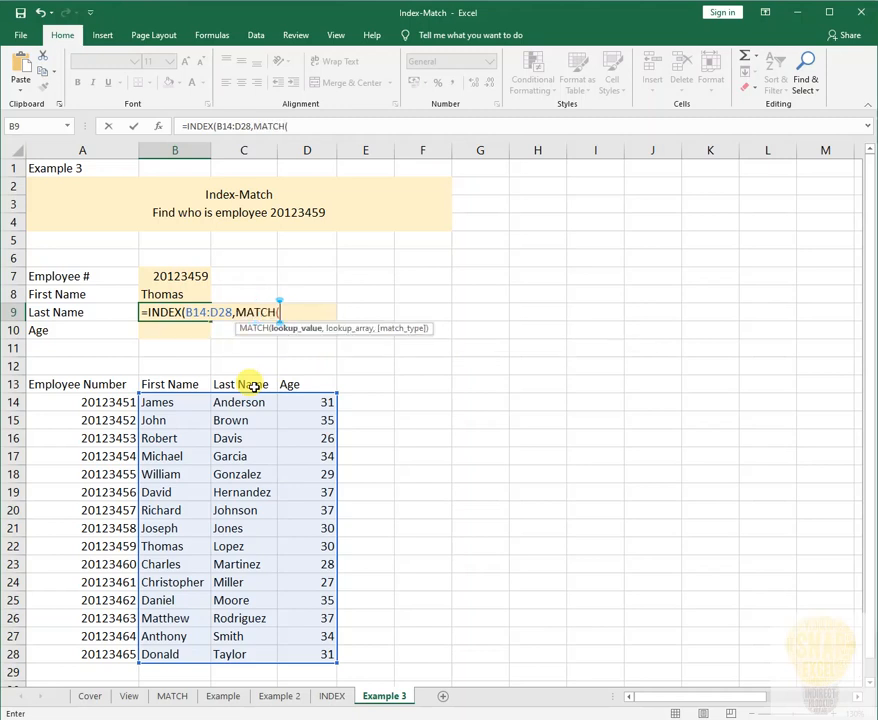
{"action": "left_click", "coordinate": [180, 274]}
{"action": "type", "text": ","}
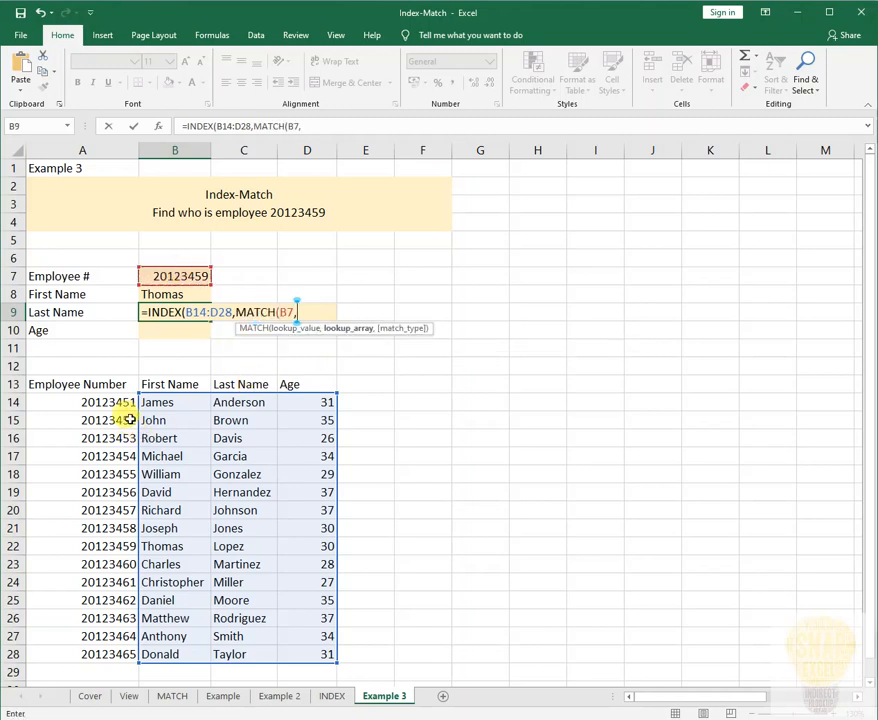
{"action": "left_click_drag", "start_coordinate": [122, 405], "coordinate": [112, 653]}
{"action": "type", "text": ","}
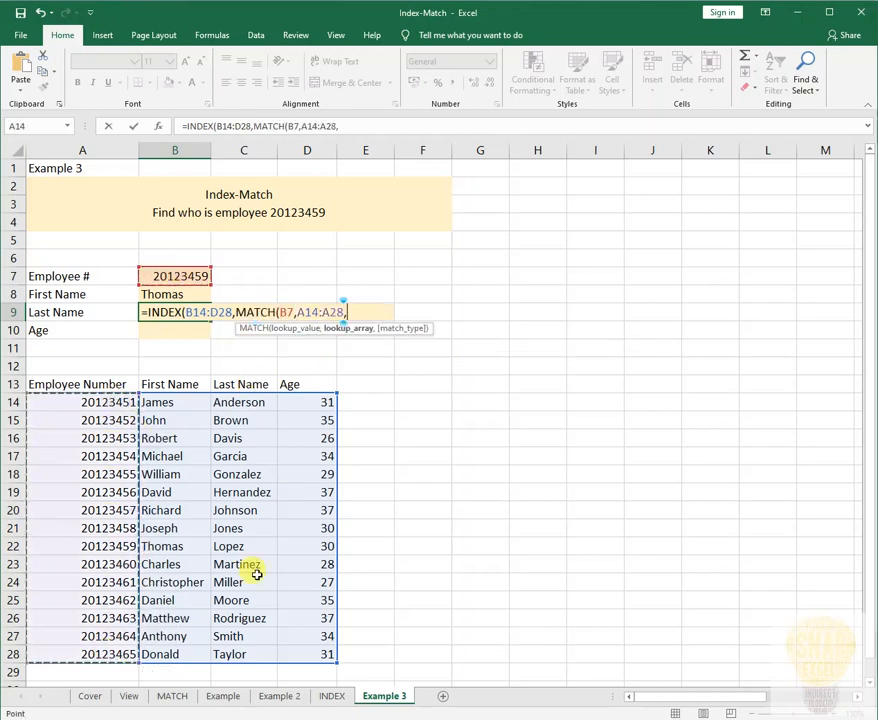
{"action": "type", "text": "0"}
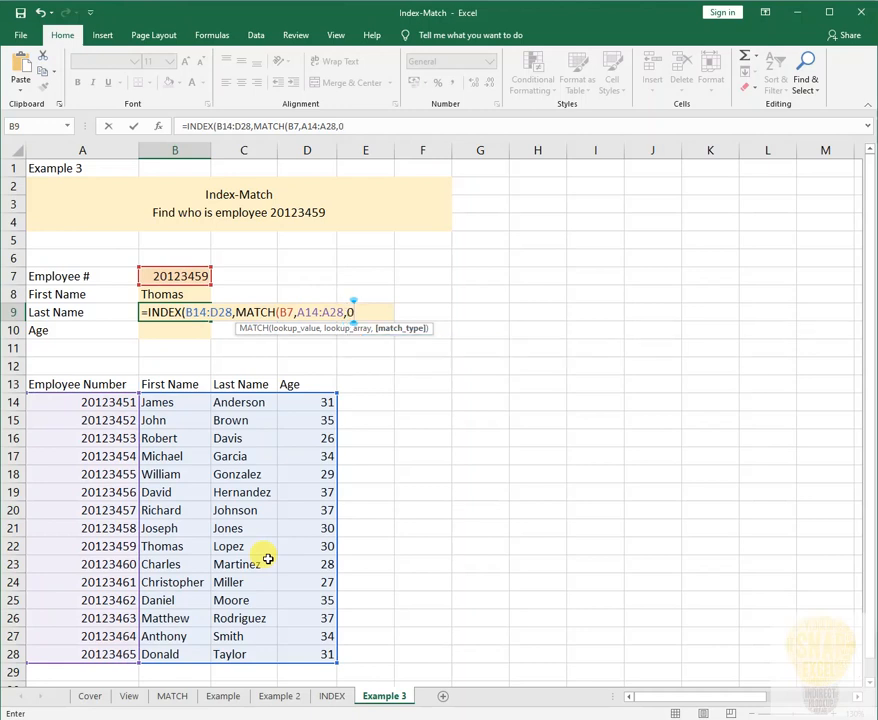
{"action": "type", "text": "),"}
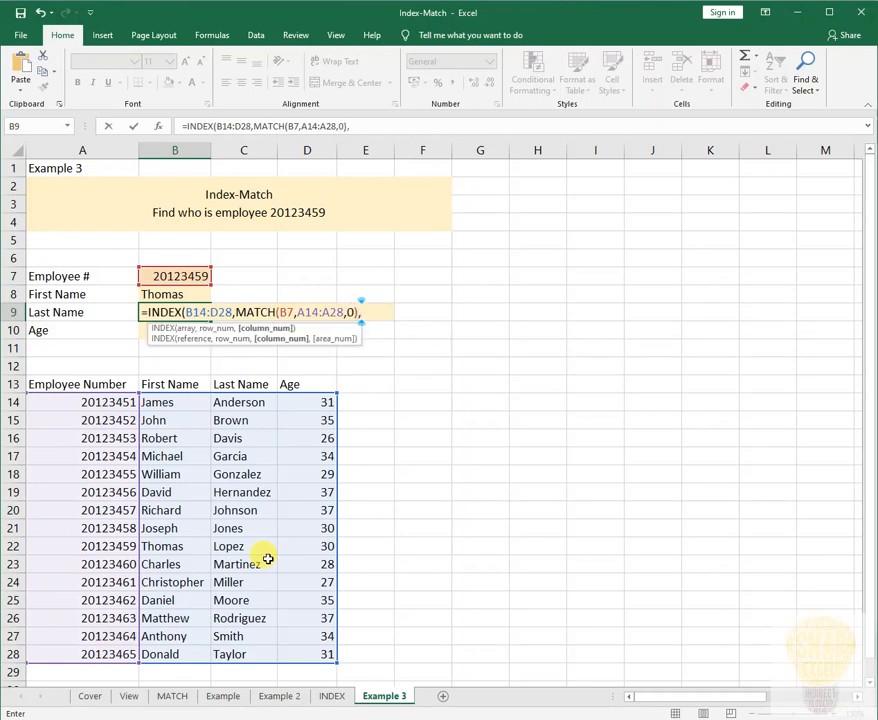
Add a second MATCH as column_num in B9, looking up A9 in B13:D13 with match type 0, and complete the formula
{"action": "type", "text": "match("}
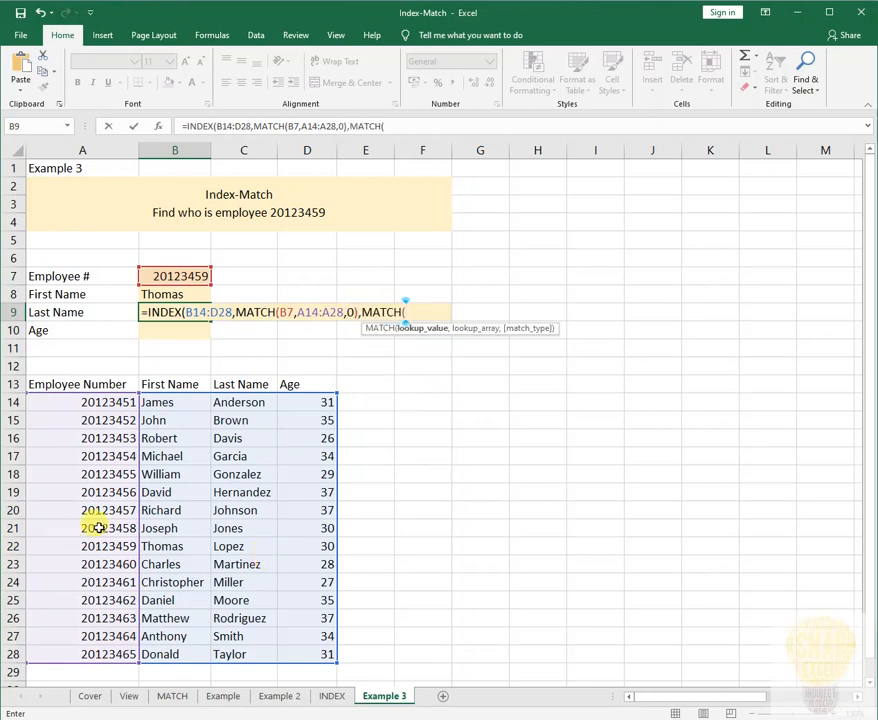
{"action": "left_click", "coordinate": [66, 312]}
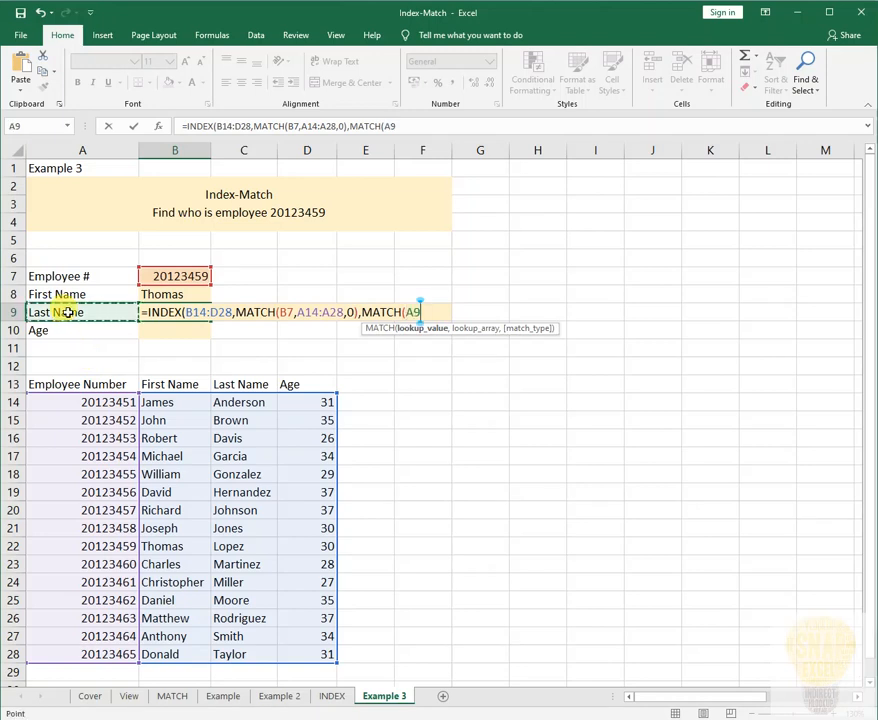
{"action": "type", "text": ","}
{"action": "left_click_drag", "start_coordinate": [146, 384], "coordinate": [331, 385]}
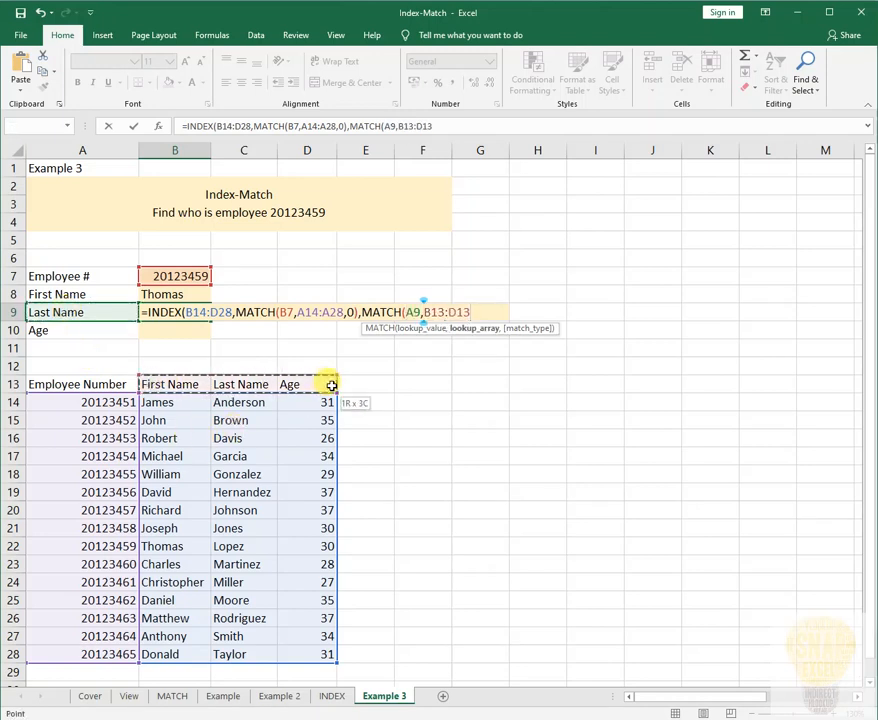
{"action": "type", "text": ",0"}
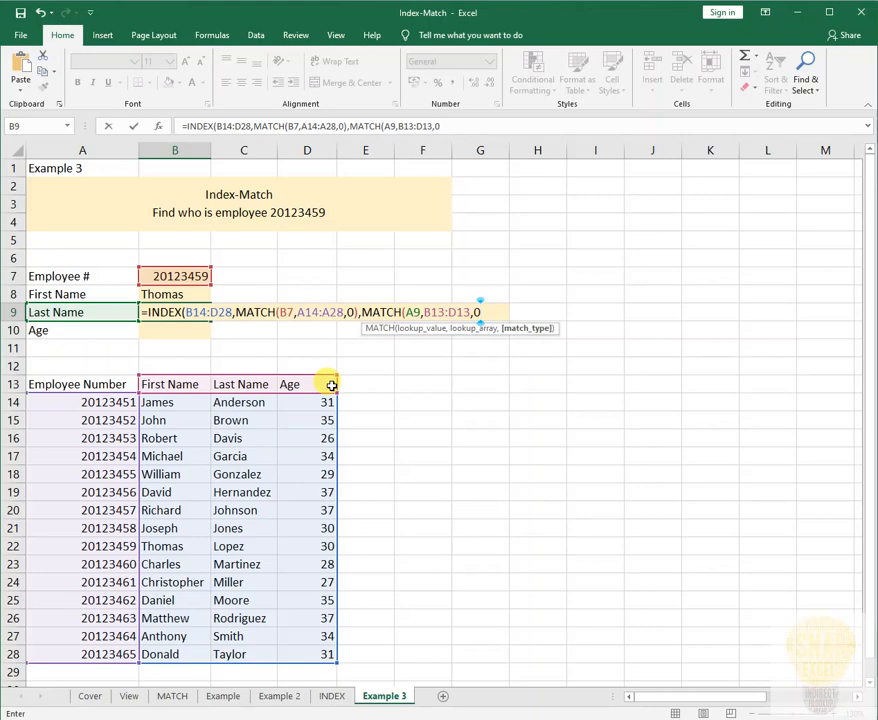
{"action": "type", "text": ")"}
{"action": "key", "text": "Return"}
{"action": "key", "text": "Return"}
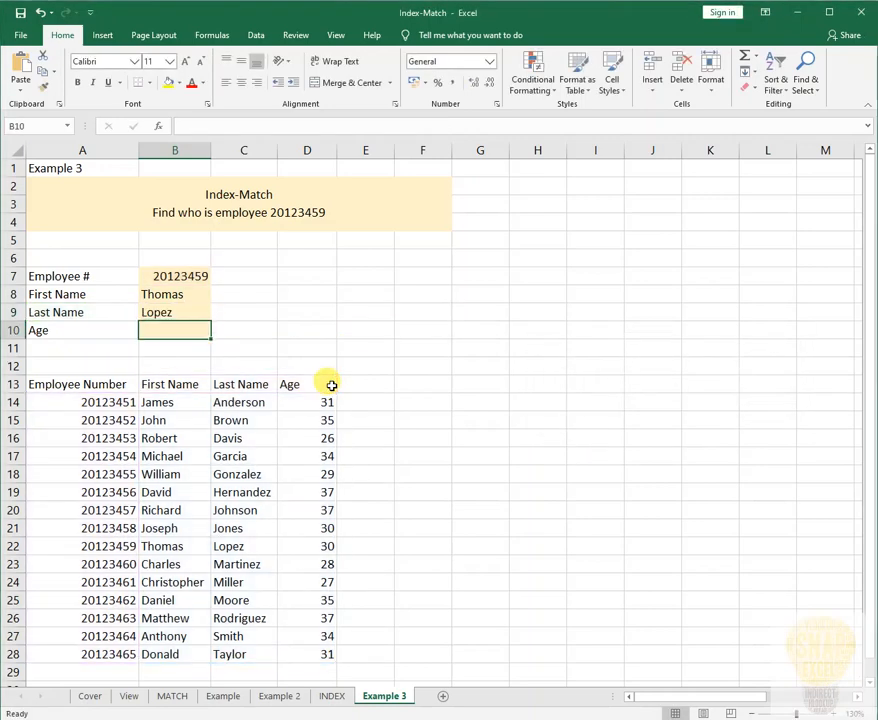
Start an INDEX formula in the Age cell B10 with B14:D28 as its array
{"action": "key", "text": "Up"}
{"action": "key", "text": "Down"}
{"action": "type", "text": "="}
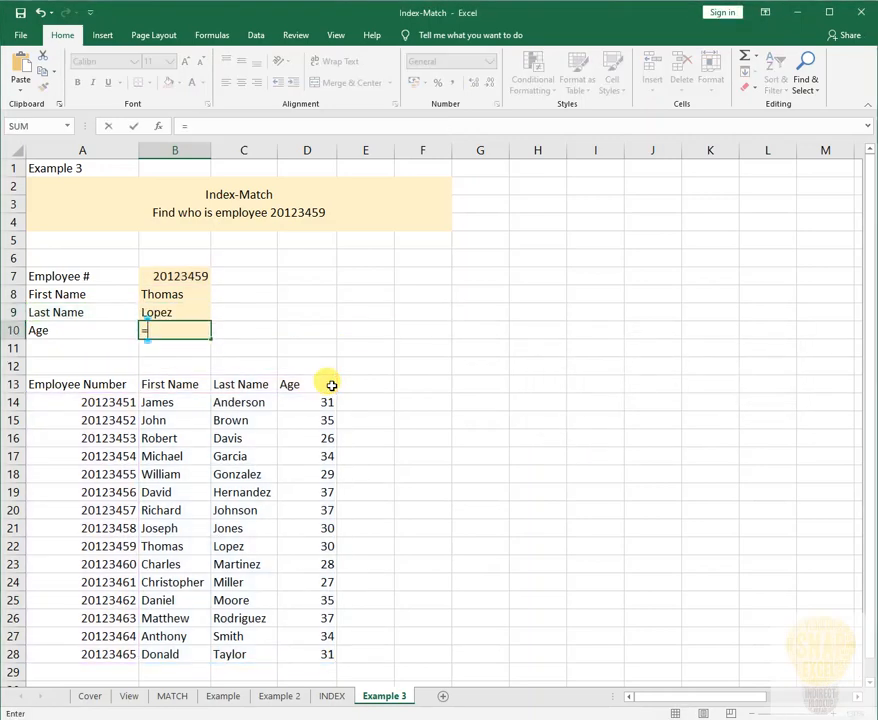
{"action": "type", "text": "ind"}
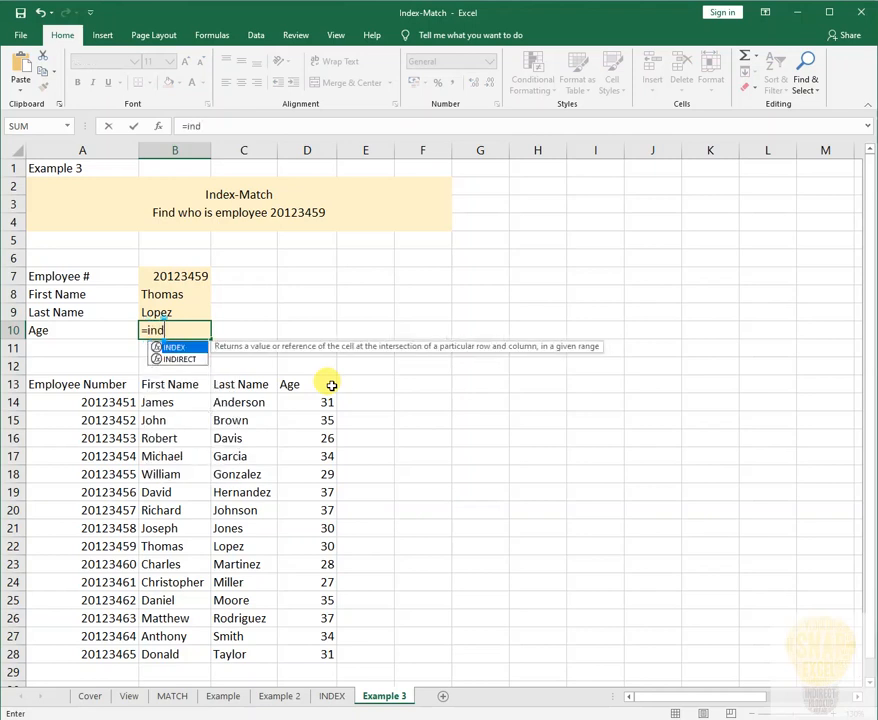
{"action": "key", "text": "Tab"}
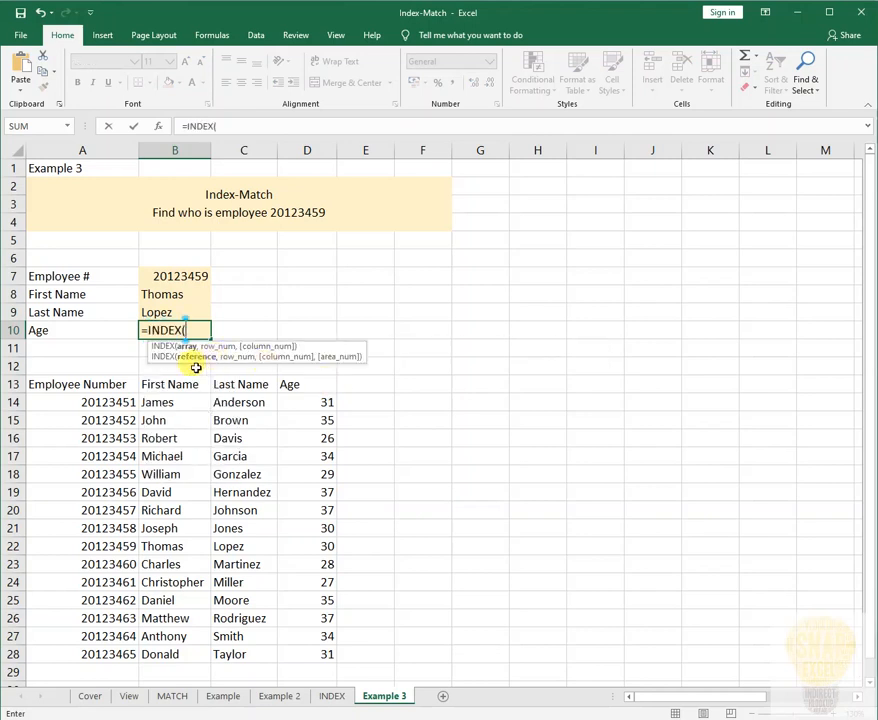
{"action": "left_click_drag", "start_coordinate": [155, 400], "coordinate": [313, 648]}
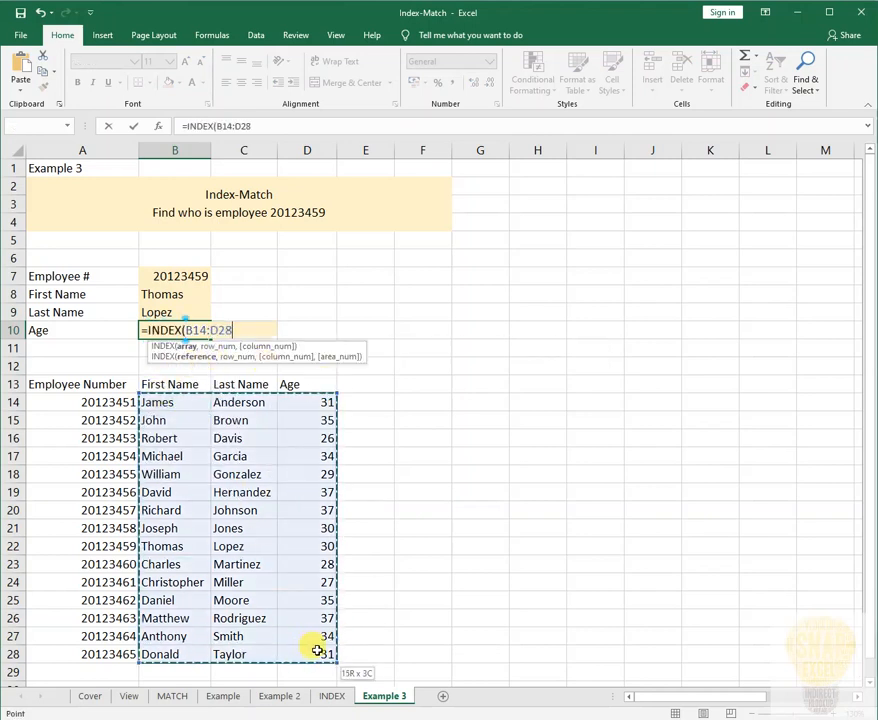
{"action": "type", "text": ","}
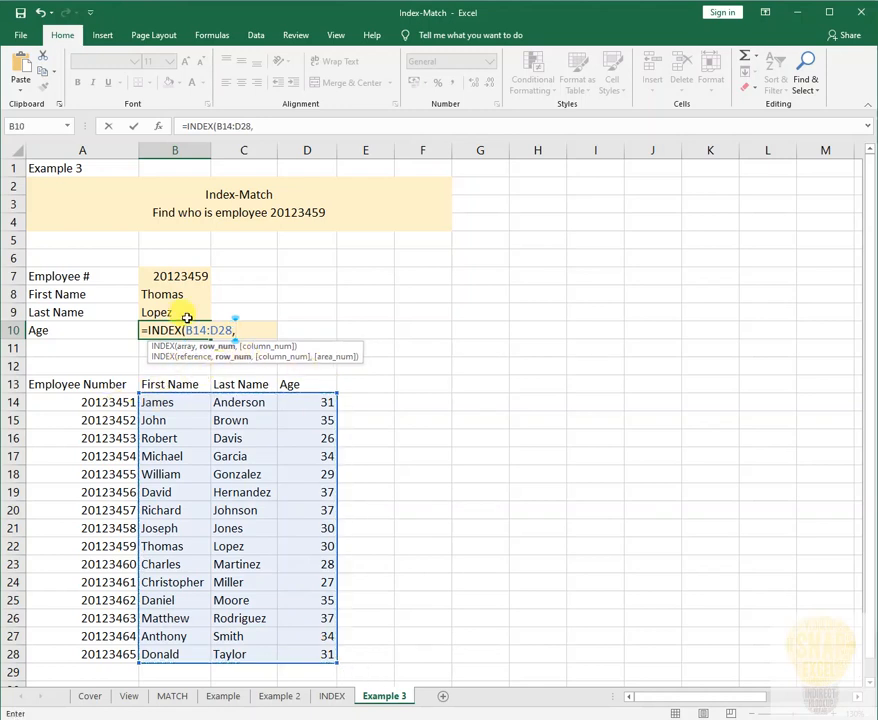
Add a MATCH as row_num in B10, with B7 as lookup value and A14:A28 as lookup array
{"action": "type", "text": "matc"}
{"action": "key", "text": "Tab"}
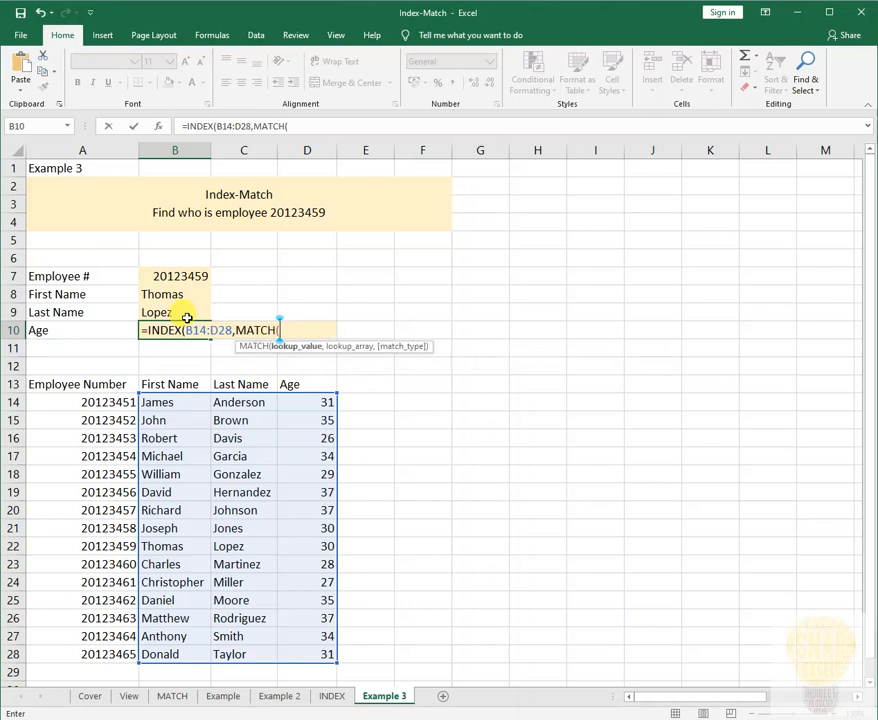
{"action": "left_click", "coordinate": [176, 260]}
{"action": "left_click", "coordinate": [182, 275]}
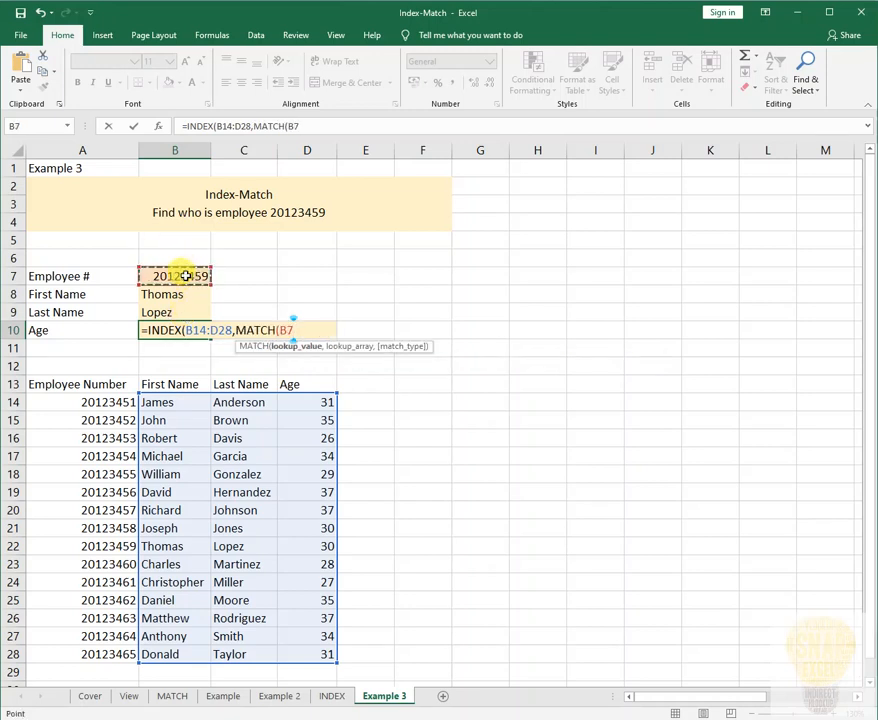
{"action": "type", "text": ","}
{"action": "left_click_drag", "start_coordinate": [116, 402], "coordinate": [106, 654]}
{"action": "type", "text": ","}
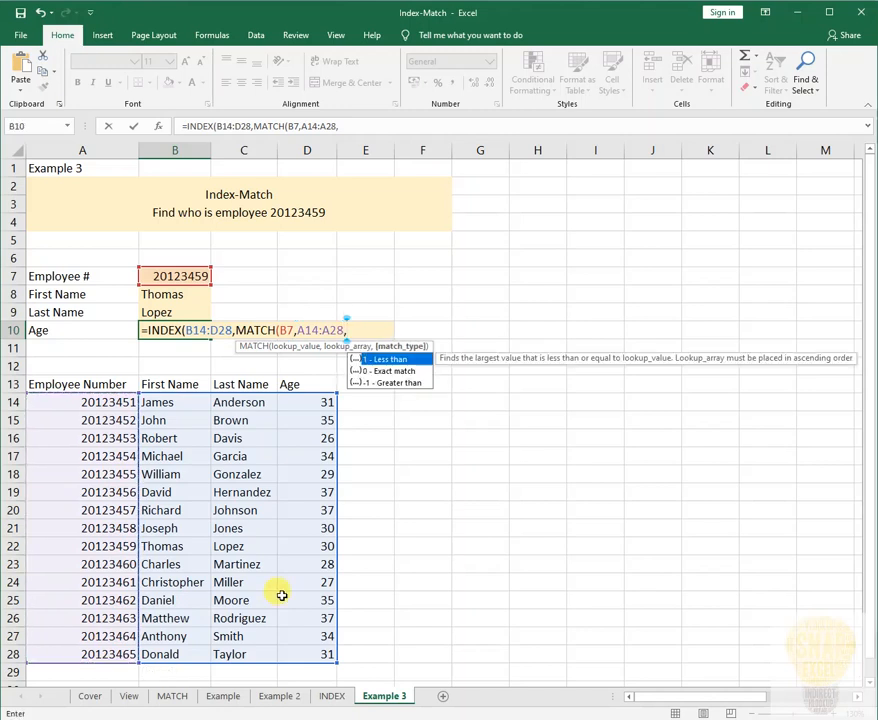
Set the first MATCH in B10 to exact match (0) and close it, ready for the column_num argument
{"action": "key", "text": "Escape"}
{"action": "key", "text": "Right"}
{"action": "key", "text": "BackSpace"}
{"action": "key", "text": "BackSpace"}
{"action": "key", "text": "BackSpace"}
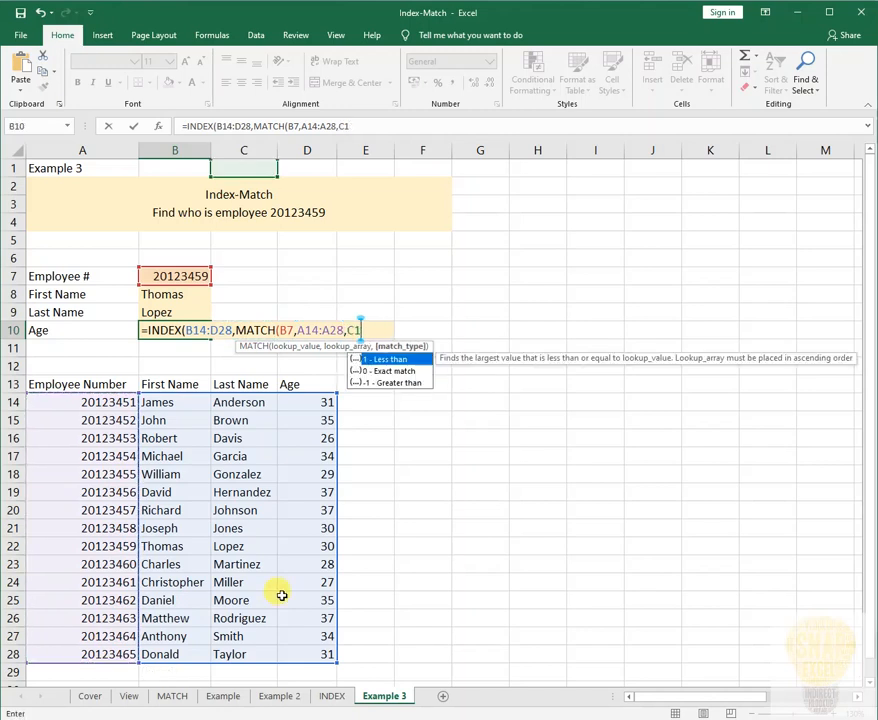
{"action": "key", "text": "Down"}
{"action": "key", "text": "Tab"}
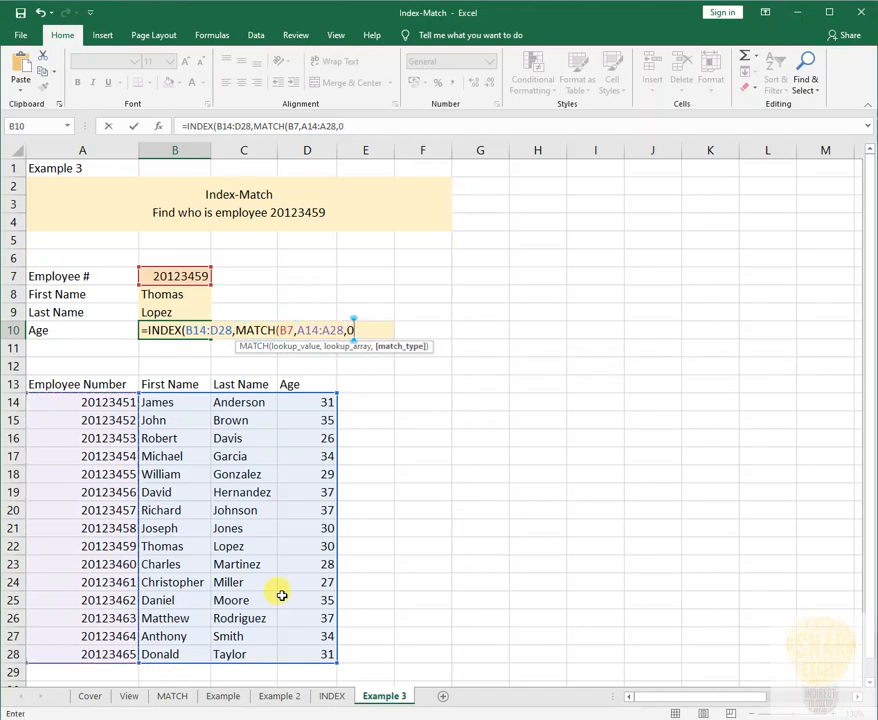
{"action": "type", "text": ")"}
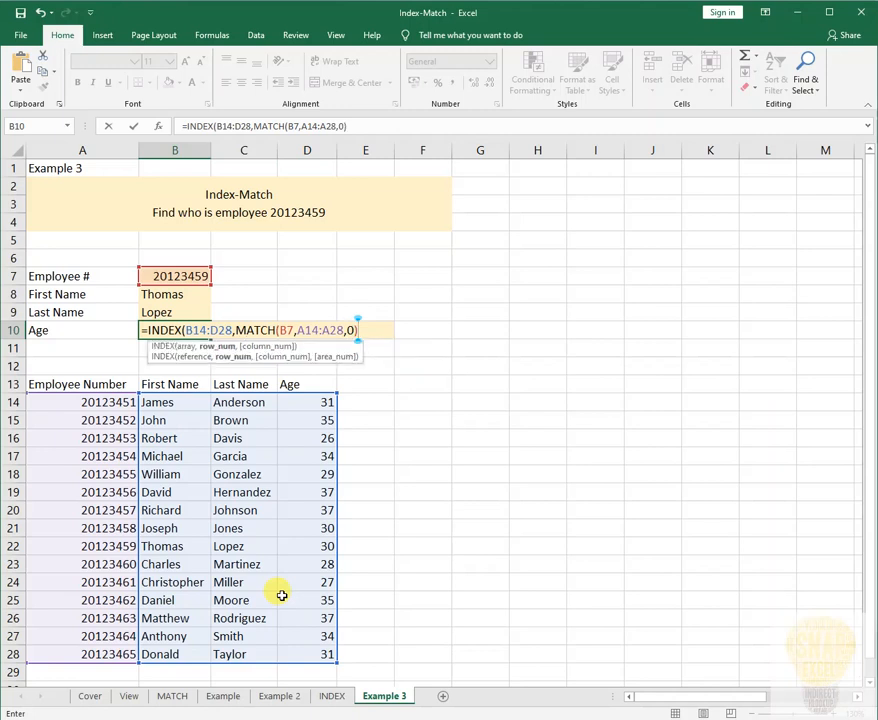
{"action": "type", "text": ","}
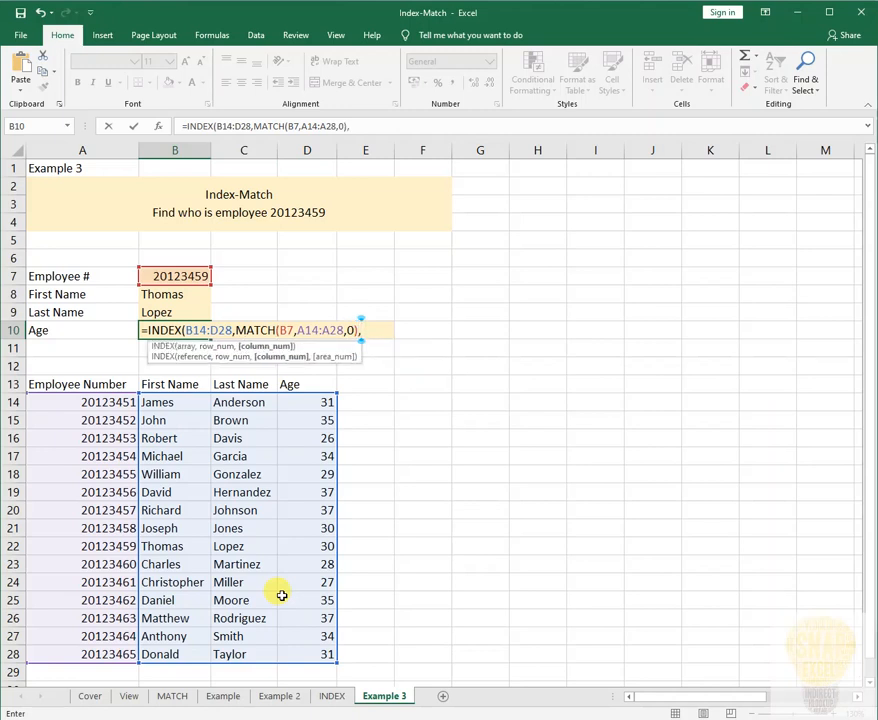
Add a second MATCH as column_num in B10, looking up A10 in B13:D13 with match type 0, and complete the formula
{"action": "type", "text": "mat"}
{"action": "key", "text": "Tab"}
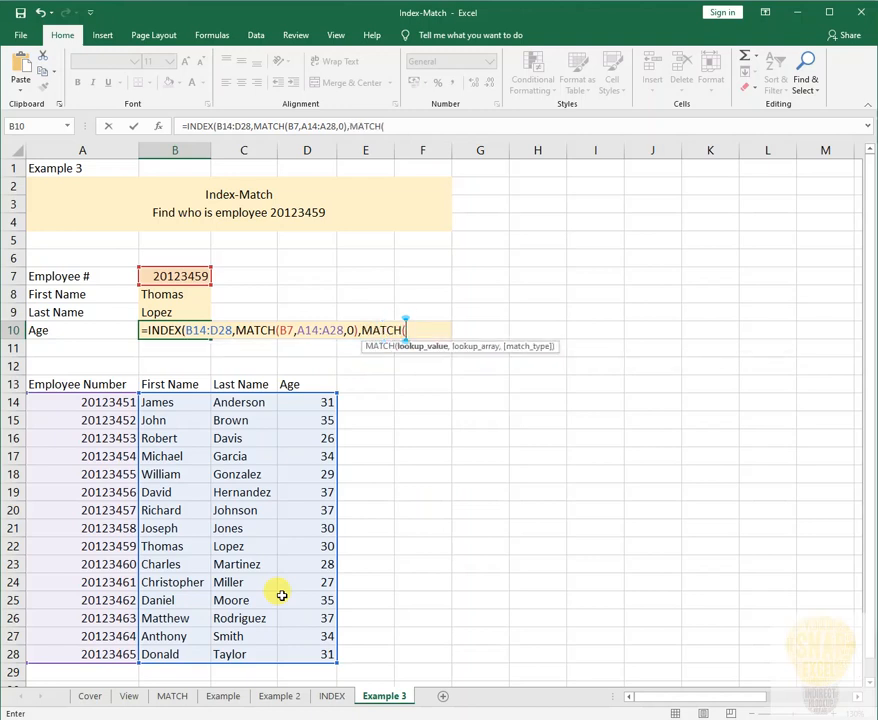
{"action": "left_click", "coordinate": [61, 331]}
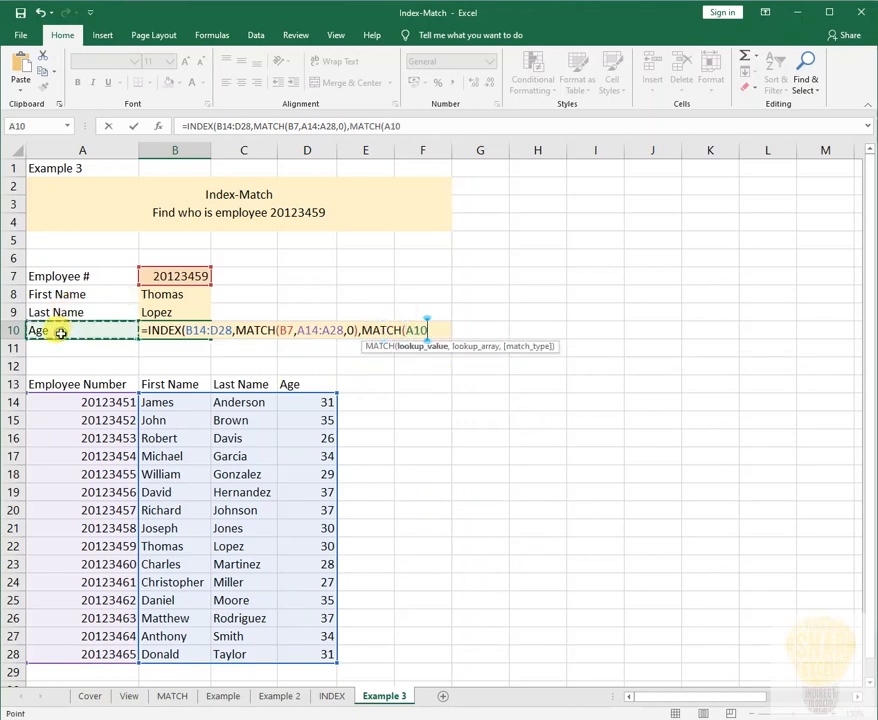
{"action": "type", "text": ","}
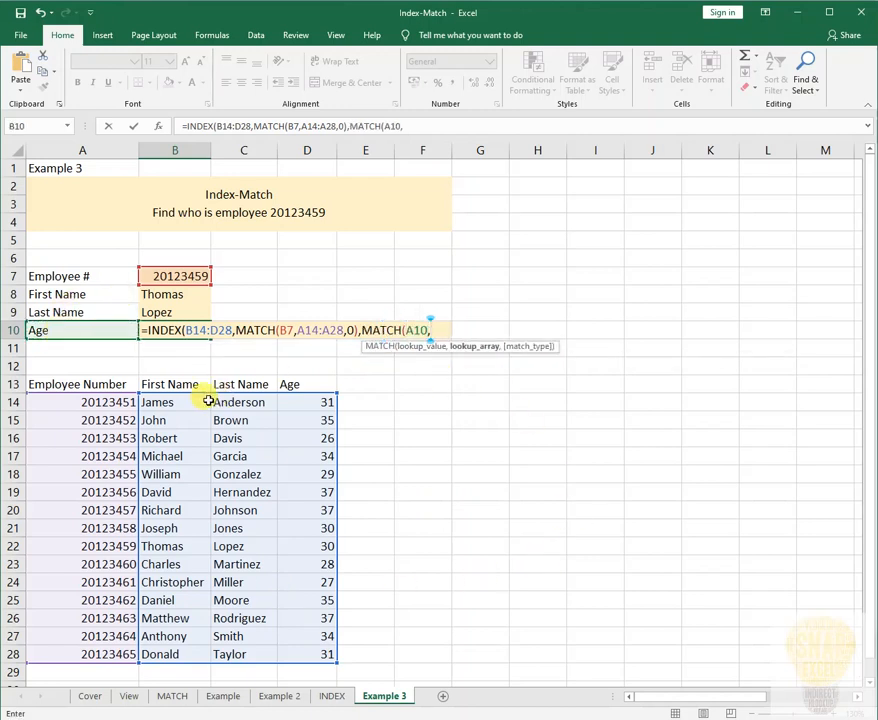
{"action": "left_click_drag", "start_coordinate": [160, 382], "coordinate": [305, 388]}
{"action": "type", "text": ","}
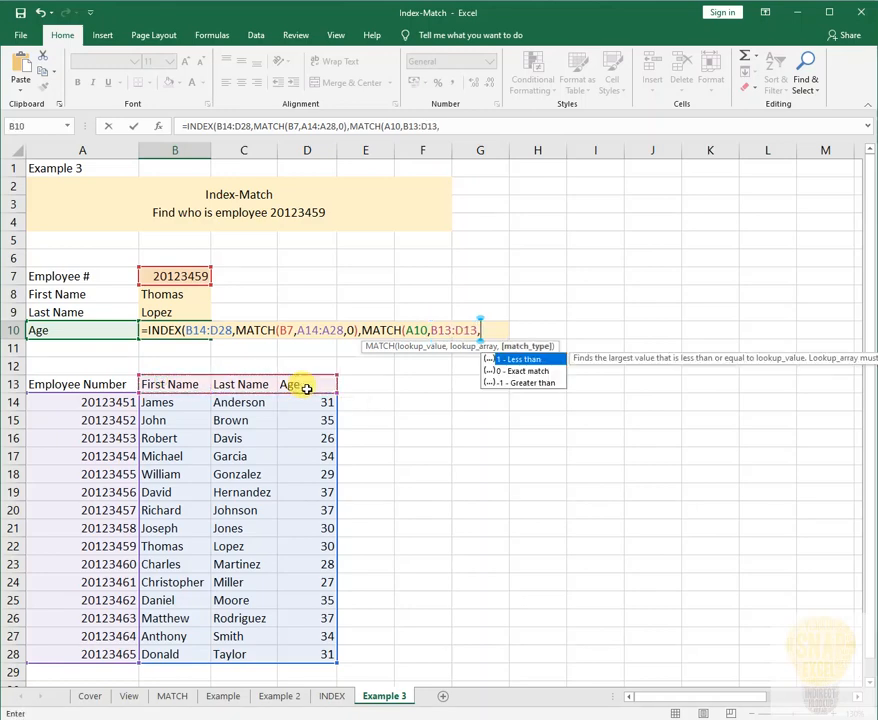
{"action": "type", "text": "0"}
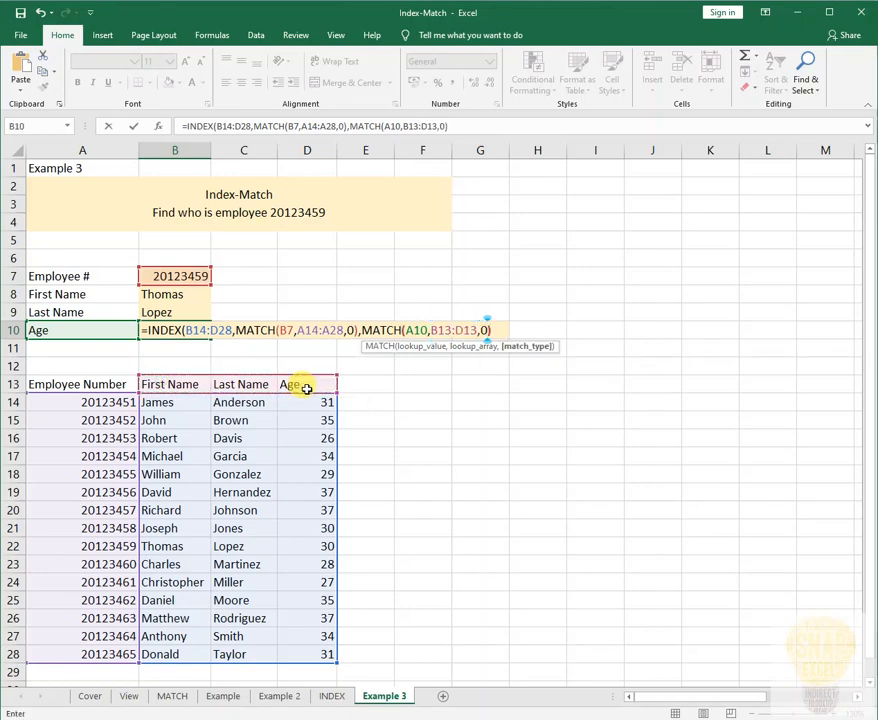
{"action": "key", "text": "Return"}
{"action": "key", "text": "Return"}
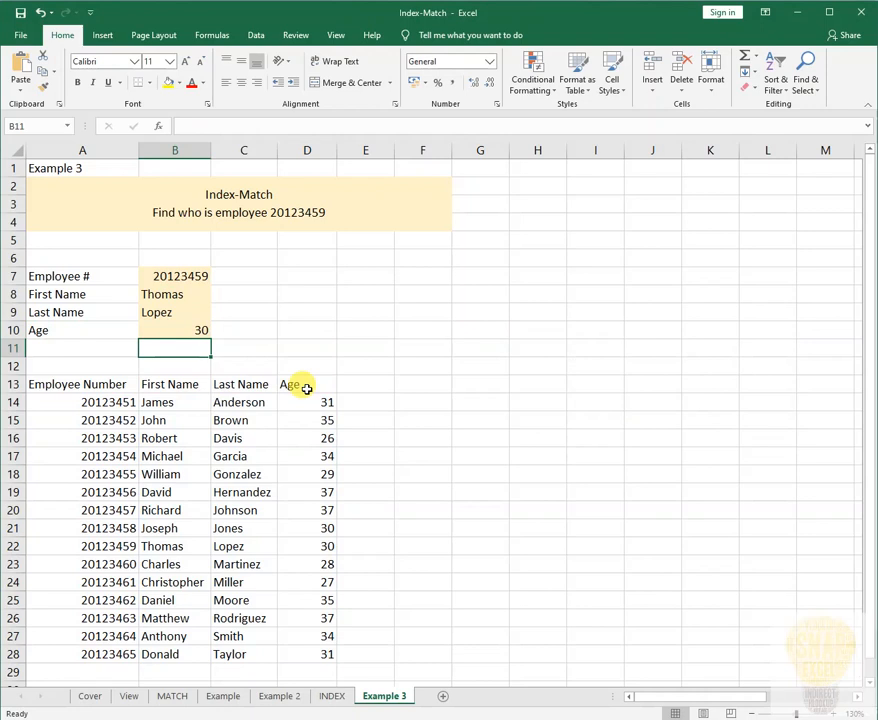
Review the looked-up First Name, Last Name and Age results in rows 8 to 10
{"action": "left_click", "coordinate": [199, 281]}
{"action": "left_click", "coordinate": [193, 297]}
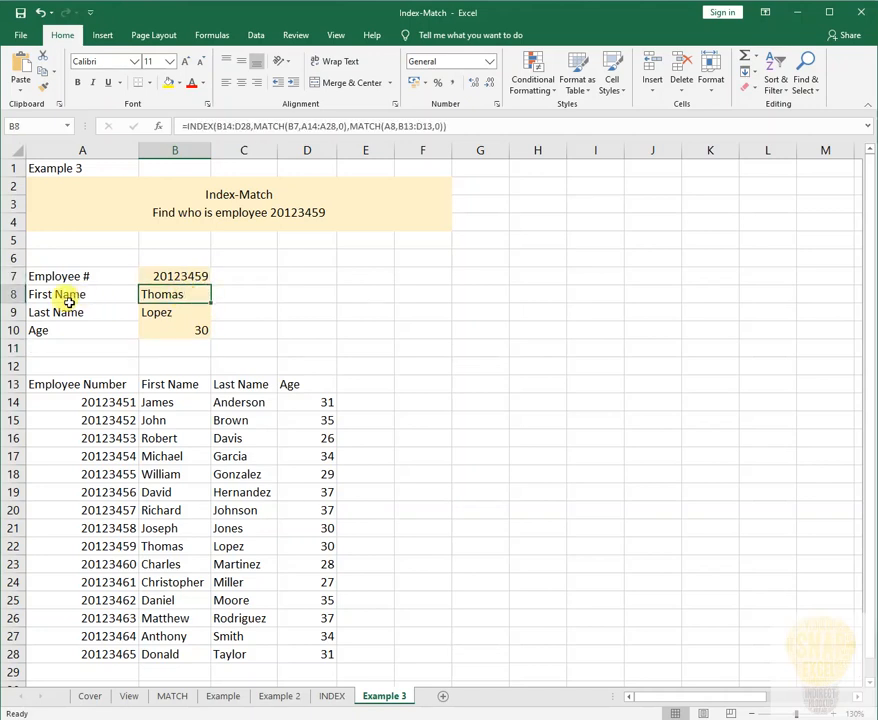
{"action": "left_click_drag", "start_coordinate": [78, 300], "coordinate": [180, 298]}
{"action": "left_click_drag", "start_coordinate": [55, 313], "coordinate": [196, 308]}
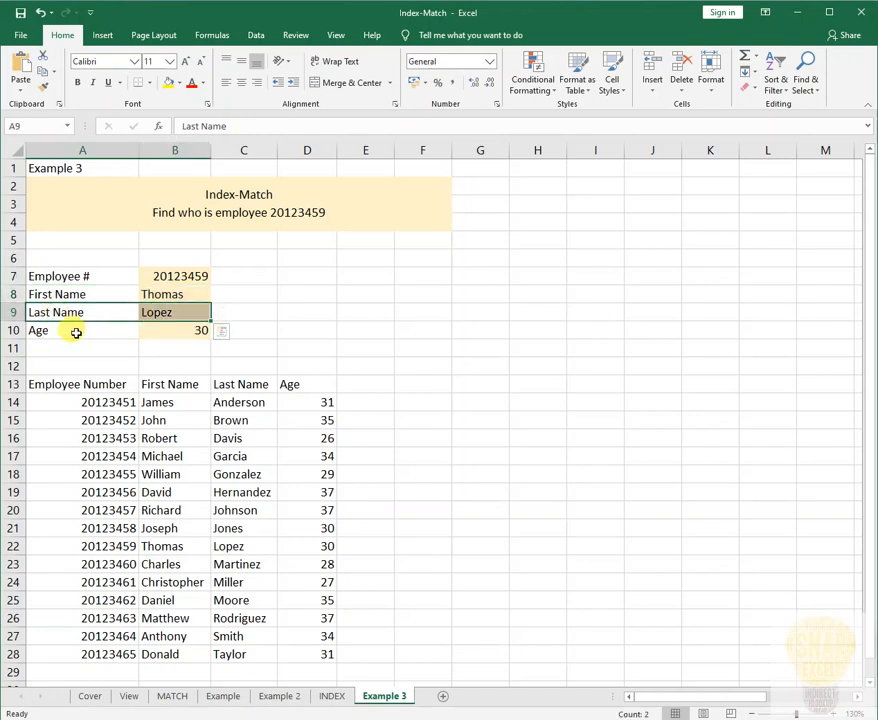
{"action": "left_click", "coordinate": [75, 331]}
{"action": "left_click", "coordinate": [152, 329]}
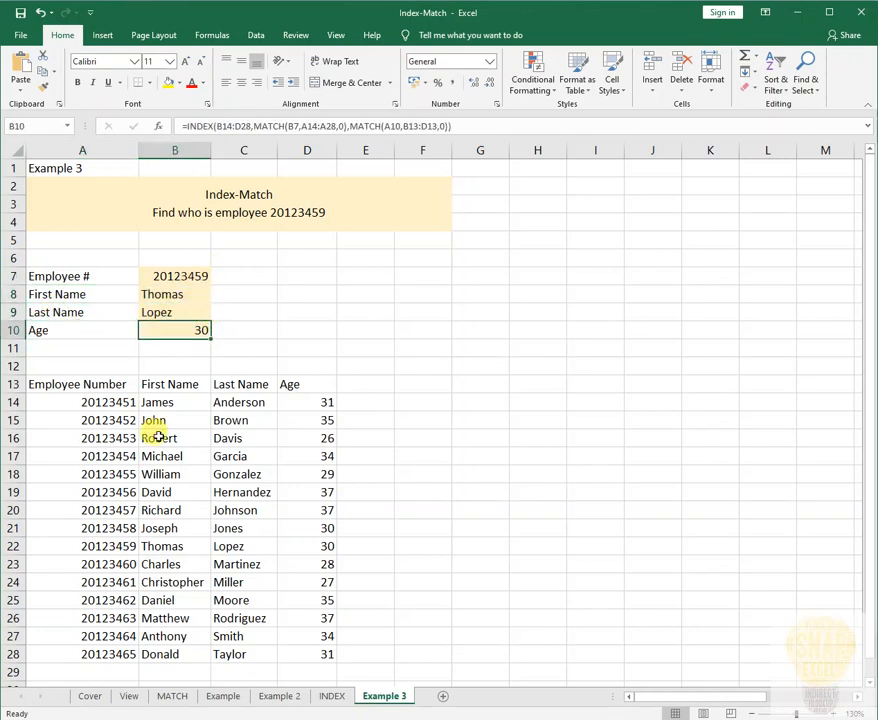
Highlight the matching employee's record in A22:D22 with a yellow fill
{"action": "left_click", "coordinate": [104, 548]}
{"action": "left_click_drag", "start_coordinate": [104, 548], "coordinate": [288, 550]}
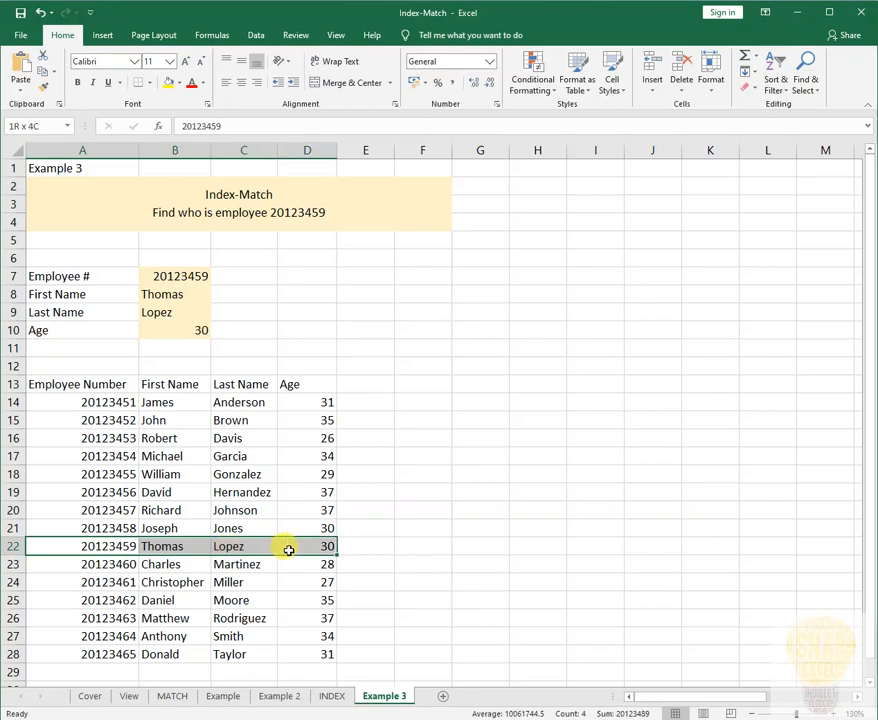
{"action": "left_click", "coordinate": [168, 82]}
{"action": "left_click", "coordinate": [168, 550]}
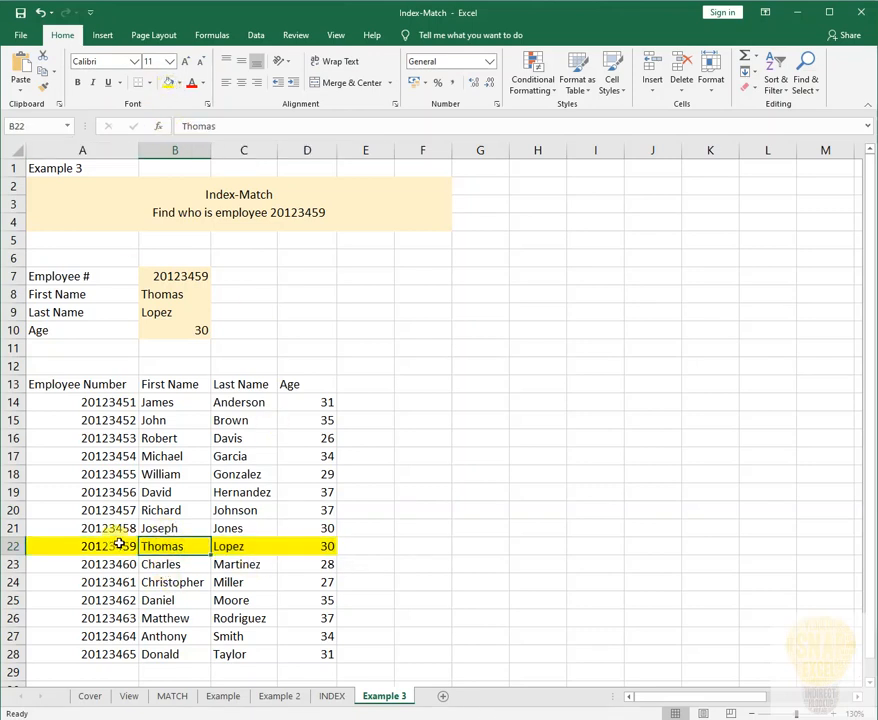
Inspect the ranges referenced by the INDEX-MATCH formula in B8, and undo the yellow fill on row 22
{"action": "left_click", "coordinate": [180, 295]}
{"action": "key", "text": "F2"}
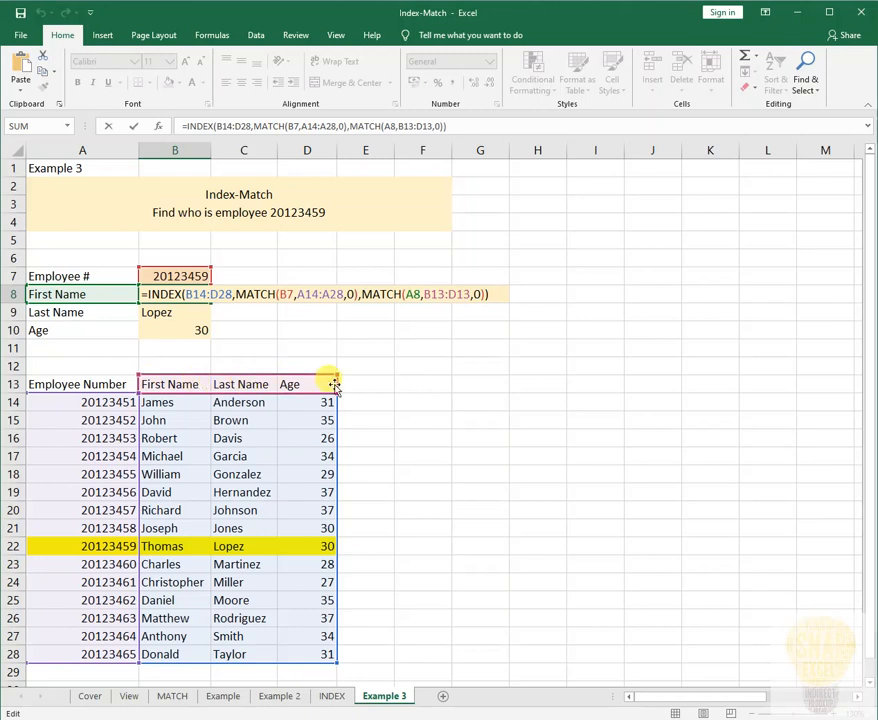
{"action": "key", "text": "ctrl+Return"}
{"action": "key", "text": "ctrl+z"}
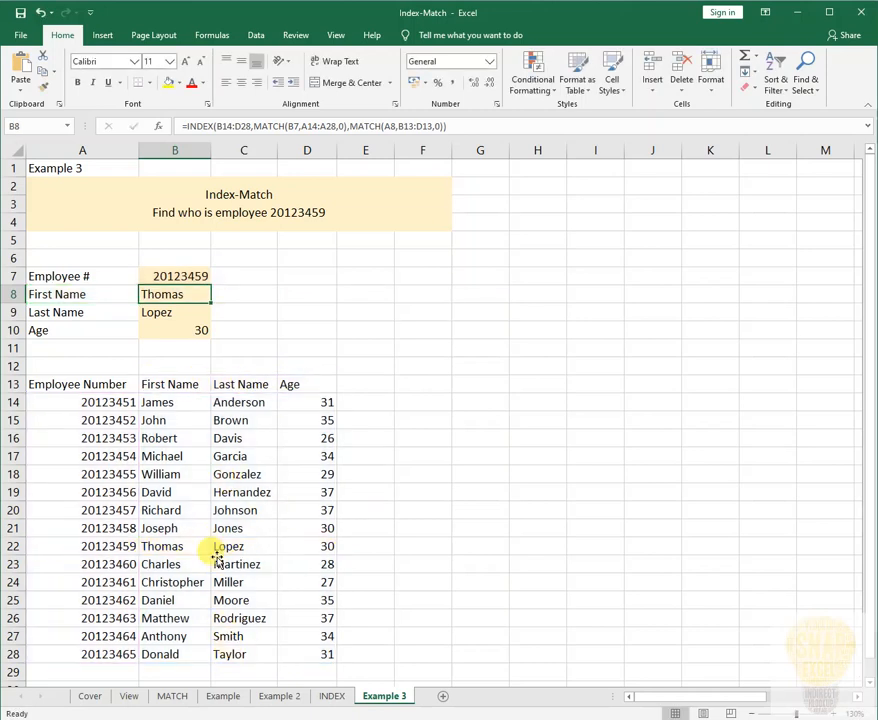
Copy the employee number in A18 into the lookup cell B7
{"action": "left_click", "coordinate": [121, 527]}
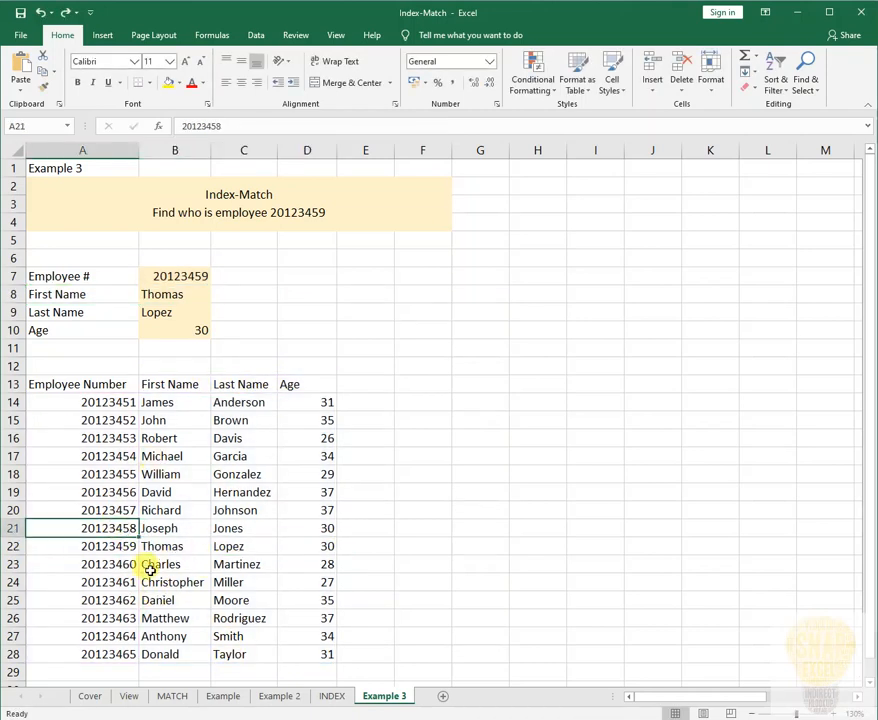
{"action": "left_click", "coordinate": [95, 491]}
{"action": "left_click", "coordinate": [113, 476]}
{"action": "key", "text": "ctrl+c"}
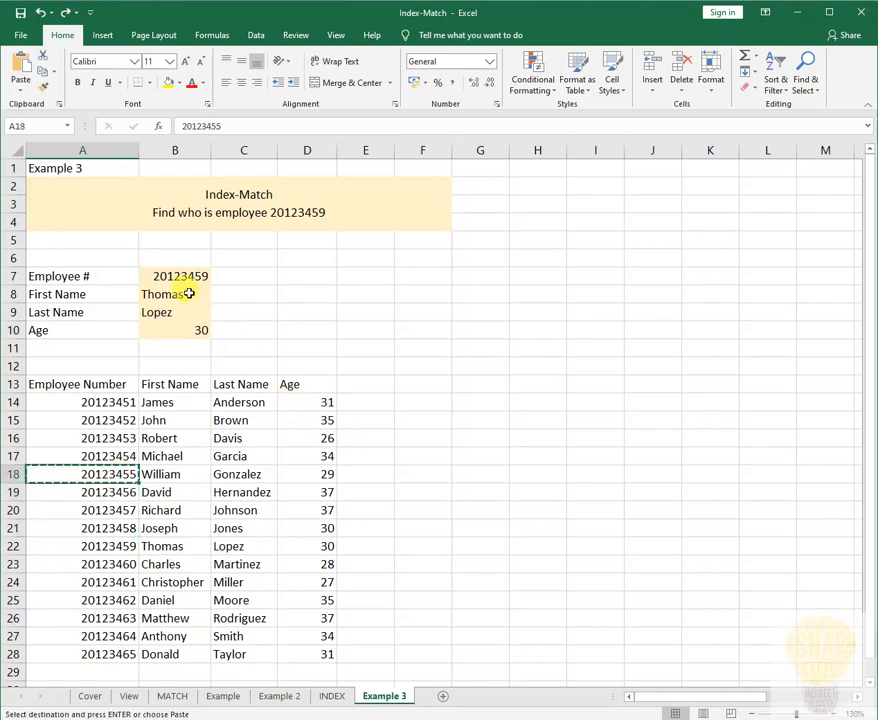
{"action": "left_click", "coordinate": [184, 280]}
{"action": "key", "text": "ctrl+v"}
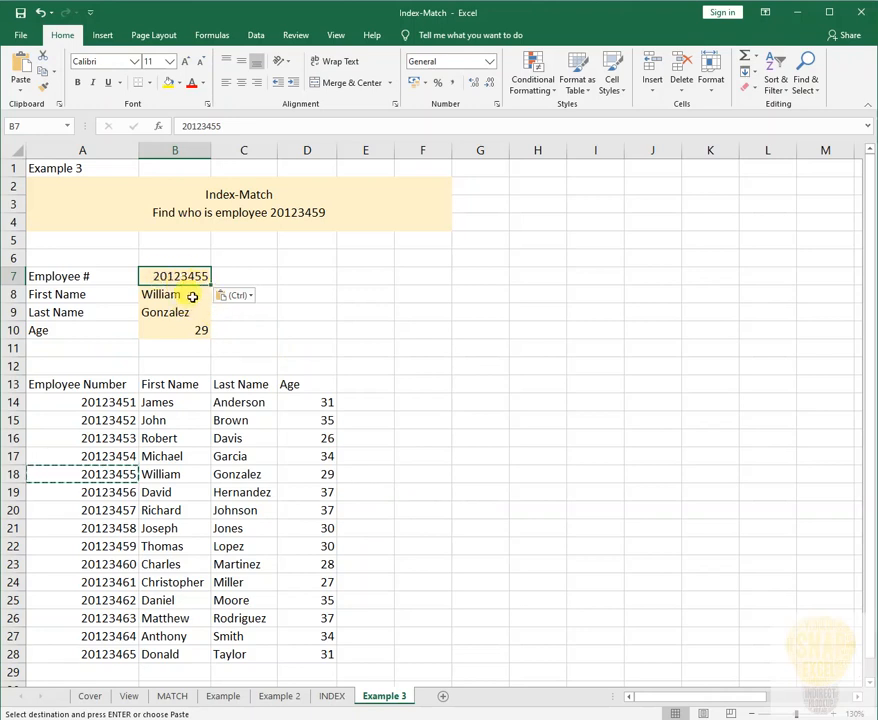
Highlight the matching record in A18:D18 with a yellow fill, compare it with the lookup results, and undo the fill
{"action": "left_click", "coordinate": [135, 474]}
{"action": "left_click_drag", "start_coordinate": [216, 474], "coordinate": [288, 470]}
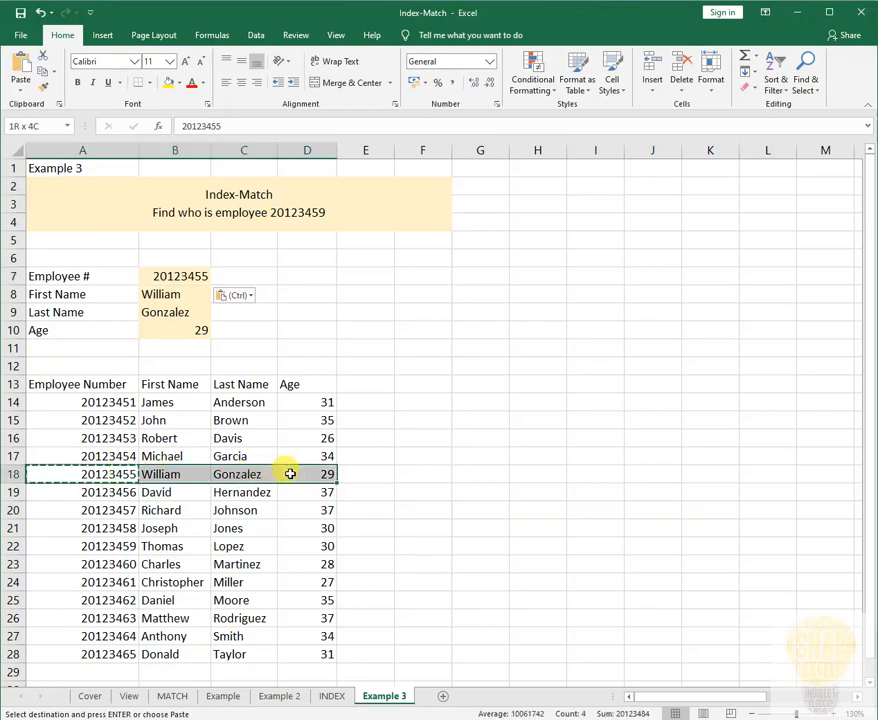
{"action": "left_click", "coordinate": [171, 84]}
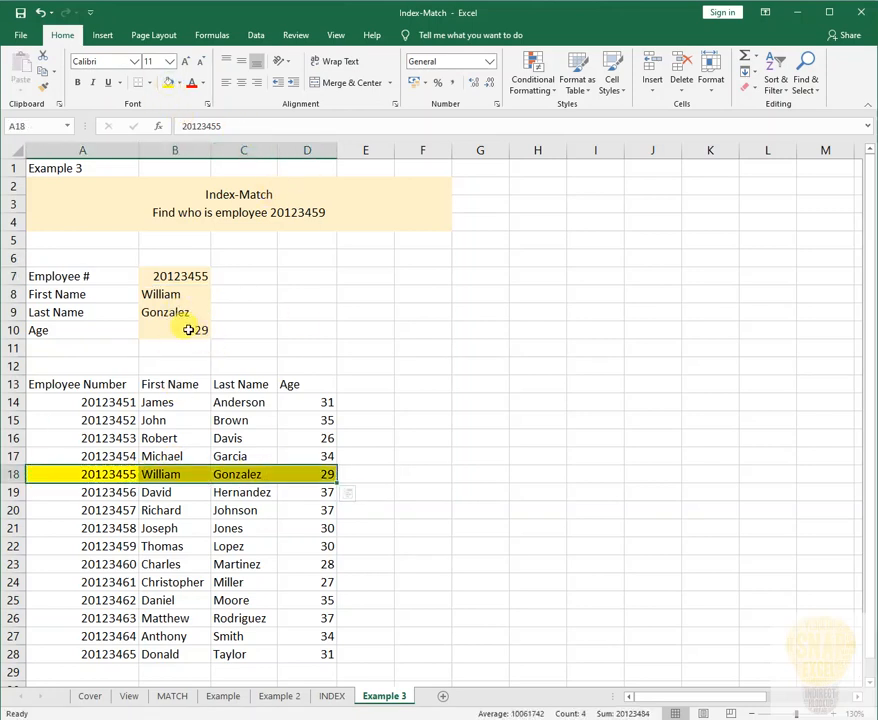
{"action": "left_click", "coordinate": [172, 474]}
{"action": "left_click", "coordinate": [249, 474]}
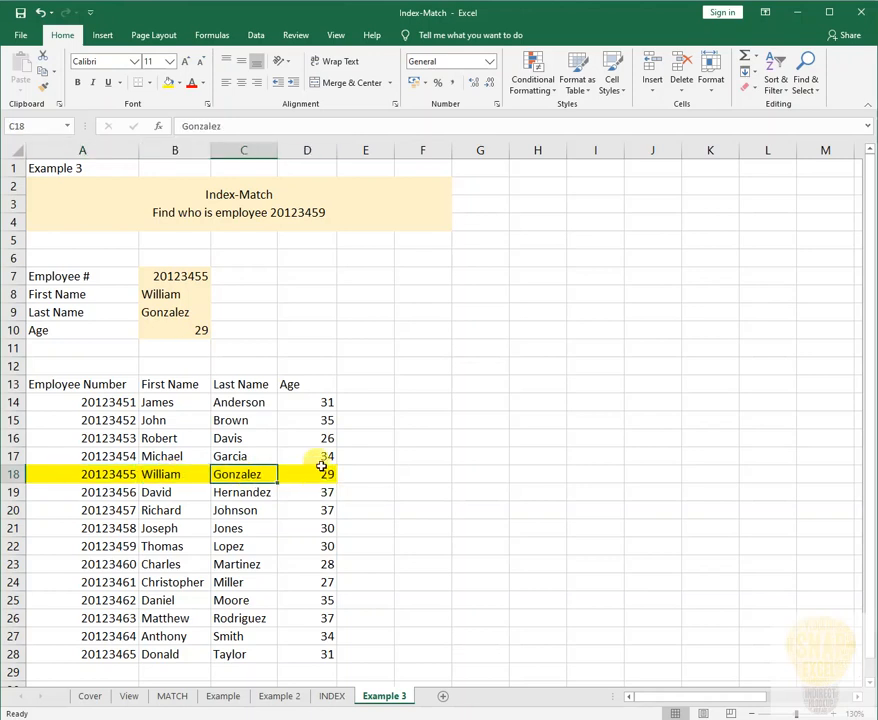
{"action": "key", "text": "ctrl+z"}
{"action": "key", "text": "Escape"}
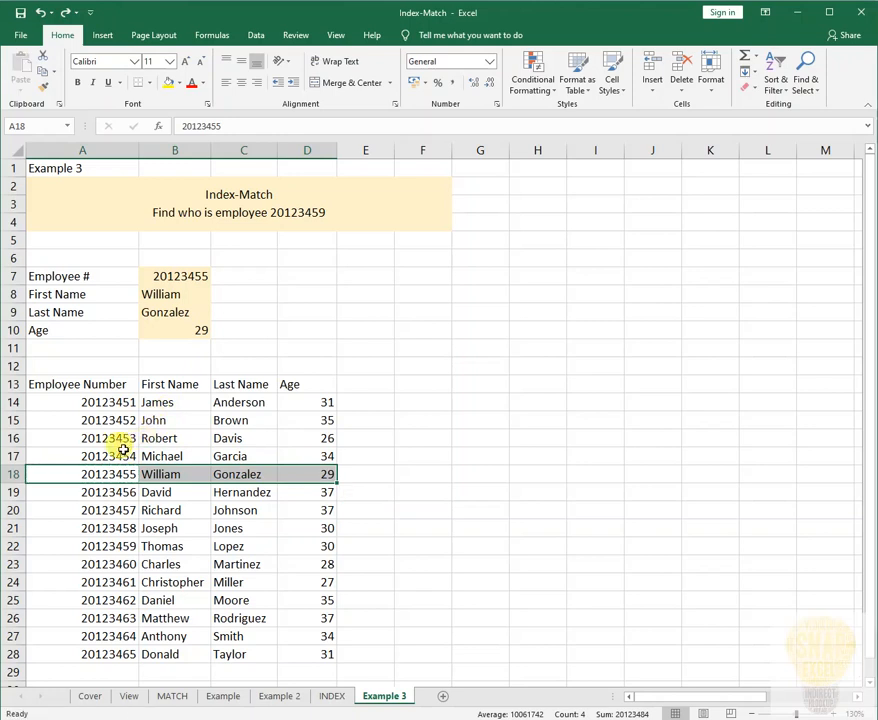
Review the Last Name formula in B9 and the table headers in A13:D13
{"action": "left_click", "coordinate": [121, 449]}
{"action": "left_click", "coordinate": [131, 490]}
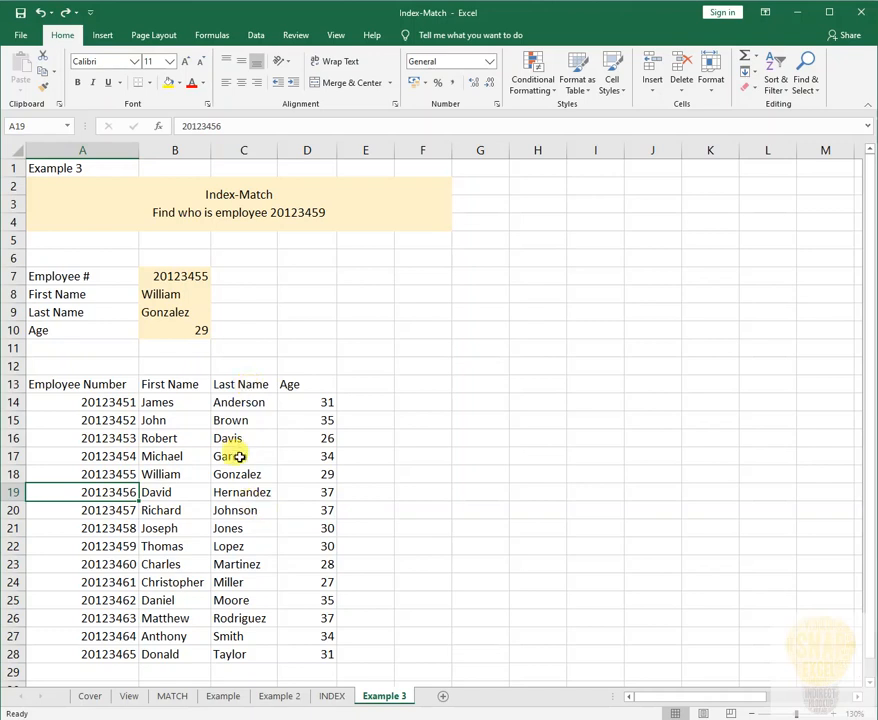
{"action": "left_click", "coordinate": [188, 306]}
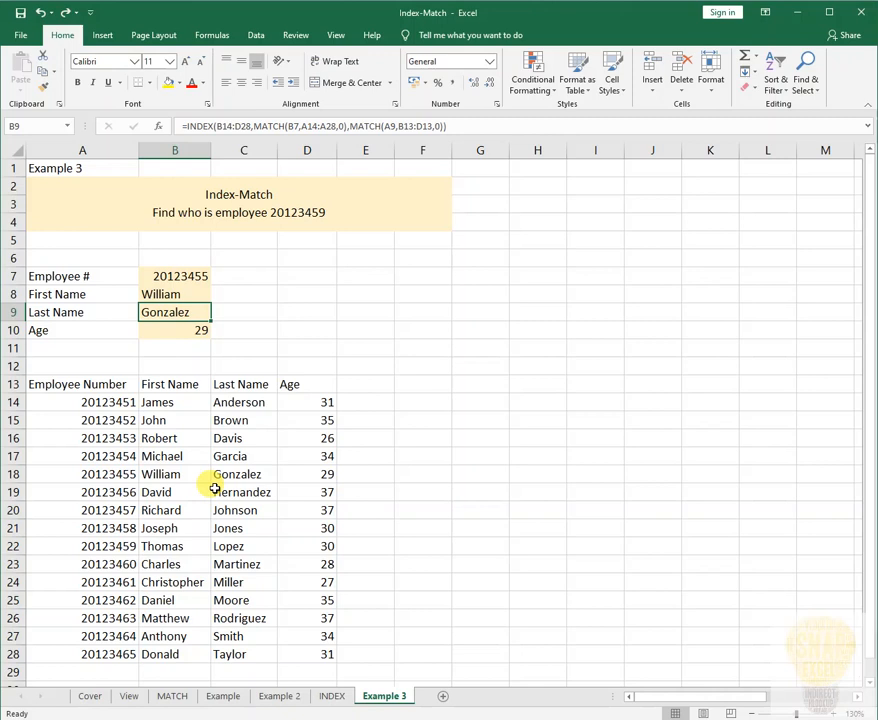
{"action": "left_click_drag", "start_coordinate": [104, 384], "coordinate": [323, 390]}
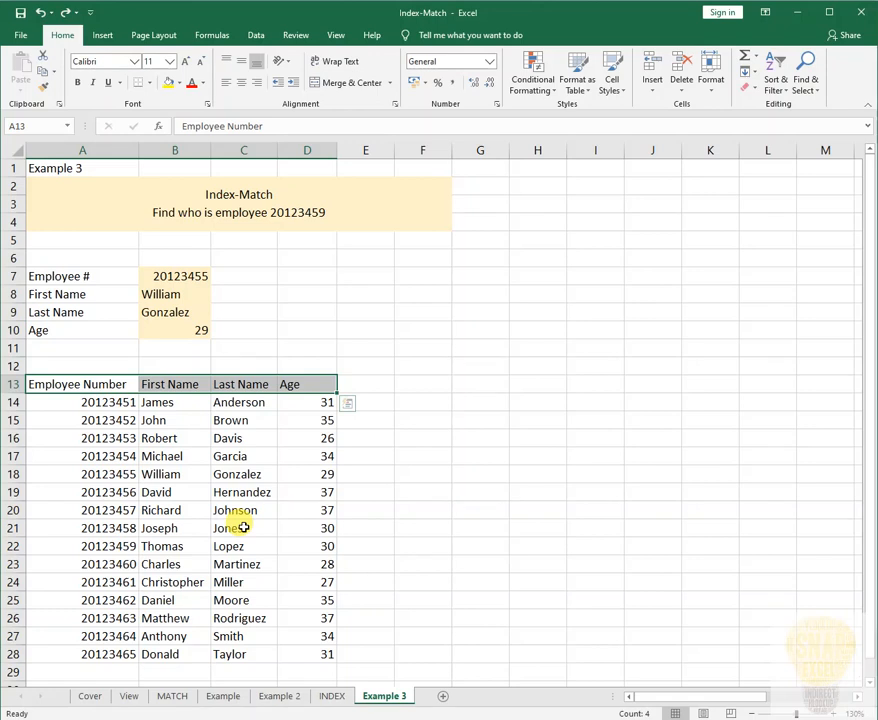
{"action": "left_click", "coordinate": [433, 504]}
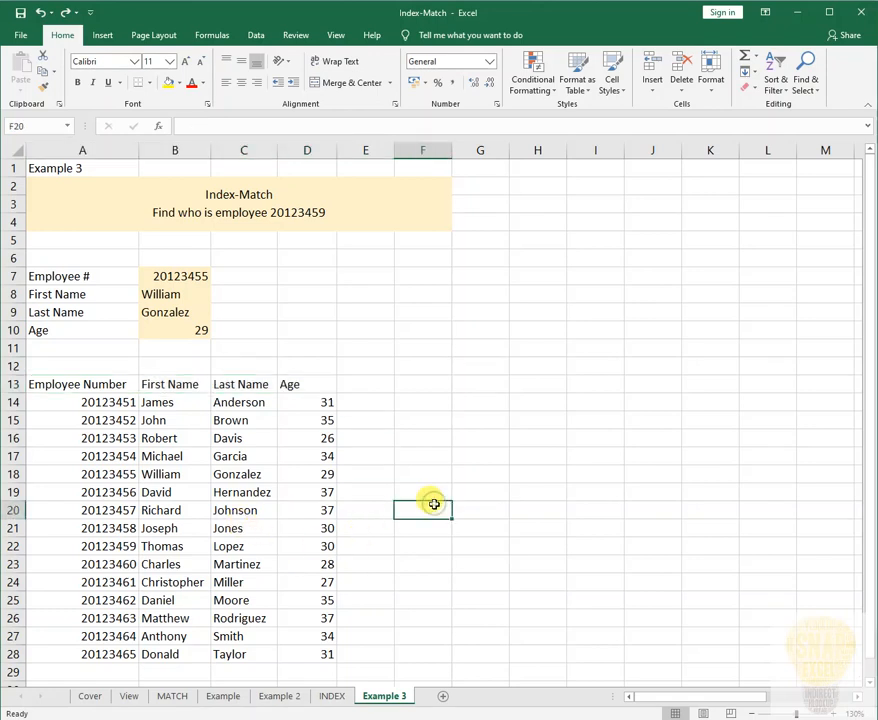
Copy the reordered Age, Last Name and First Name table in U11:W26
{"action": "left_click_drag", "start_coordinate": [647, 700], "coordinate": [766, 700]}
{"action": "left_click", "coordinate": [688, 352]}
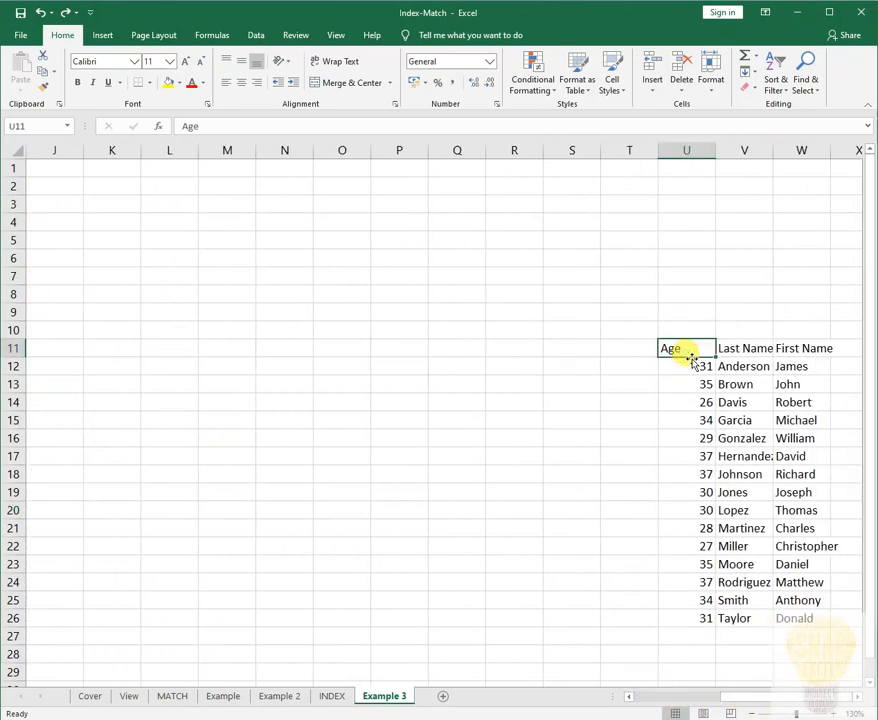
{"action": "key", "text": "ctrl+shift+Right"}
{"action": "key", "text": "ctrl+shift+Down"}
{"action": "key", "text": "ctrl+q"}
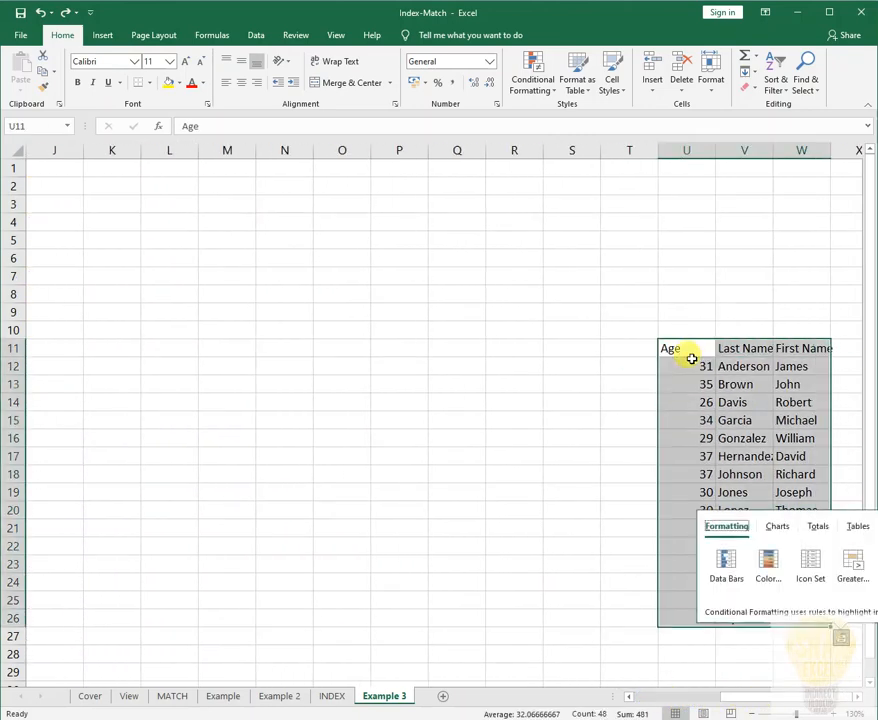
{"action": "key", "text": "Escape"}
{"action": "key", "text": "ctrl+c"}
Paste the copied table beside the employee table, starting at F13
{"action": "key", "text": "Home"}
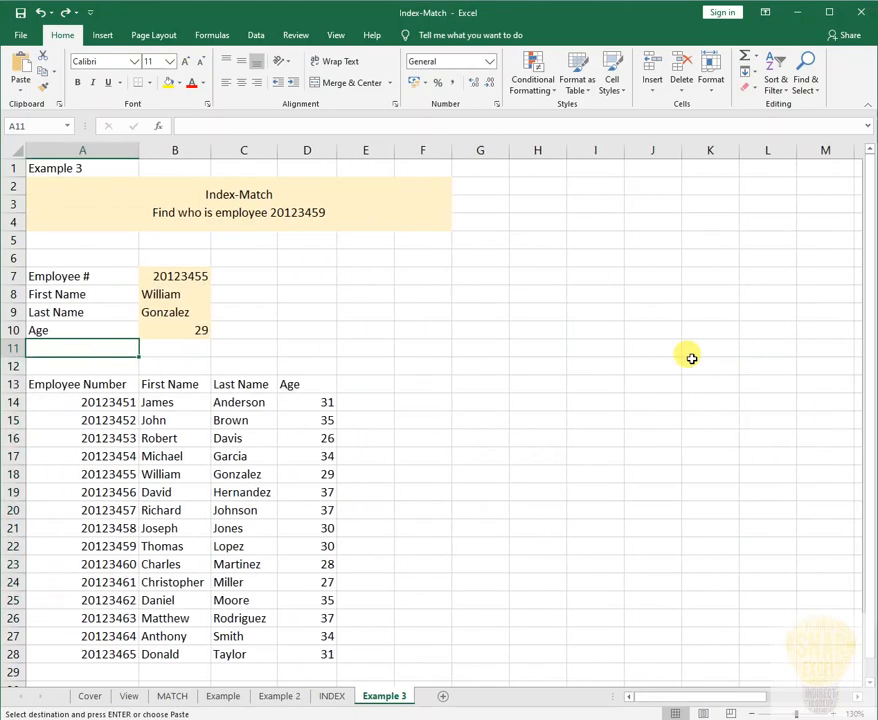
{"action": "key", "text": "Down"}
{"action": "key", "text": "Down"}
{"action": "key", "text": "ctrl+Right"}
{"action": "key", "text": "Right"}
{"action": "key", "text": "Right"}
{"action": "key", "text": "shift+F10"}
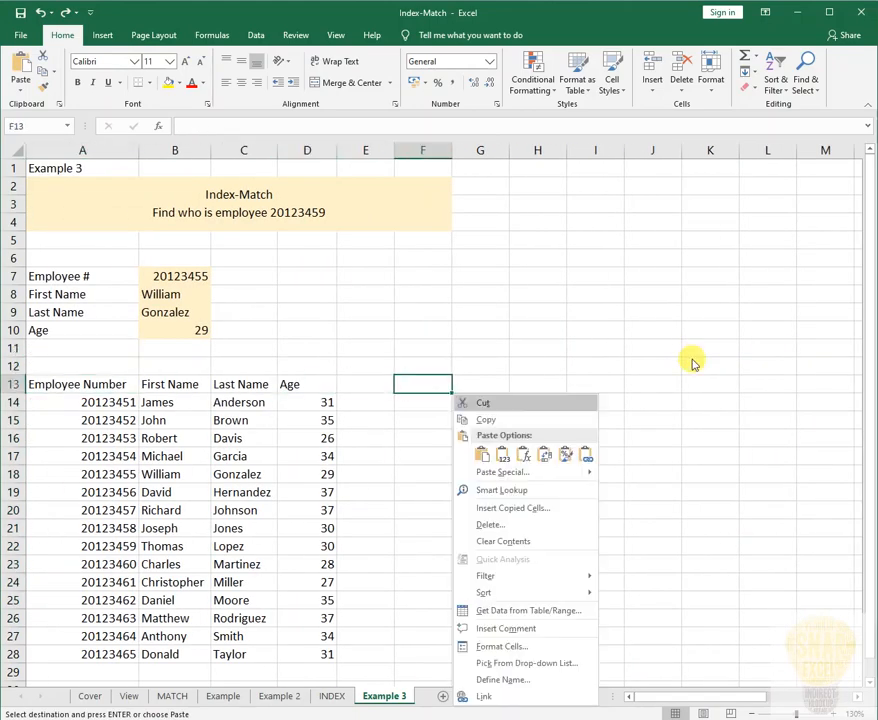
{"action": "key", "text": "p"}
{"action": "left_click", "coordinate": [515, 419]}
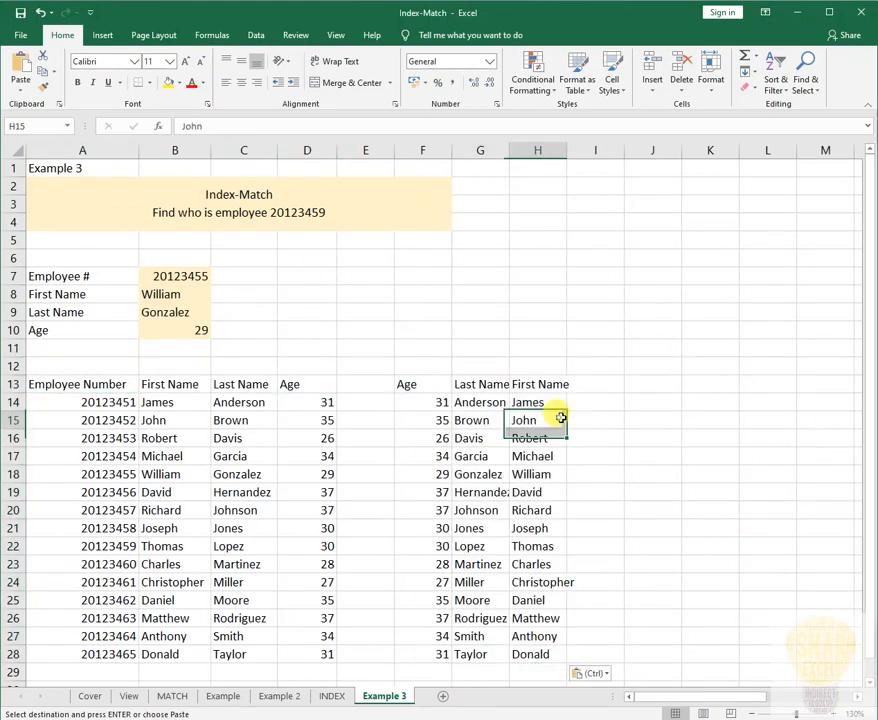
Examine the column order of the pasted table in F13:H28, comparing its Age, Last Name and First Name headers
{"action": "left_click", "coordinate": [428, 389]}
{"action": "left_click_drag", "start_coordinate": [428, 389], "coordinate": [582, 386]}
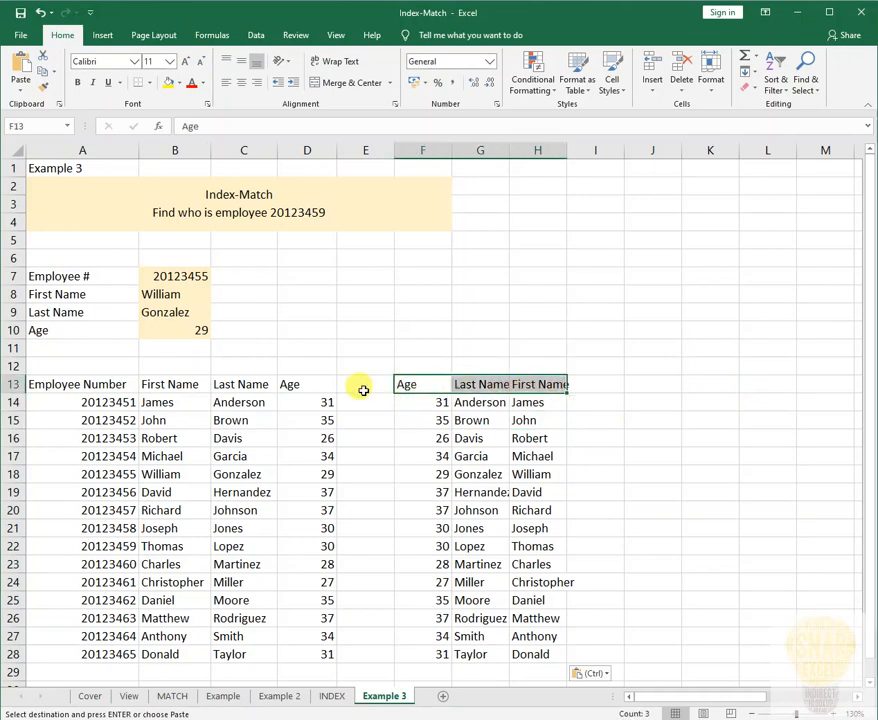
{"action": "left_click", "coordinate": [435, 437]}
{"action": "left_click", "coordinate": [410, 382]}
{"action": "left_click_drag", "start_coordinate": [424, 402], "coordinate": [421, 652]}
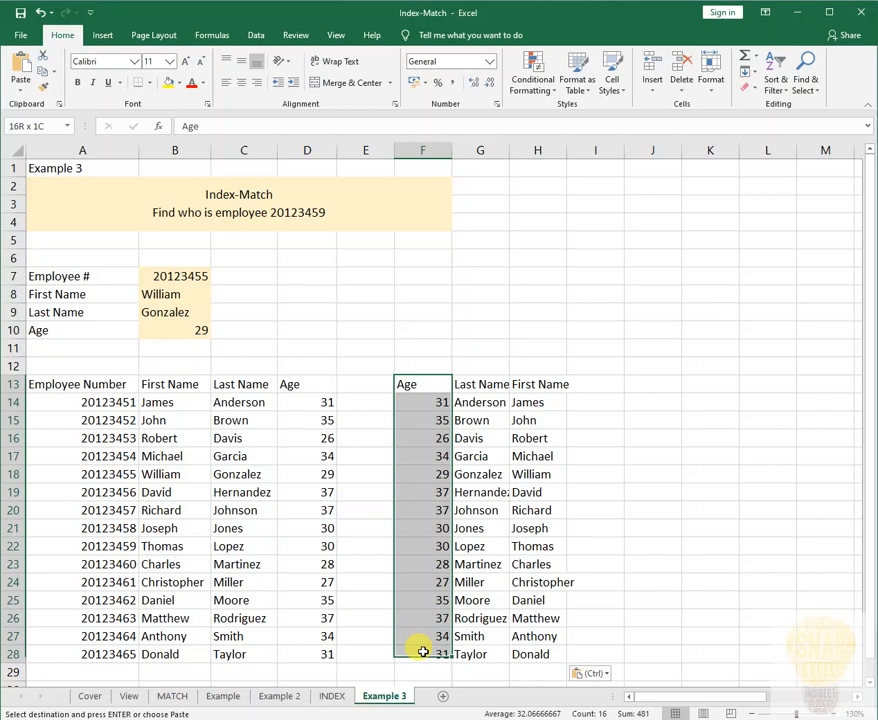
{"action": "left_click", "coordinate": [437, 398]}
{"action": "left_click", "coordinate": [412, 385]}
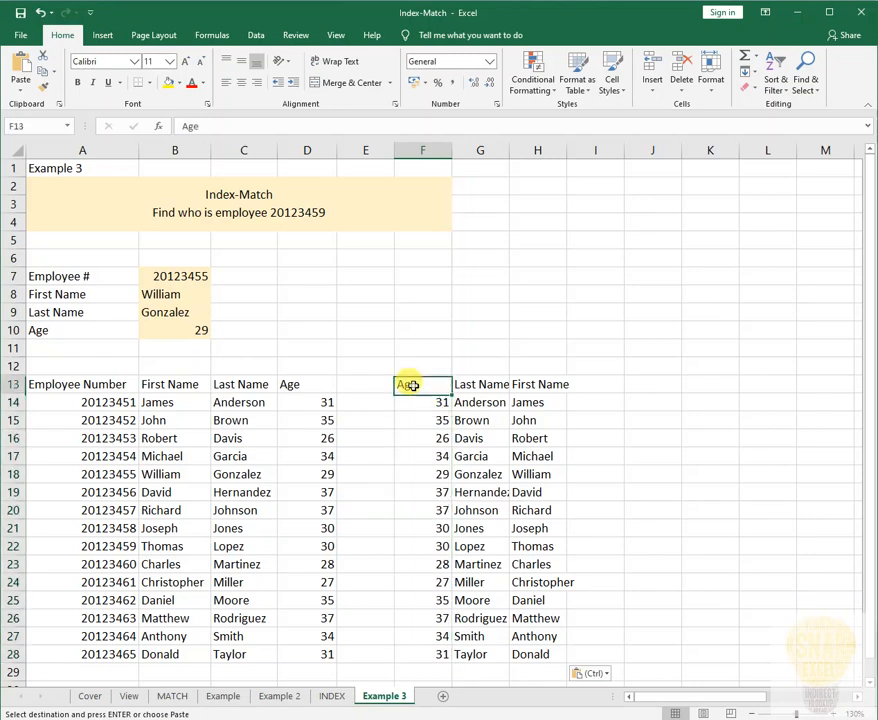
{"action": "key", "text": "Right"}
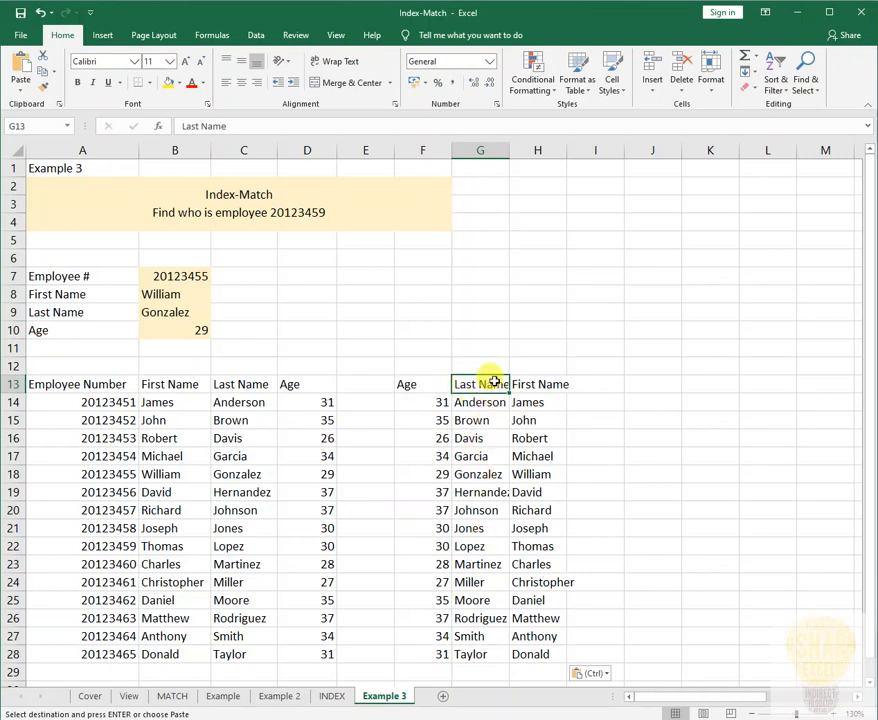
{"action": "left_click", "coordinate": [557, 384]}
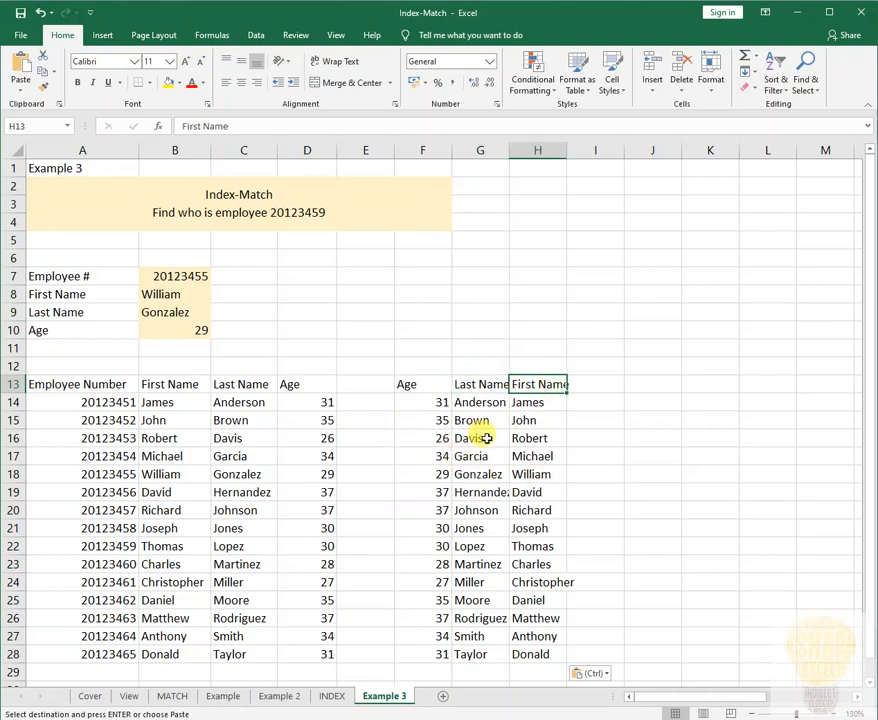
{"action": "left_click", "coordinate": [485, 438]}
{"action": "left_click", "coordinate": [427, 382]}
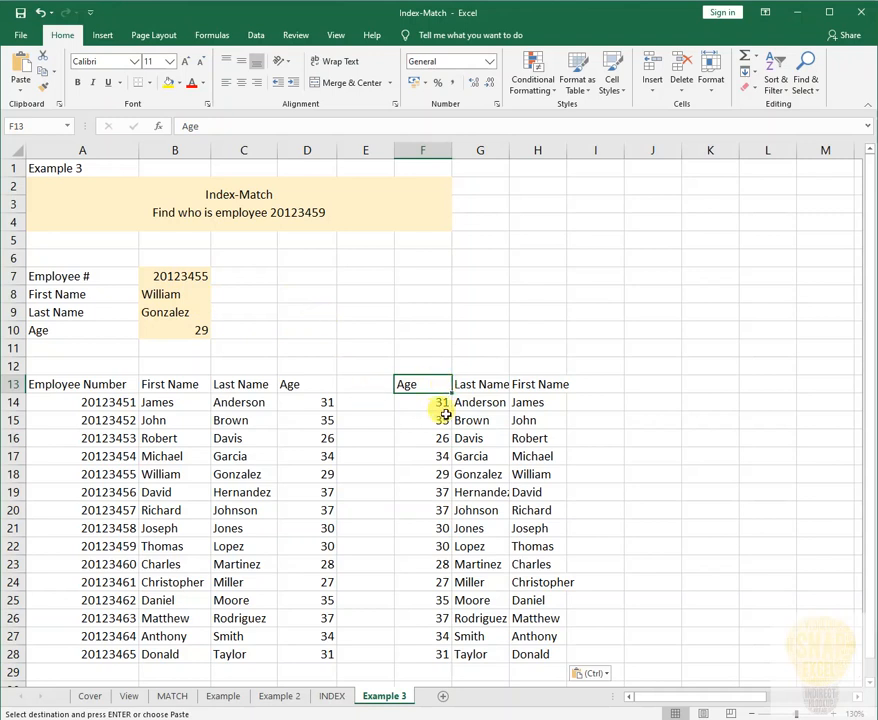
{"action": "key", "text": "ctrl+shift+Right"}
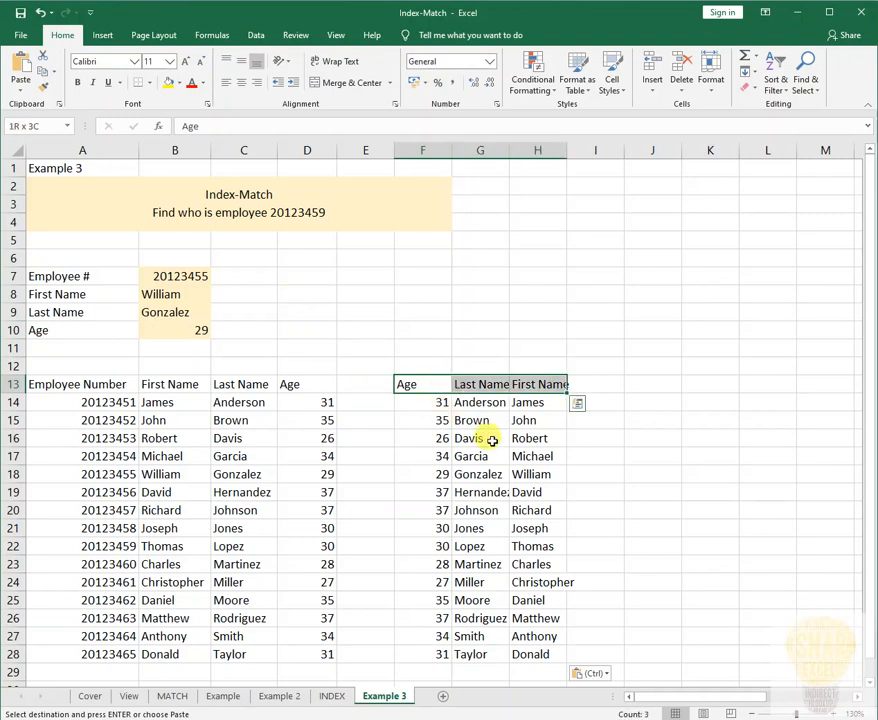
{"action": "key", "text": "ctrl+shift+Down"}
{"action": "key", "text": "ctrl"}
{"action": "key", "text": "ctrl"}
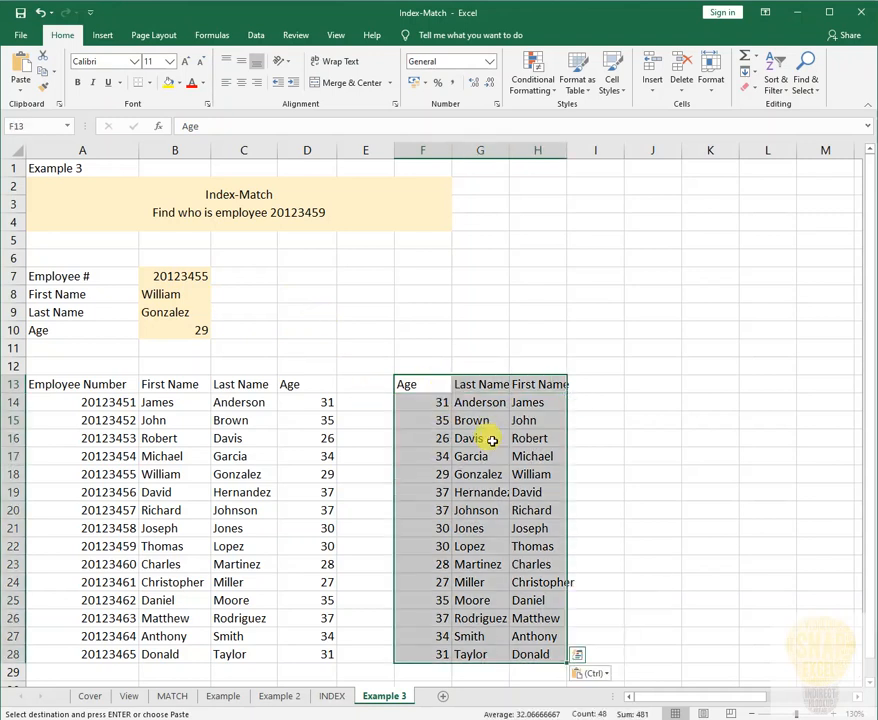
{"action": "key", "text": "ctrl+c"}
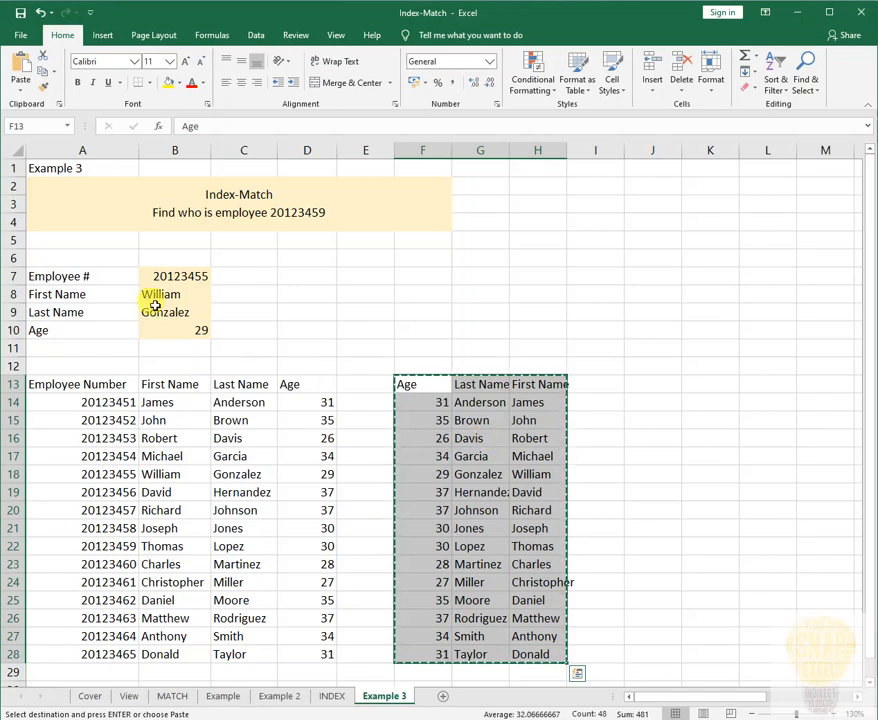
{"action": "key", "text": "Escape"}
Copy the reordered columns F13:H28 over the original First Name, Last Name and Age columns, starting at B13
{"action": "left_click_drag", "start_coordinate": [108, 298], "coordinate": [99, 332]}
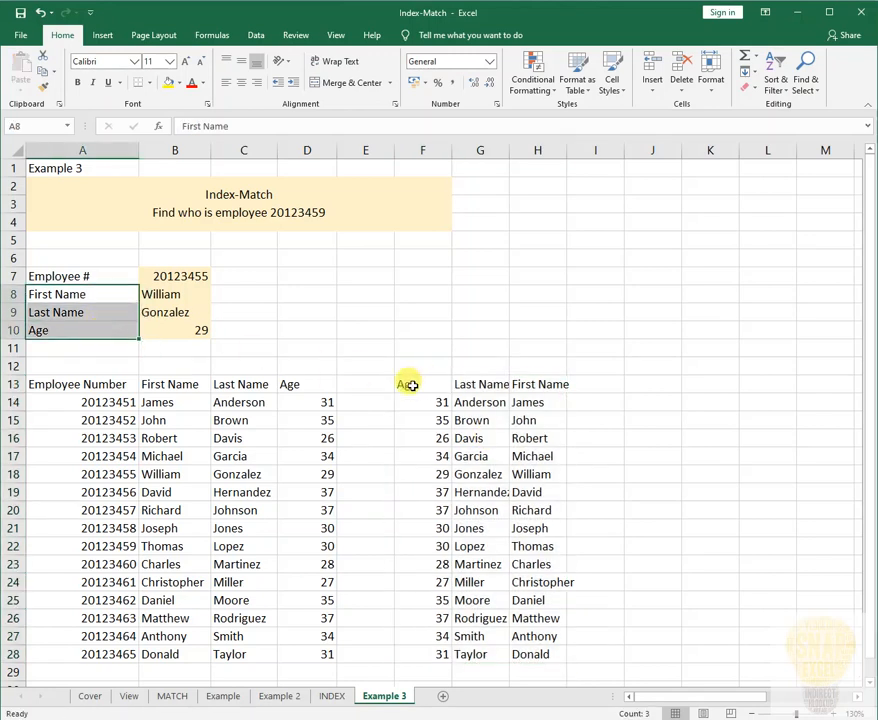
{"action": "left_click_drag", "start_coordinate": [408, 384], "coordinate": [547, 389]}
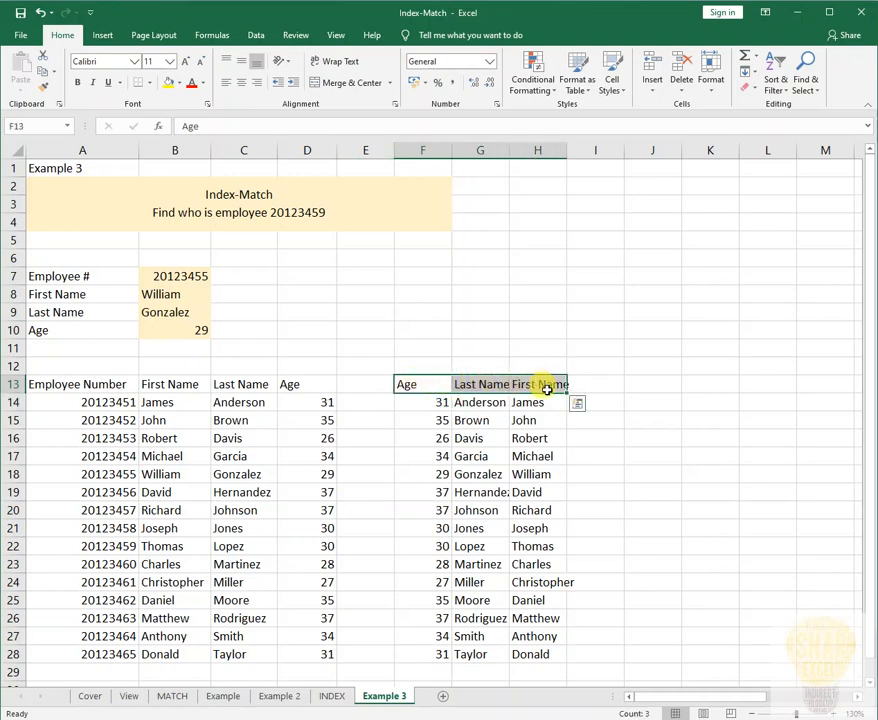
{"action": "key", "text": "ctrl+shift+Down"}
{"action": "key", "text": "ctrl+c"}
{"action": "key", "text": "ctrl+Left"}
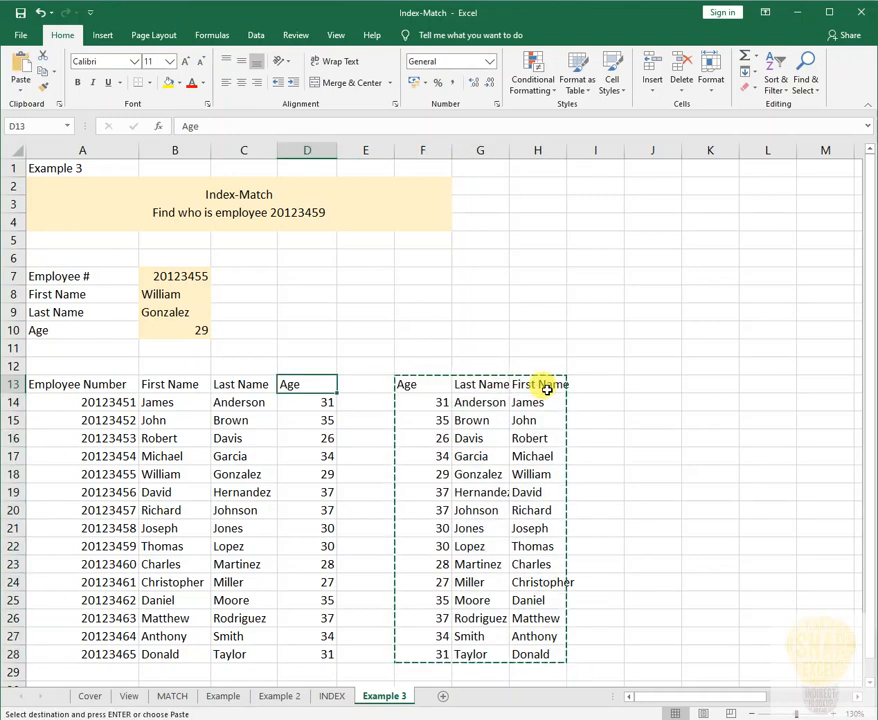
{"action": "key", "text": "ctrl+Left"}
{"action": "key", "text": "Right"}
{"action": "key", "text": "ctrl+v"}
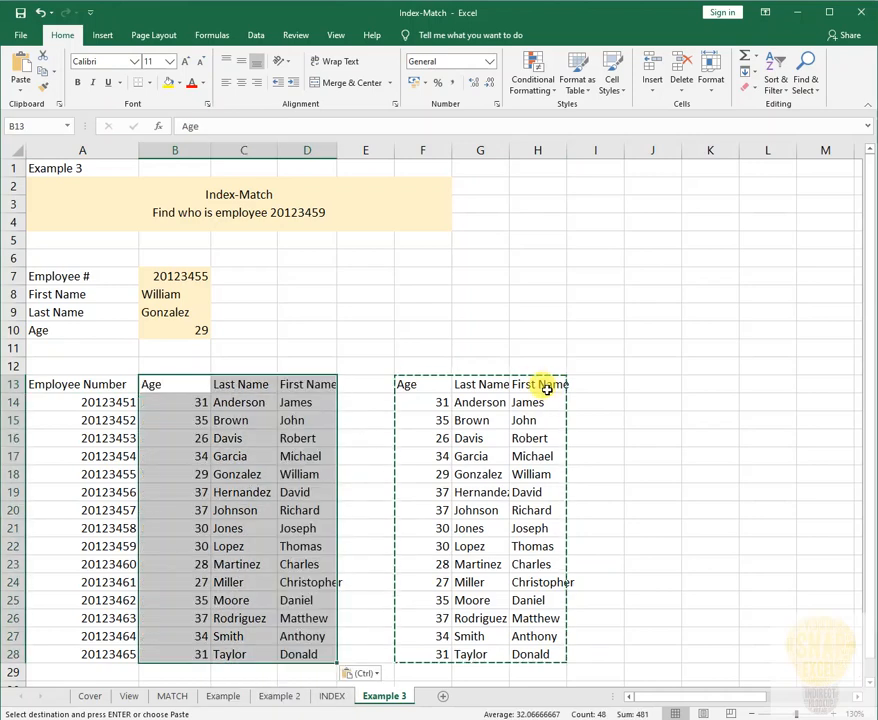
Clear the contents of the spare table in F13:H28
{"action": "key", "text": "Escape"}
{"action": "key", "text": "shift+Right"}
{"action": "key", "text": "shift+Right"}
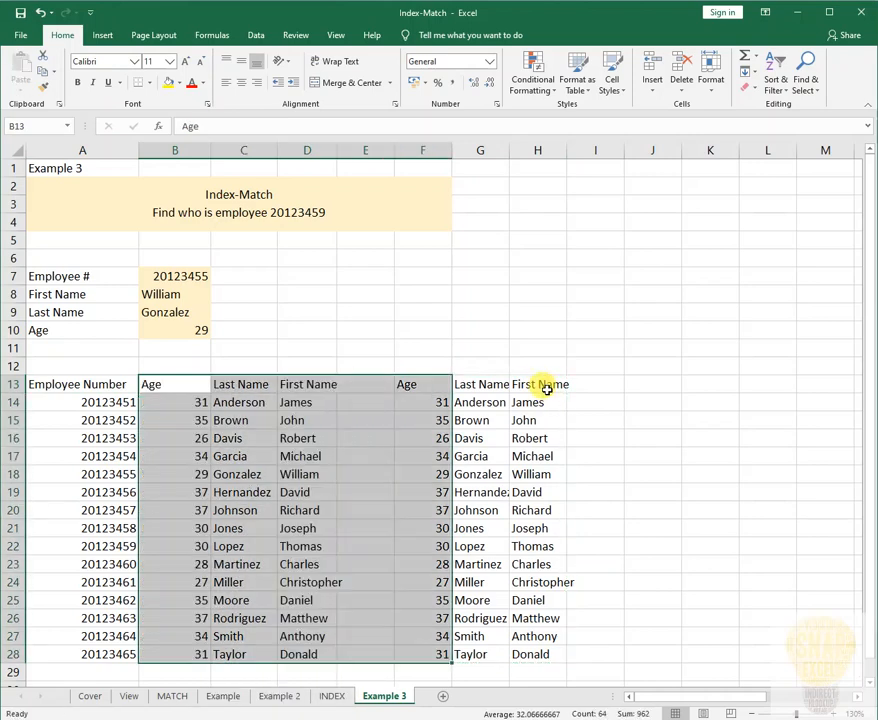
{"action": "key", "text": "Right"}
{"action": "key", "text": "Right"}
{"action": "key", "text": "ctrl+Right"}
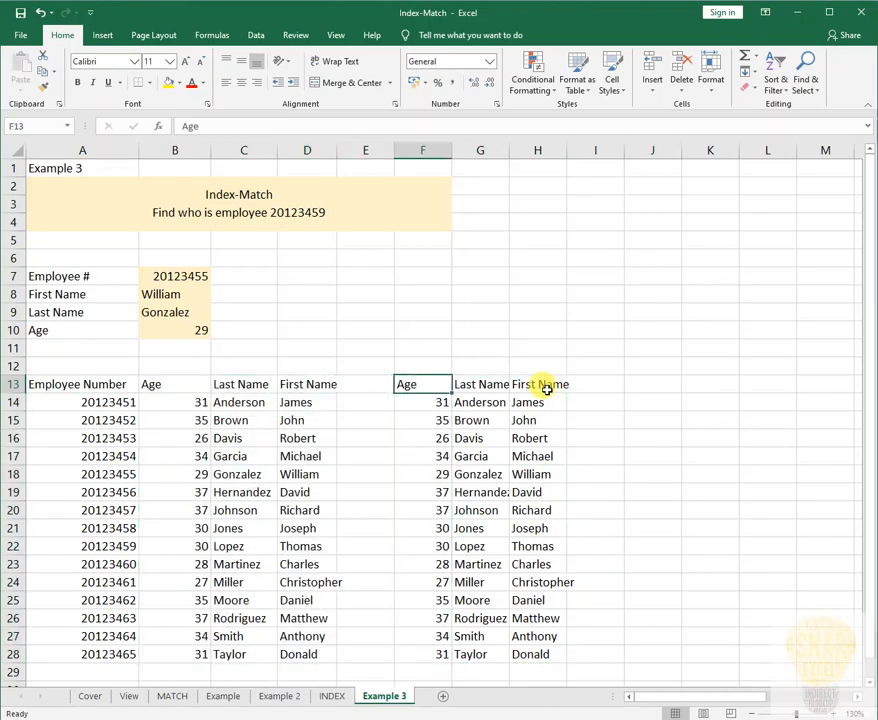
{"action": "key", "text": "ctrl+shift+Right"}
{"action": "key", "text": "ctrl+shift+Down"}
{"action": "key", "text": "Delete"}
{"action": "key", "text": "Left"}
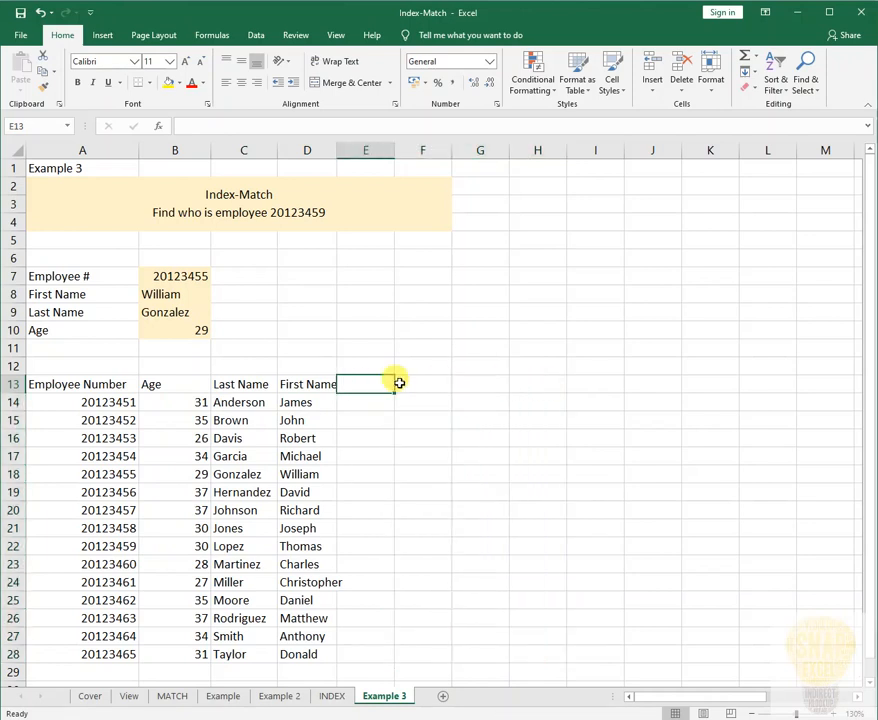
Check the INDEX-MATCH formulas and results in B8:B10 against the reordered table
{"action": "left_click", "coordinate": [188, 314]}
{"action": "double_click", "coordinate": [190, 316]}
{"action": "left_click", "coordinate": [205, 296]}
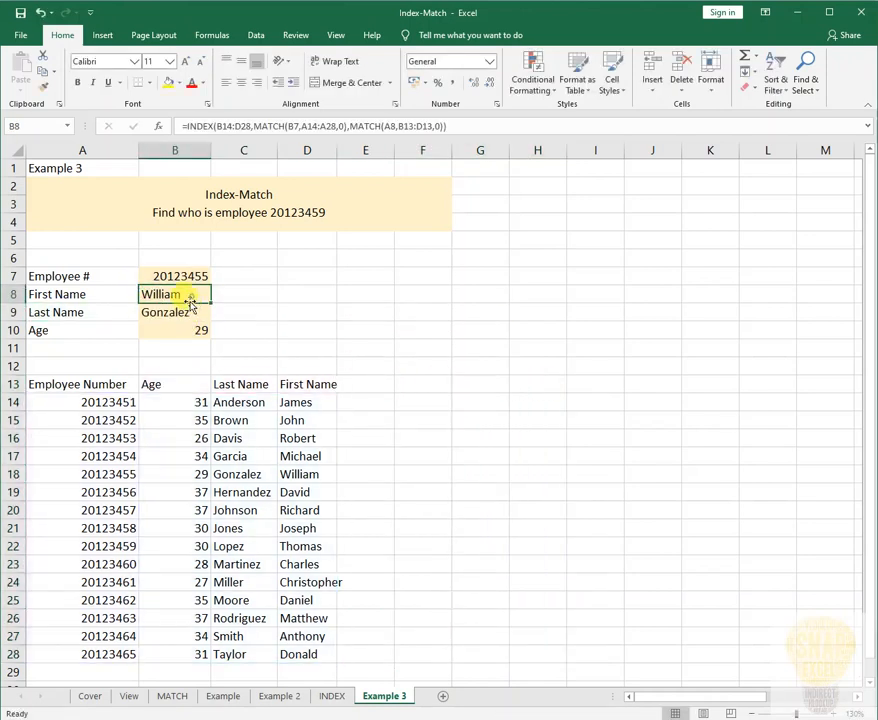
{"action": "left_click", "coordinate": [196, 315]}
{"action": "left_click_drag", "start_coordinate": [200, 329], "coordinate": [188, 294]}
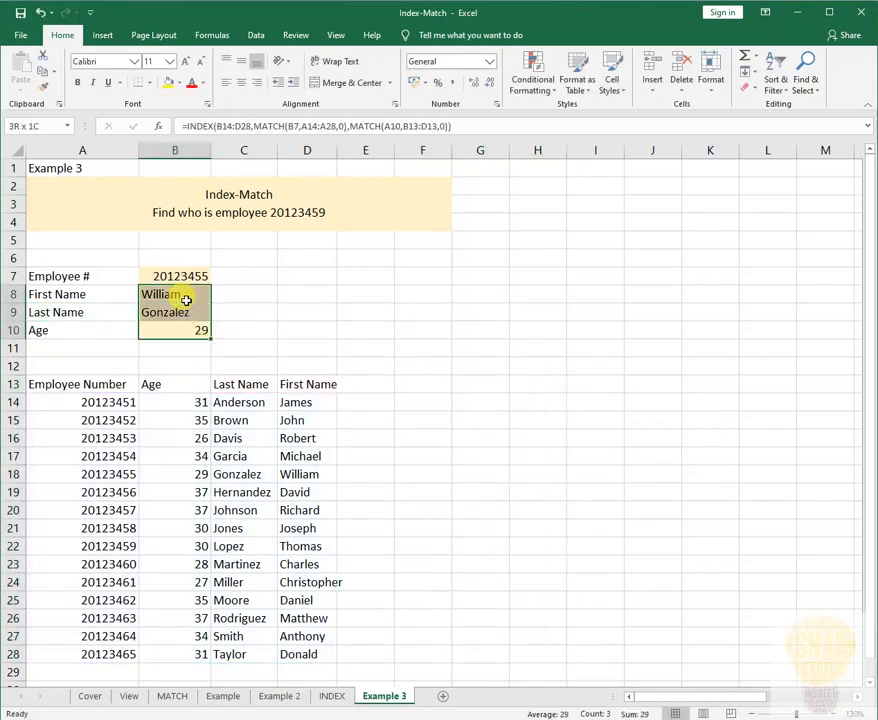
{"action": "left_click", "coordinate": [182, 294]}
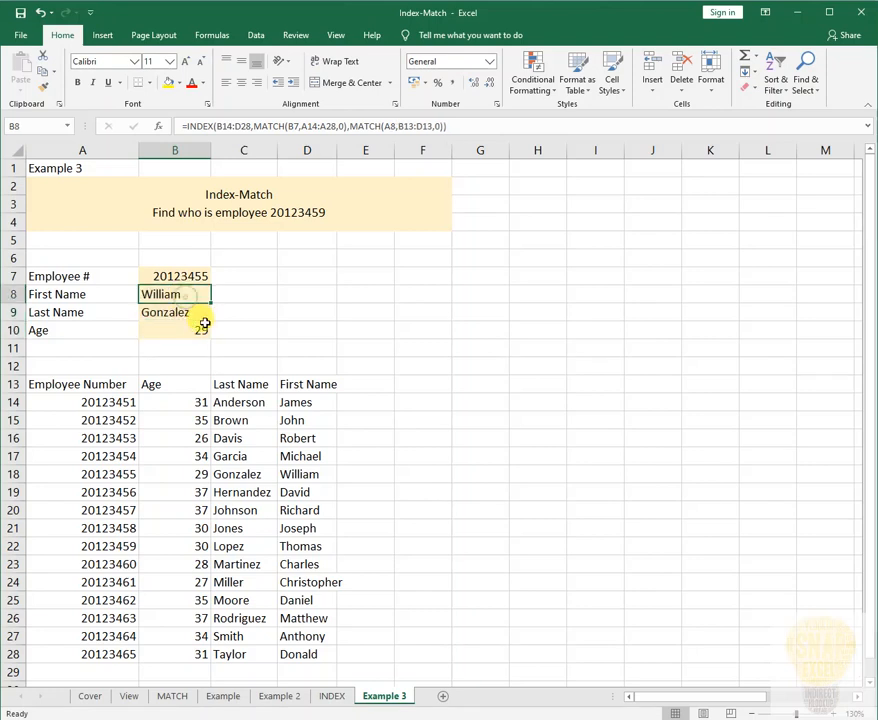
Inspect the ranges referenced by the First Name formula in B8, and compare the B8:B10 results with employee 20123455's row and the Age column
{"action": "key", "text": "F2"}
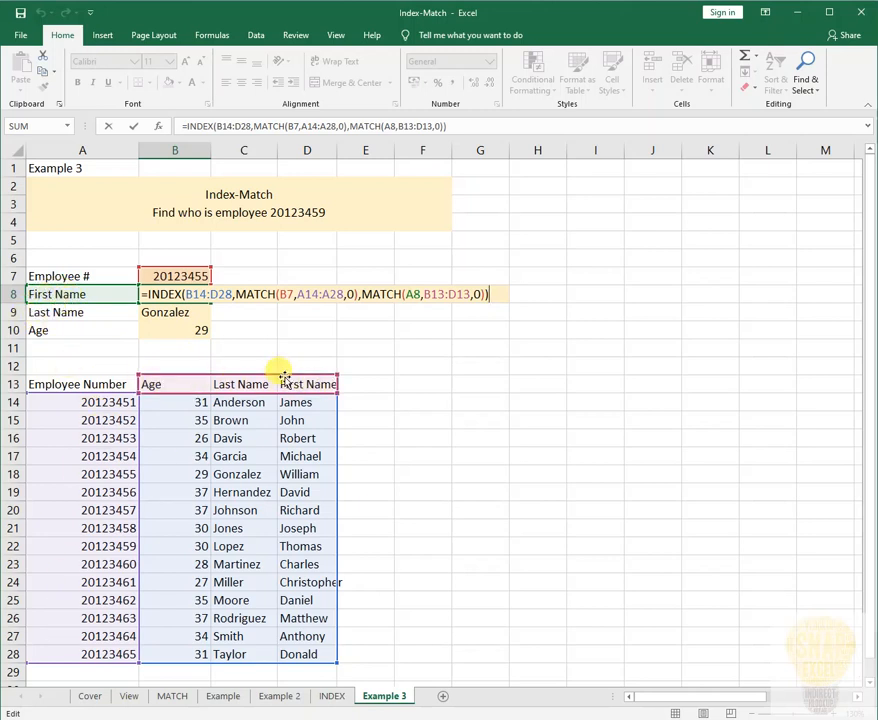
{"action": "key", "text": "Escape"}
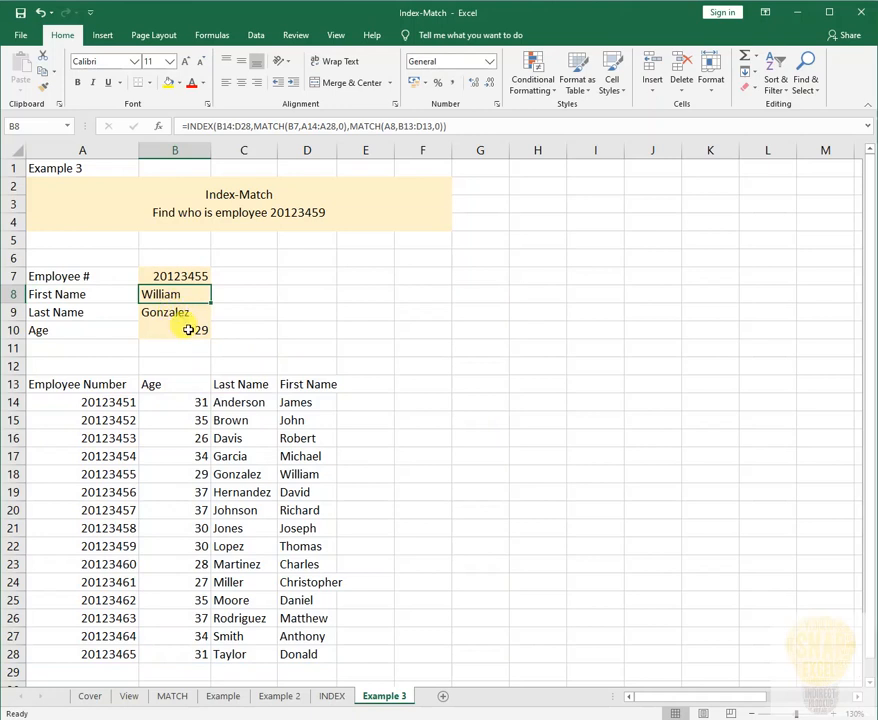
{"action": "left_click", "coordinate": [190, 329]}
{"action": "left_click_drag", "start_coordinate": [176, 296], "coordinate": [180, 325]}
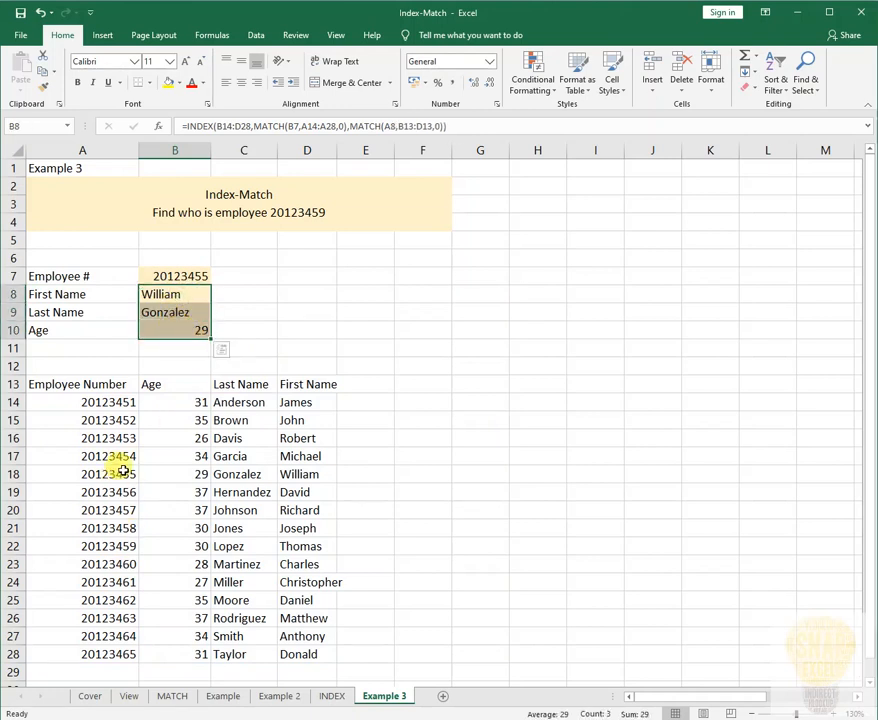
{"action": "left_click", "coordinate": [195, 432]}
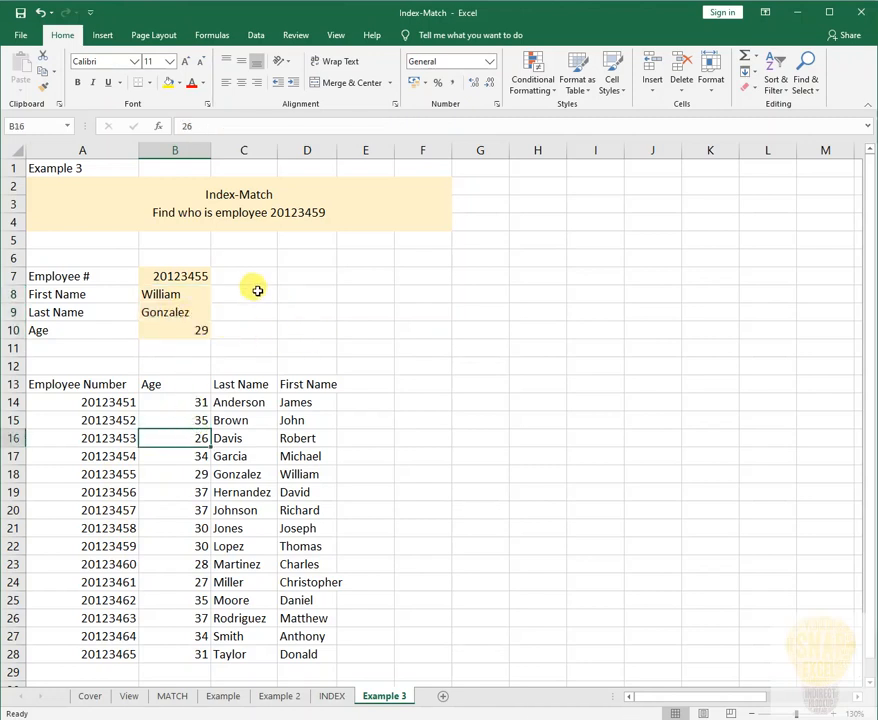
{"action": "left_click", "coordinate": [114, 470]}
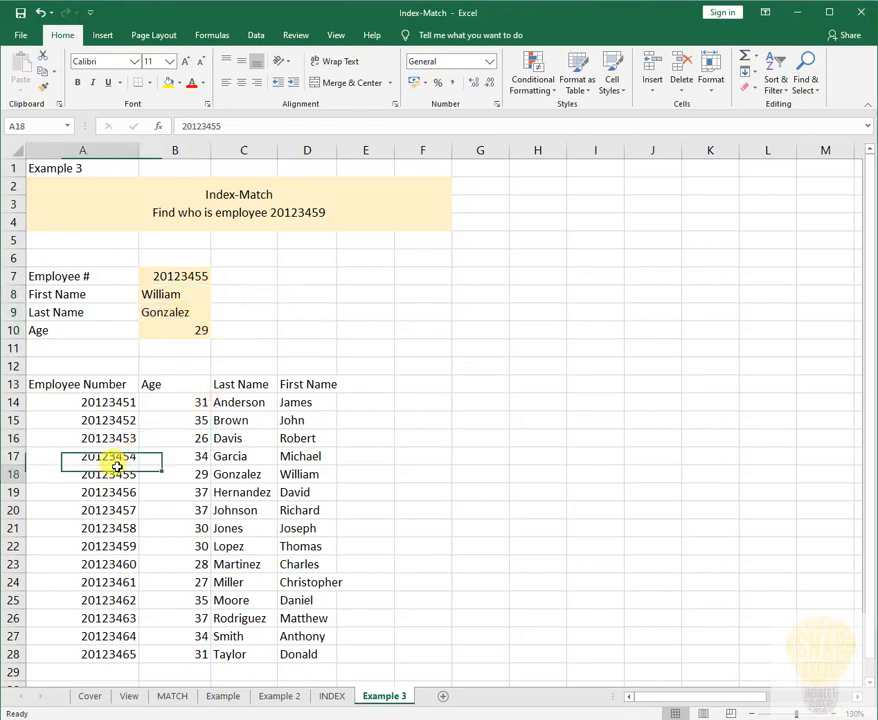
{"action": "left_click", "coordinate": [179, 385]}
{"action": "left_click_drag", "start_coordinate": [179, 385], "coordinate": [164, 570]}
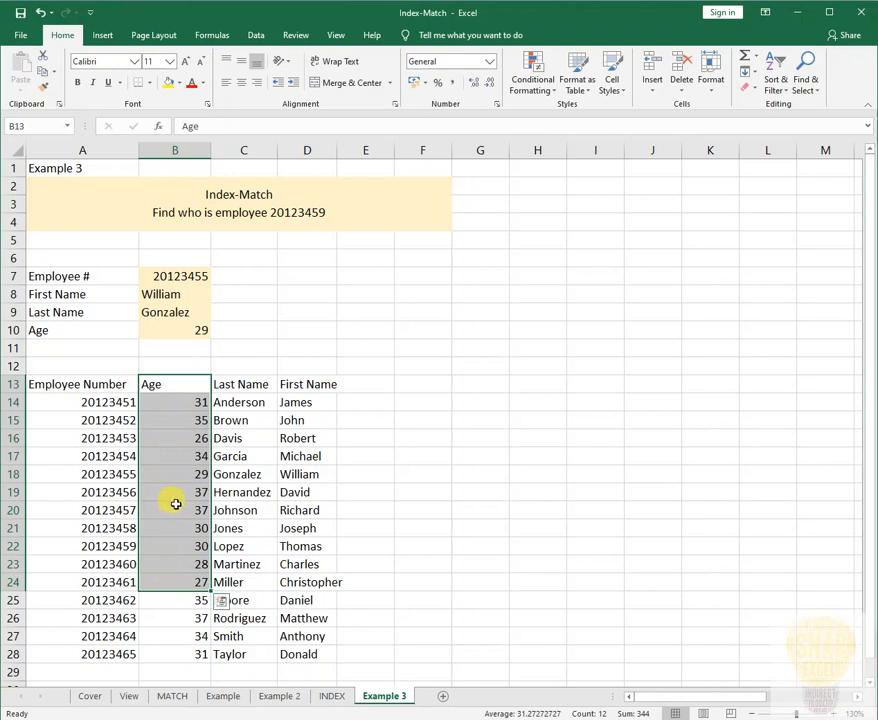
{"action": "left_click", "coordinate": [528, 422]}
{"action": "left_click", "coordinate": [527, 326]}
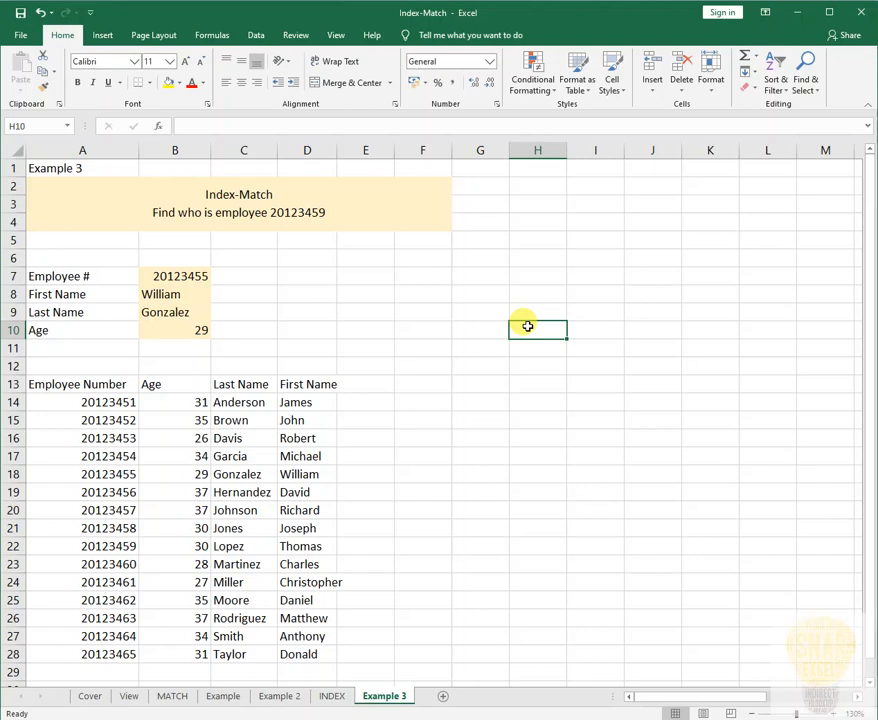
{"action": "left_click", "coordinate": [599, 474]}
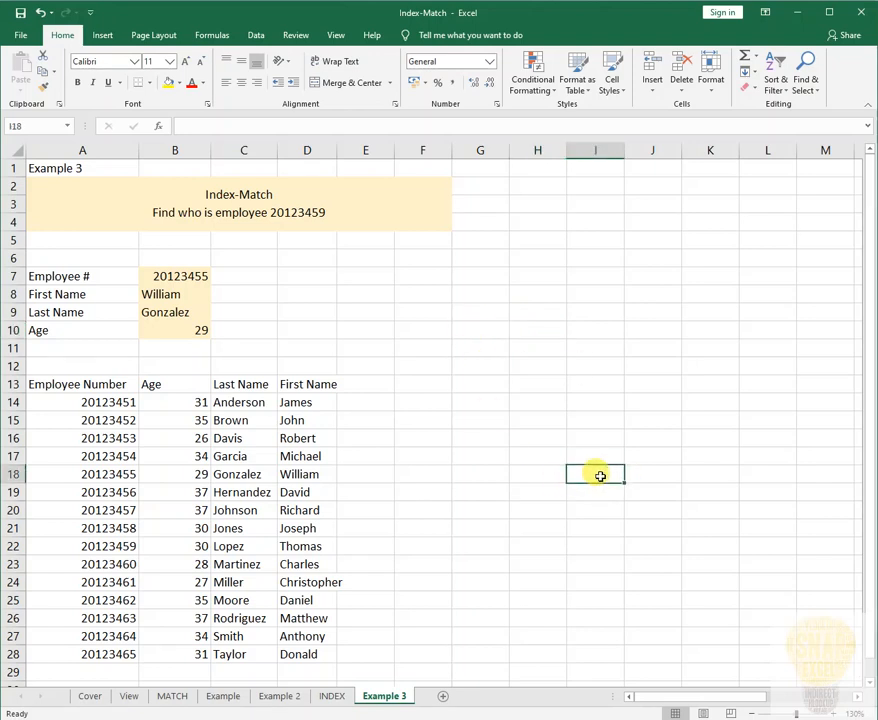
{"action": "left_click", "coordinate": [652, 548]}
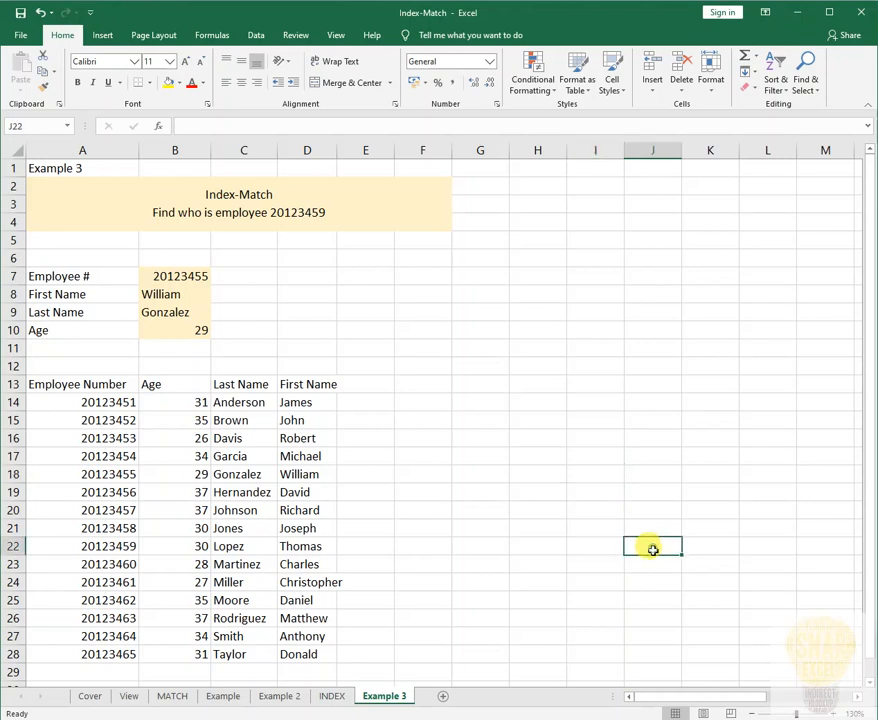
Switch from the Example 3 sheet to the workbook's Cover sheet
{"action": "left_click", "coordinate": [89, 697]}
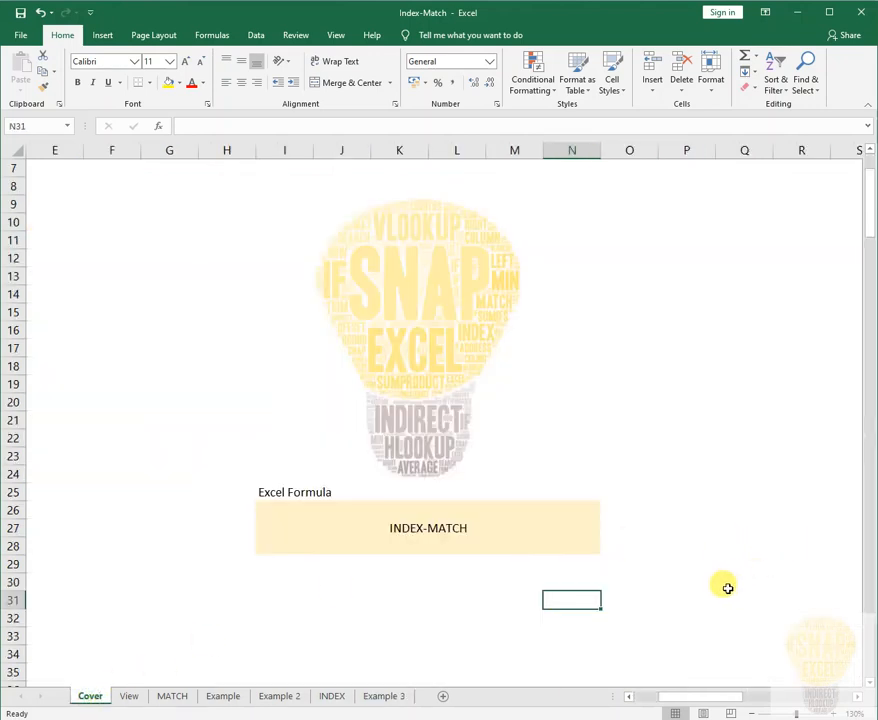